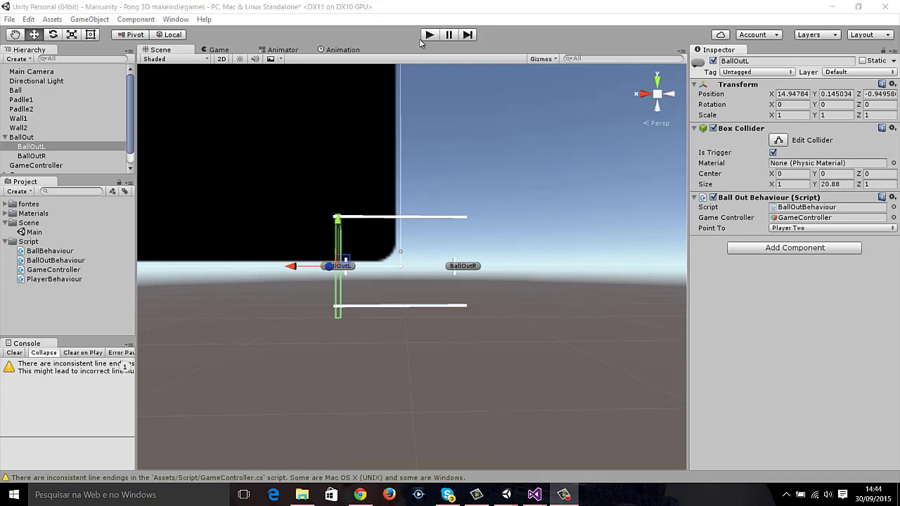
- Enter play mode to bring up the Pong 3D title menu
click(429, 36)
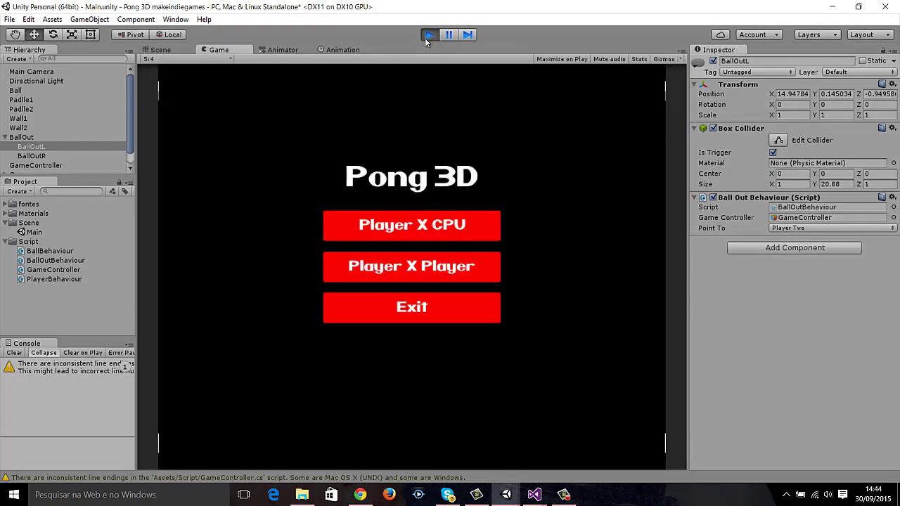
- Start a Player X CPU match and steer the left paddle with W/S and arrow keys to meet the ball
click(410, 226)
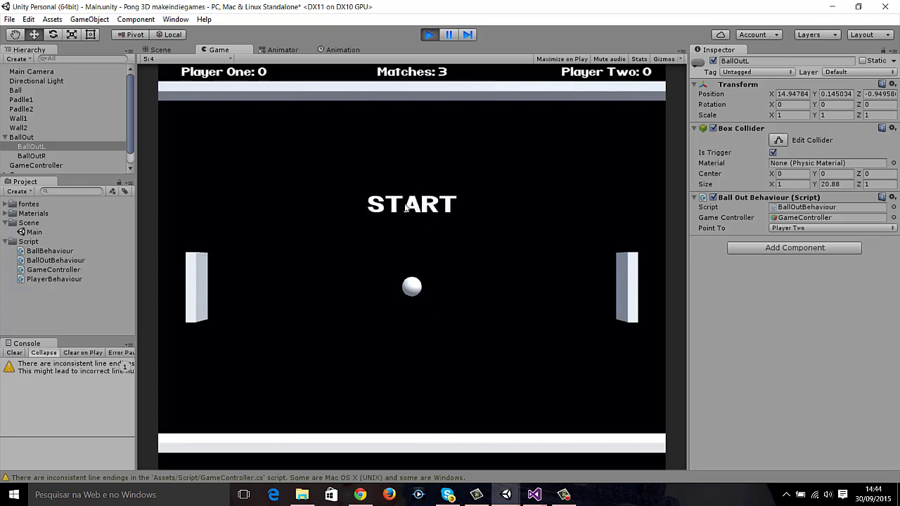
key(w)
key(s)
key(Down)
key(w)
key(Up)
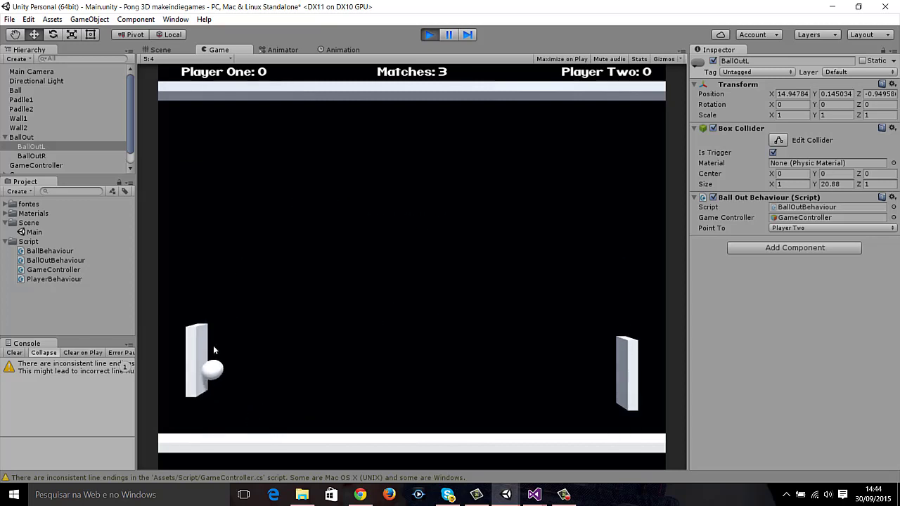
key(s)
key(s)
key(Up)
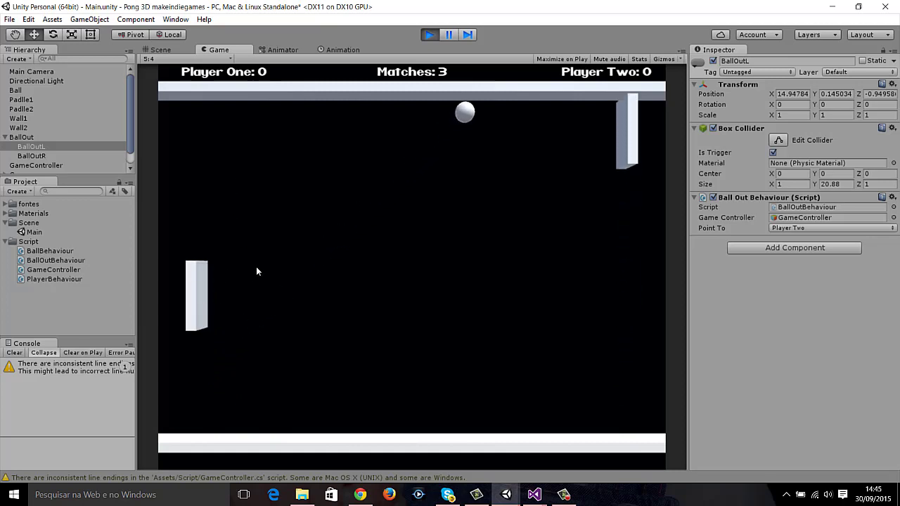
key(w)
key(Down)
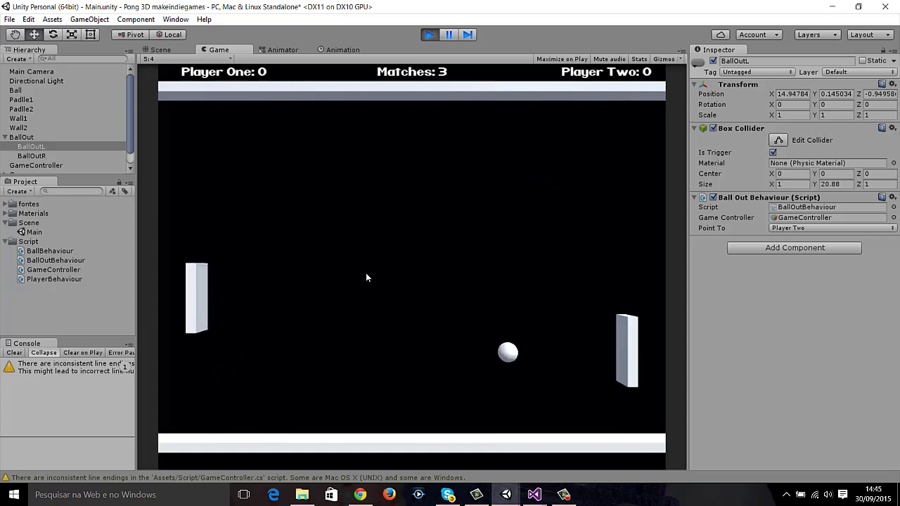
key(w)
key(Up)
key(s)
- Move the left paddle down and back up to the top wall, then stop play mode
key(s)
key(Up)
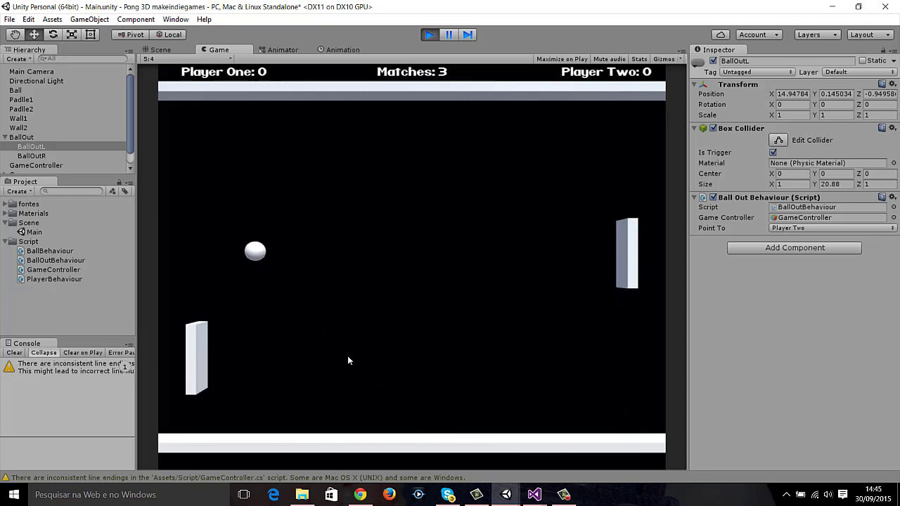
key(Down)
key(s)
key(w)
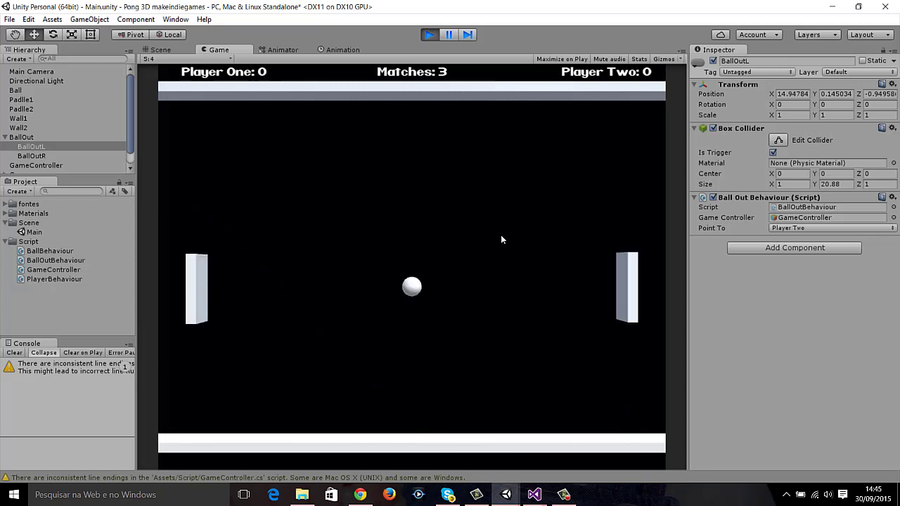
key(s)
key(w)
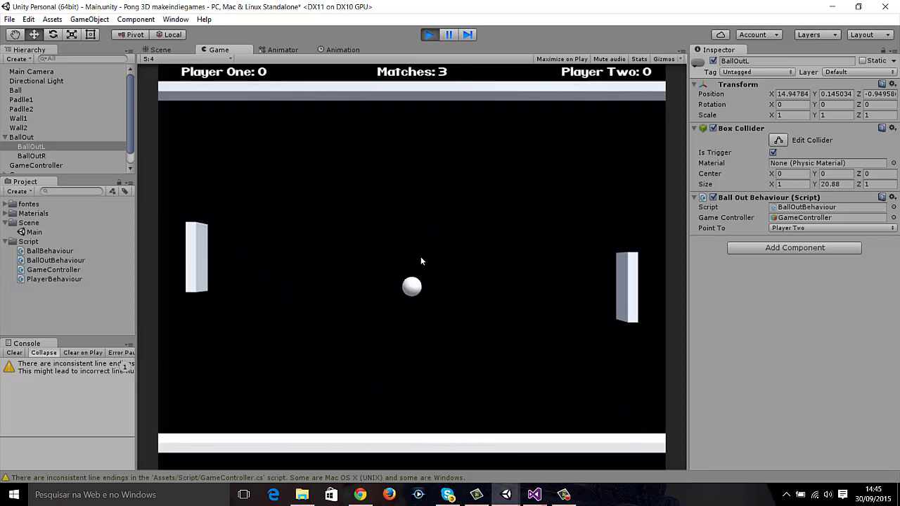
key(w)
click(428, 33)
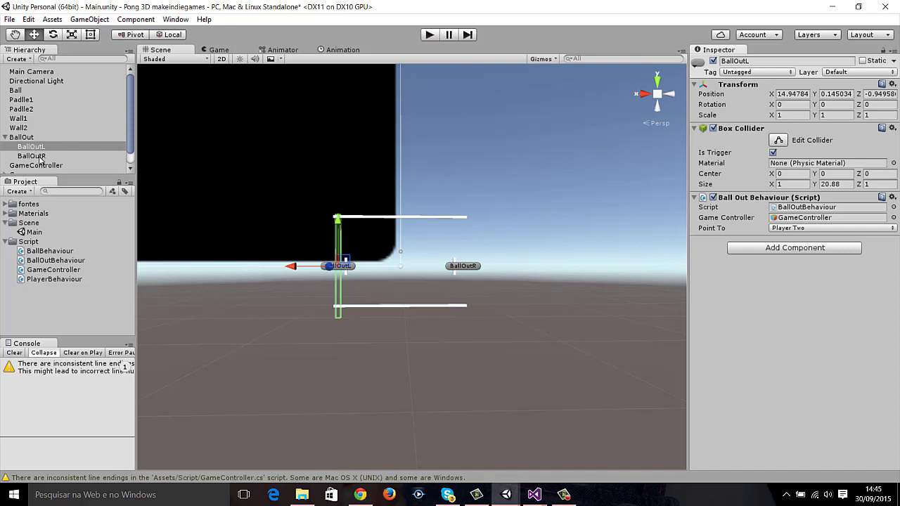
- In BallOutBehaviour.cs OnTriggerEnter, highlight the Ball check and the start-position reset line
mouse_move(535, 495)
click(601, 443)
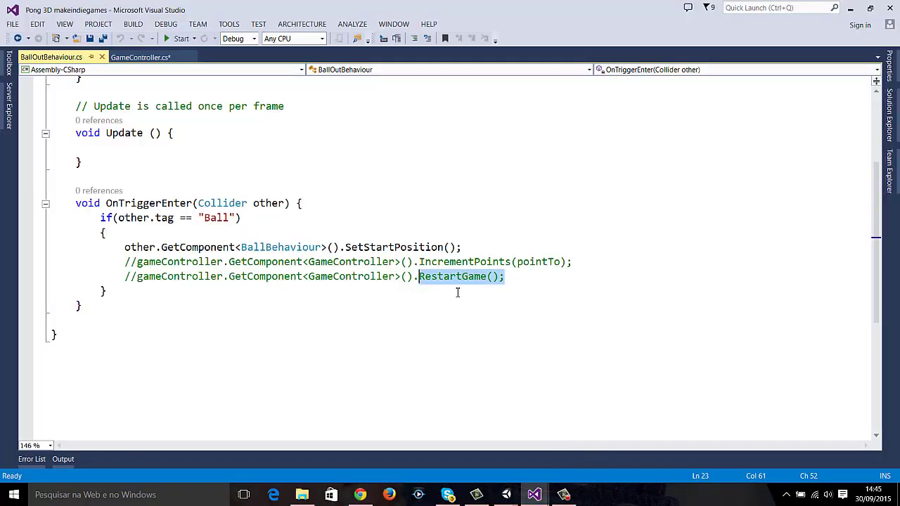
click(330, 247)
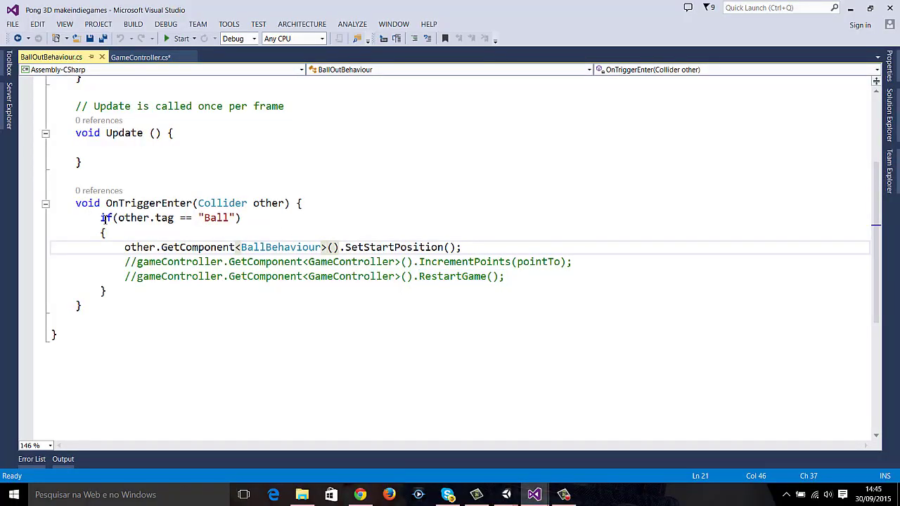
drag(100, 218, 300, 221)
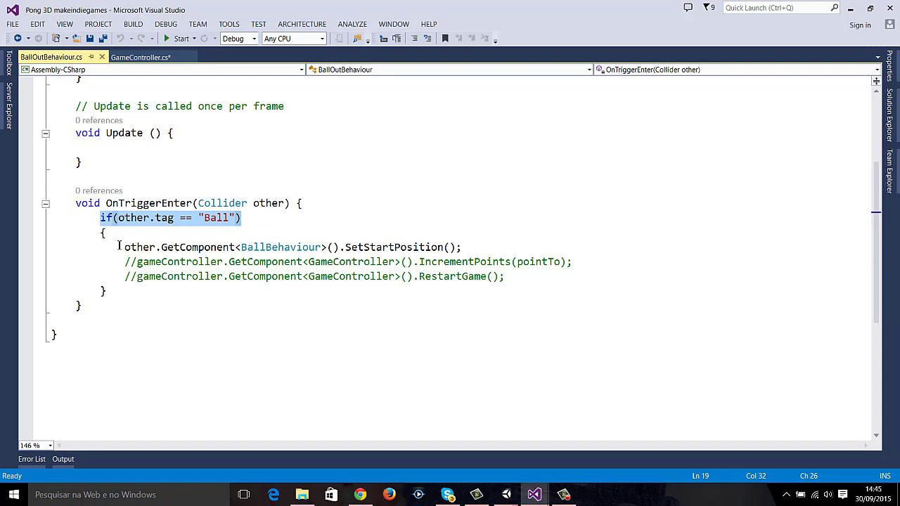
drag(119, 246, 526, 253)
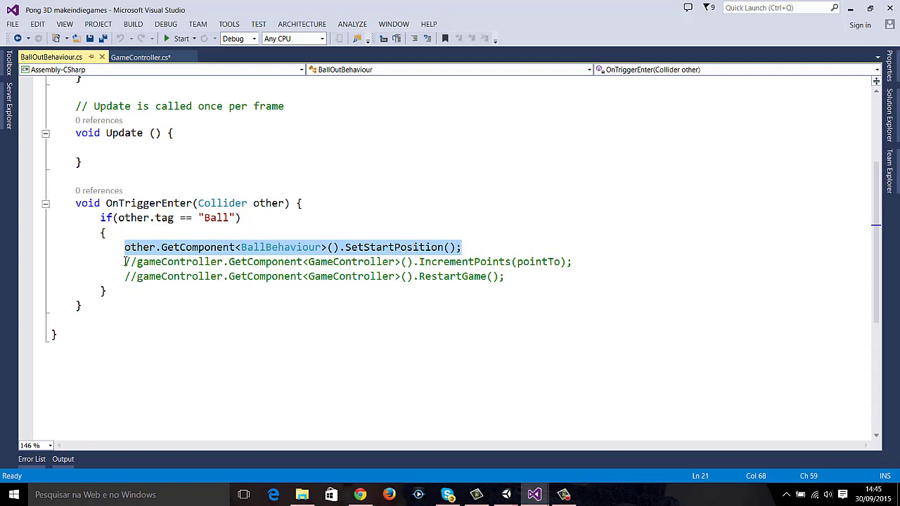
- Highlight the commented-out IncrementPoints(pointTo) call and return to the code editor
drag(125, 263, 628, 268)
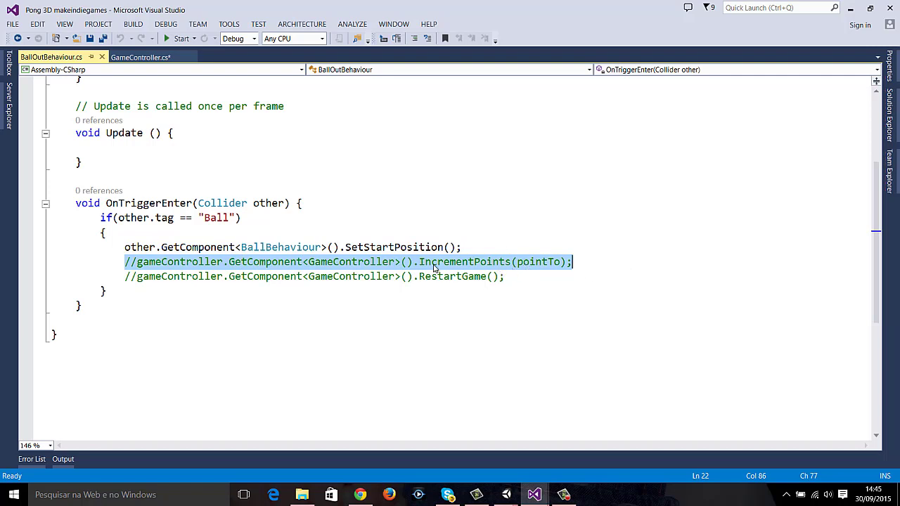
drag(419, 262, 592, 267)
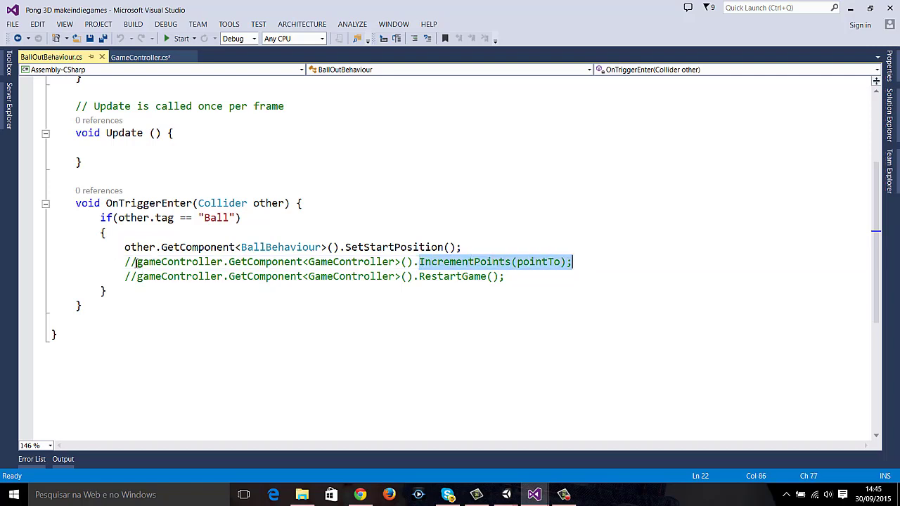
drag(125, 262, 582, 271)
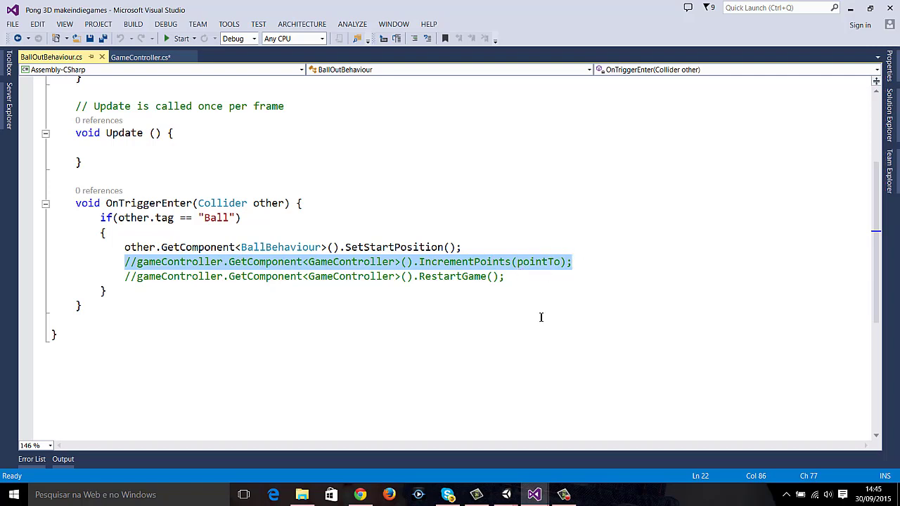
click(536, 492)
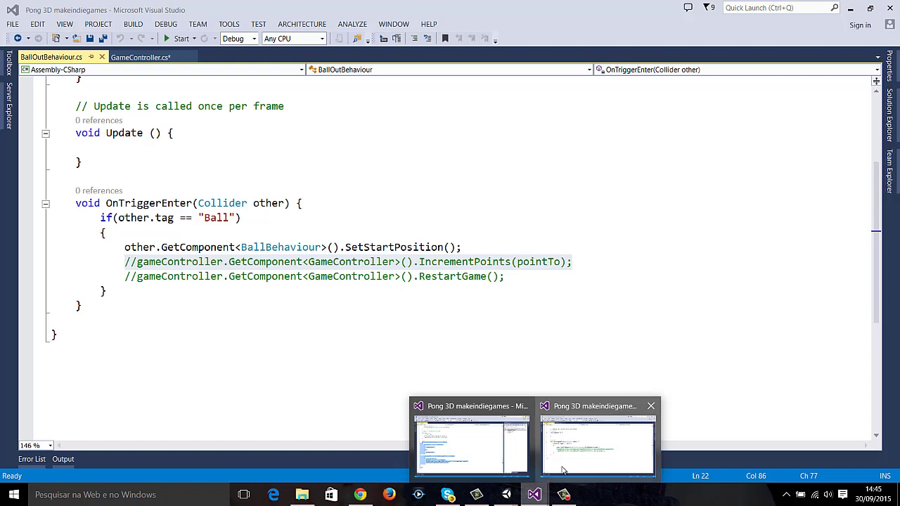
click(562, 469)
- Paste the IncrementPoints method into GameController.cs on the empty line below MenuSelect
click(141, 57)
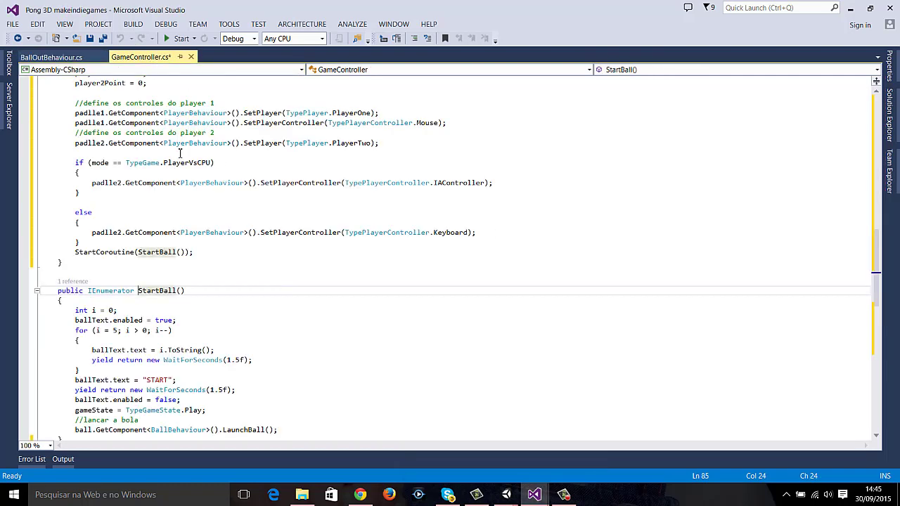
ctrl+scroll(213, 246, up, 2)
ctrl+scroll(211, 246, up, 2)
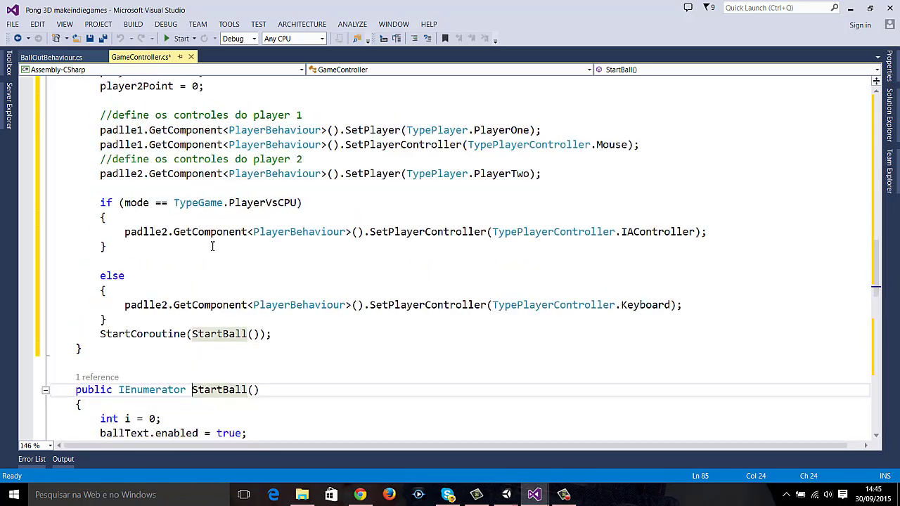
scroll(212, 246, down, 5)
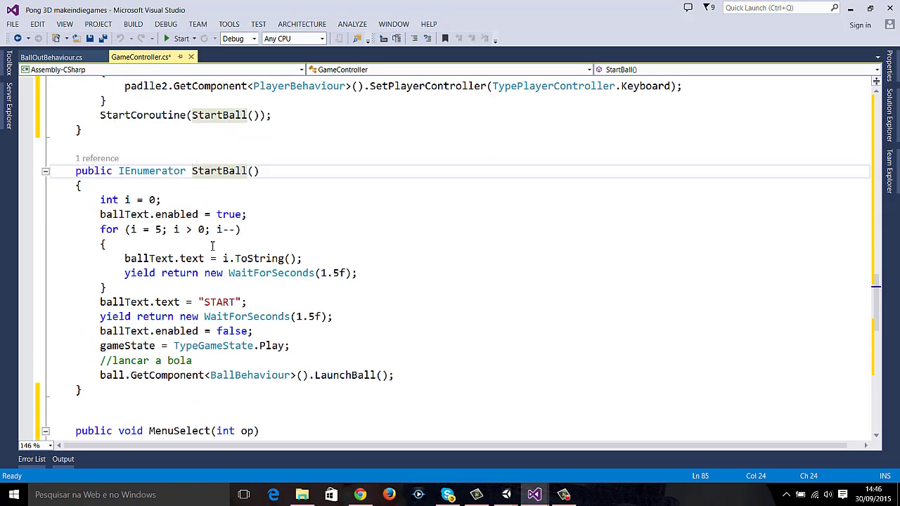
scroll(212, 242, down, 4)
scroll(215, 232, down, 3)
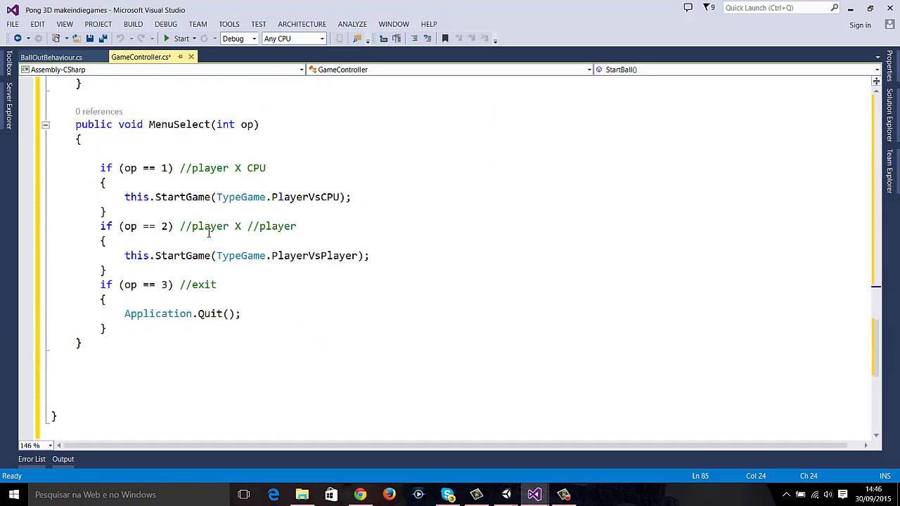
click(102, 345)
text(public void IncrementPoints(TypePlayer player)     {         if (player == TypePlayer.PlayerOne)         {             player1Point++;         }         else         {             player2Point++;         }          if ((player1Point == matches) || (player2Point == matches))         {             //tela de vencedor             gameState = TypeGameState.GameOver;             finalScoreText.text = player1Point.ToString() + " X " + player2Point.ToString();             panelGameOver.gameObject.SetActive(true);         }       })
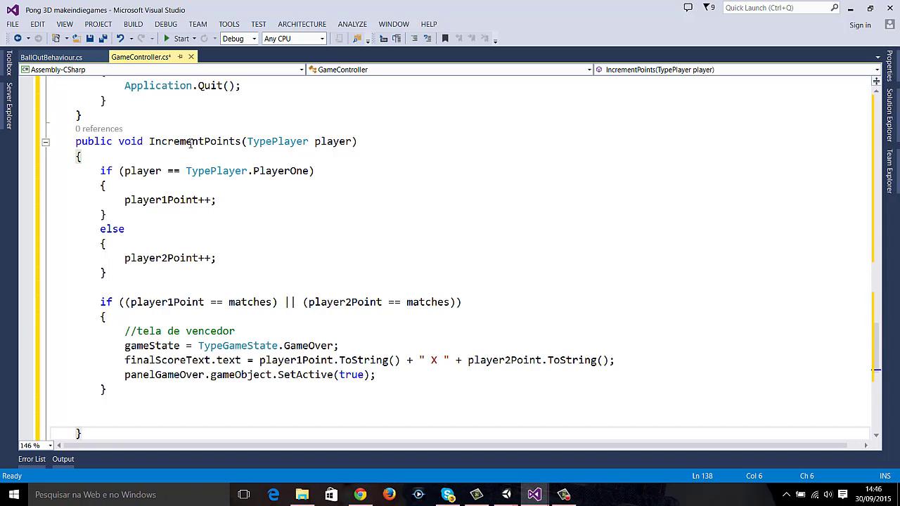
- Review IncrementPoints' TypePlayer parameter, PlayerOne check, and player1Point/player2Point increments
click(189, 143)
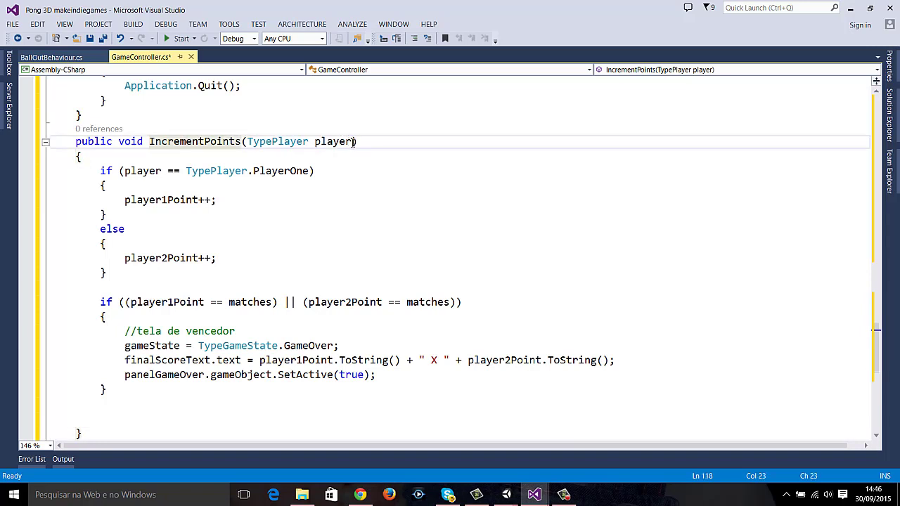
drag(353, 141, 247, 142)
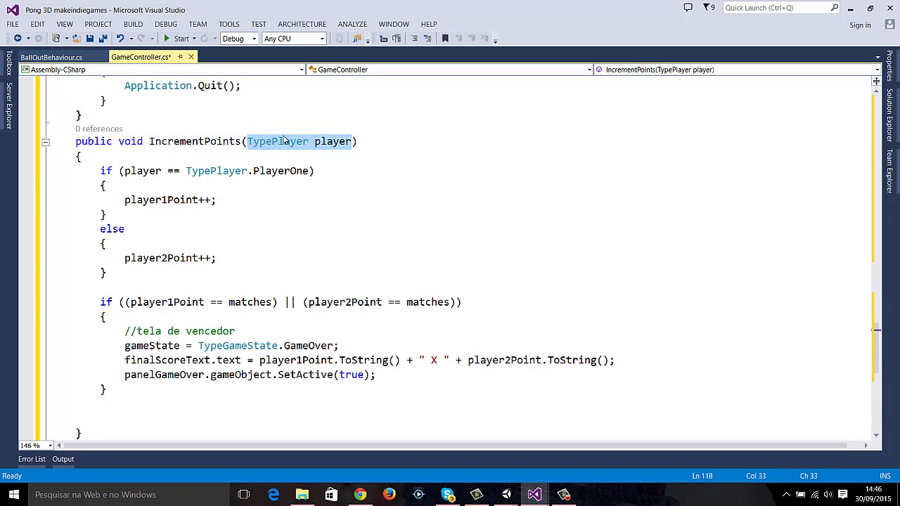
click(345, 141)
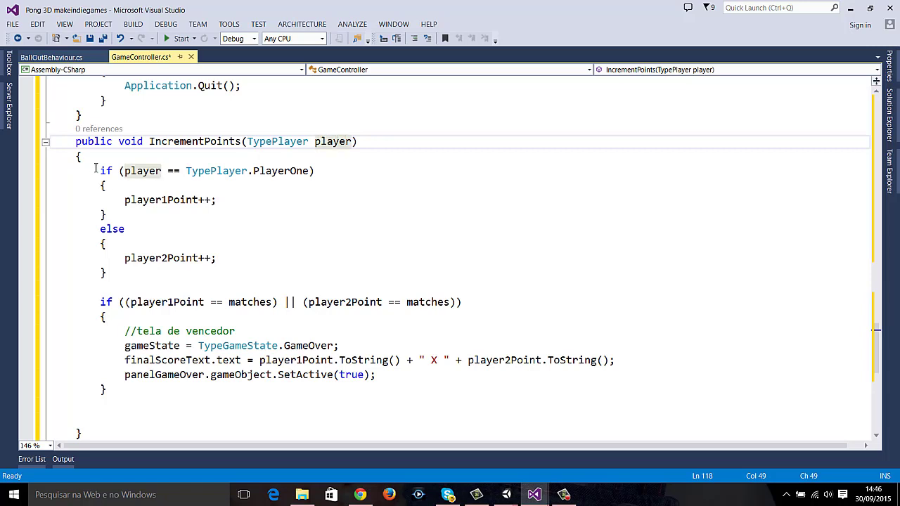
drag(95, 169, 347, 176)
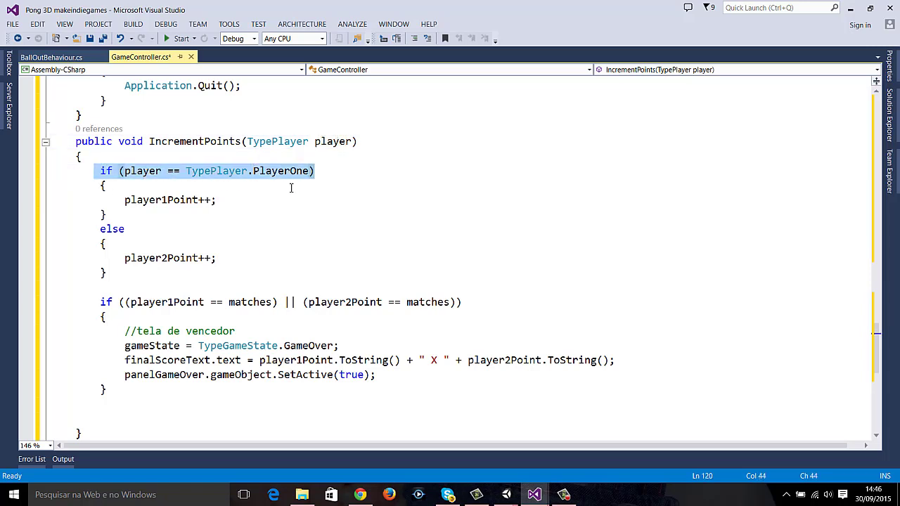
drag(216, 200, 126, 201)
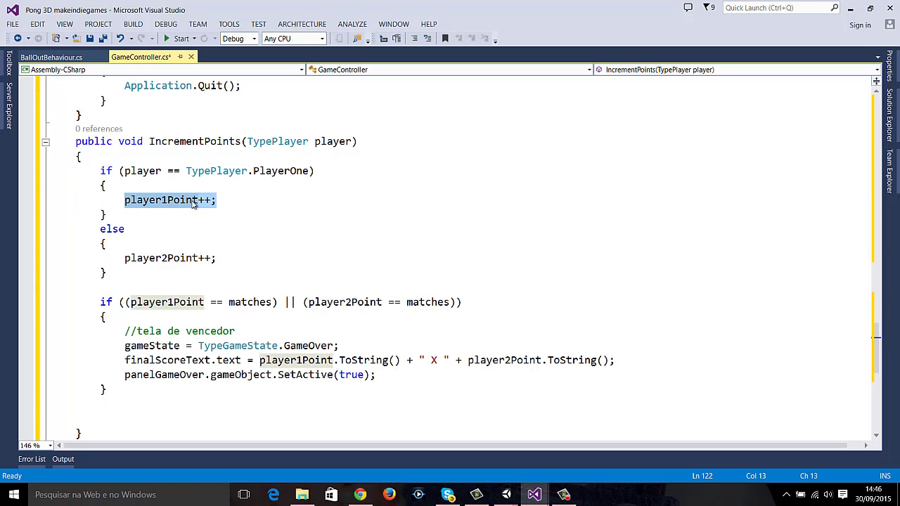
click(103, 229)
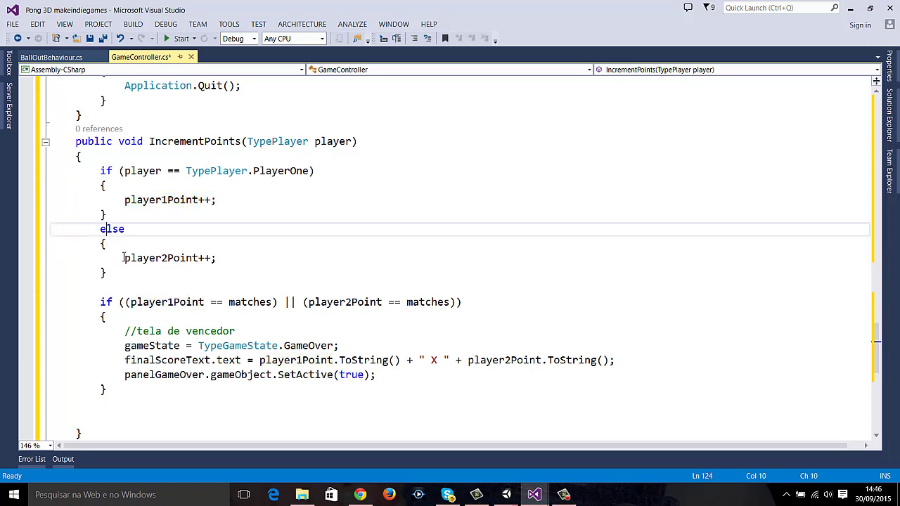
drag(123, 257, 225, 258)
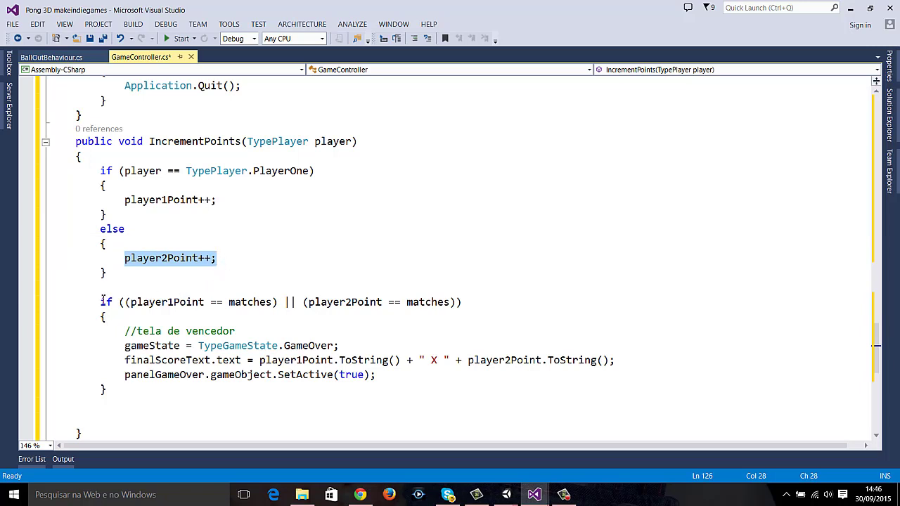
- Go through the win check comparing player1Point or player2Point against matches
drag(101, 302, 272, 303)
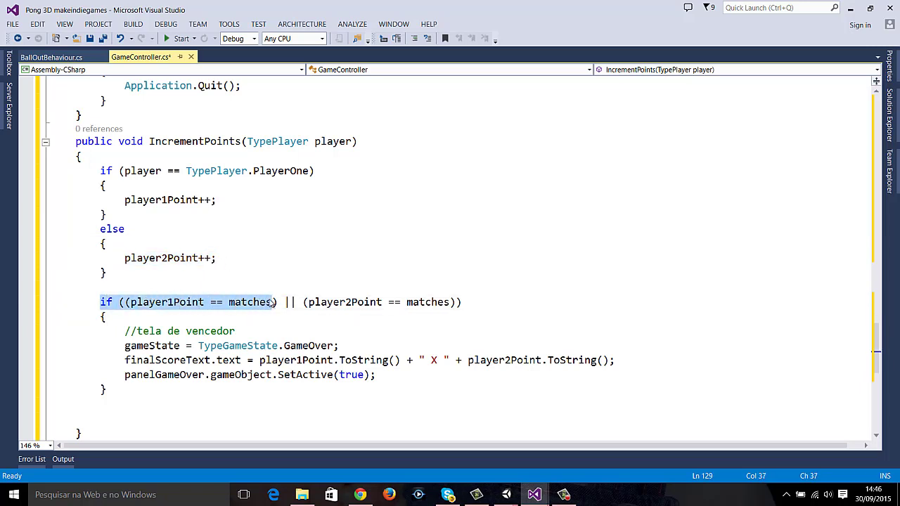
click(188, 303)
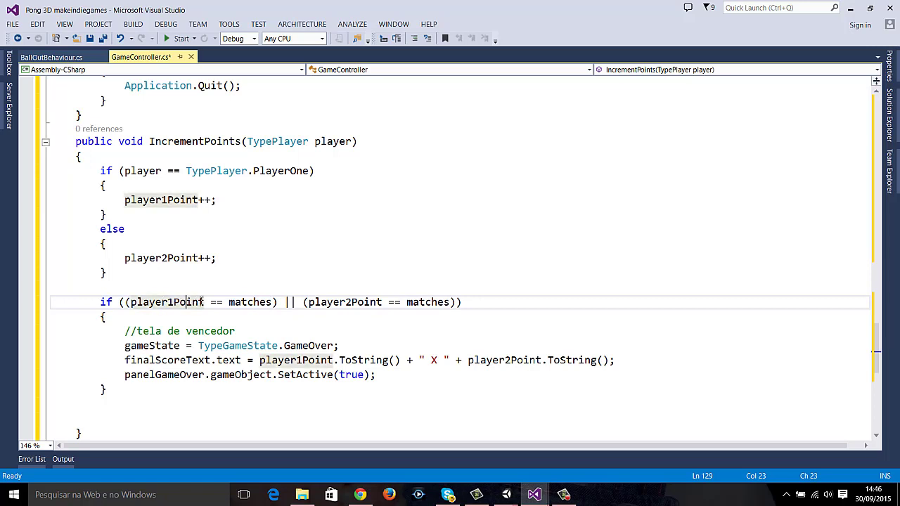
double_click(236, 303)
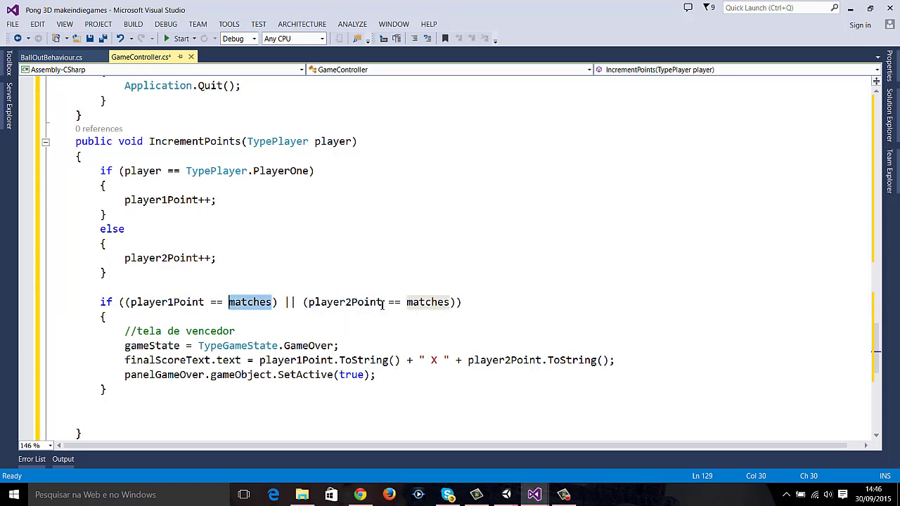
drag(383, 302, 313, 302)
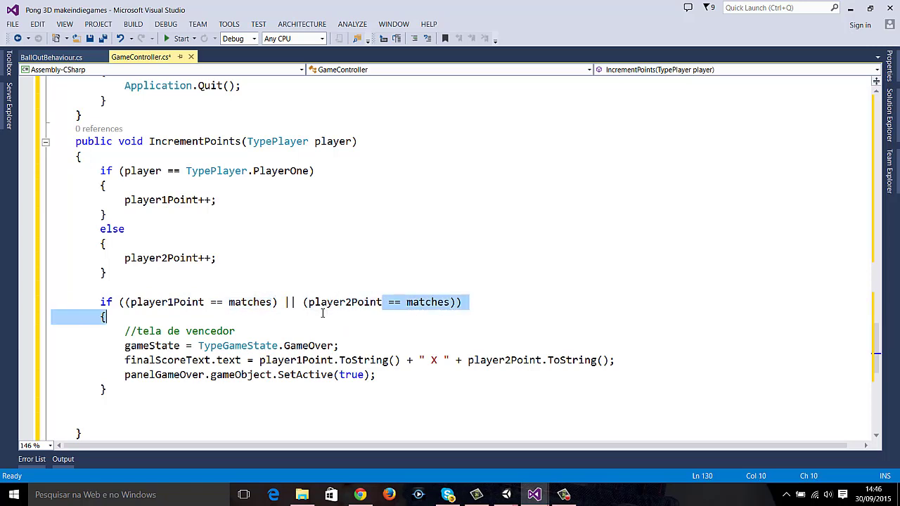
click(428, 302)
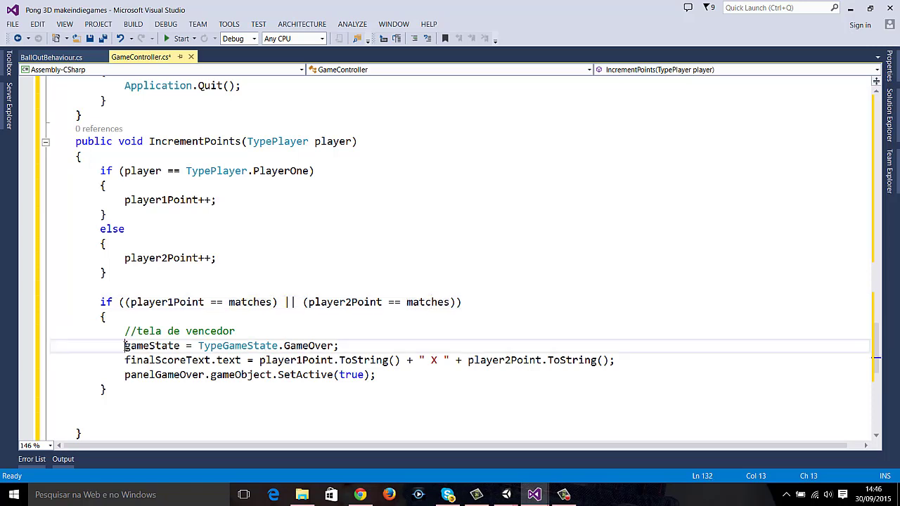
- Walk through the game-over block: GameOver state, finalScoreText 'player1Point X player2Point', panelGameOver activation
drag(125, 345, 405, 348)
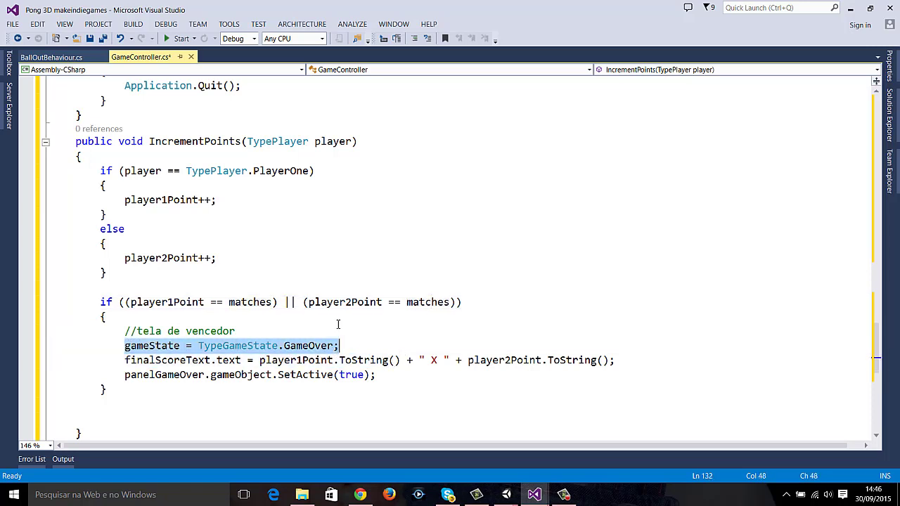
drag(120, 361, 214, 361)
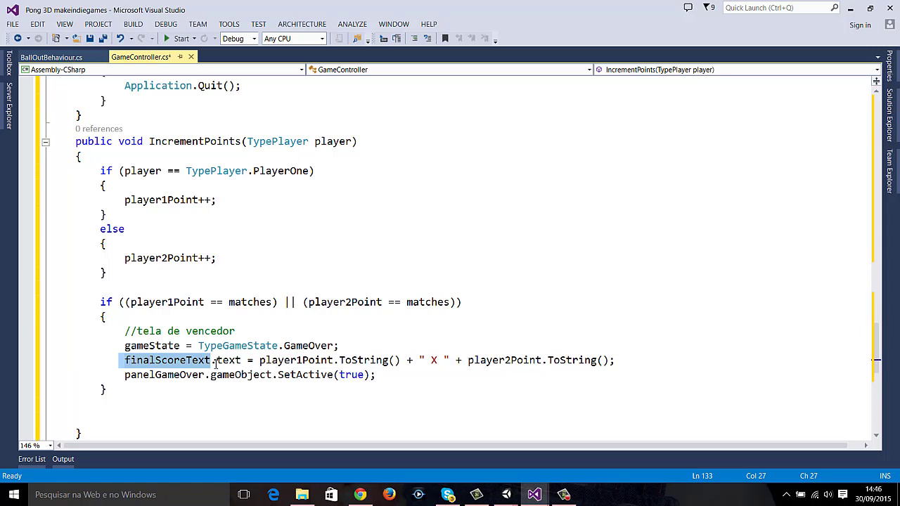
drag(215, 363, 223, 362)
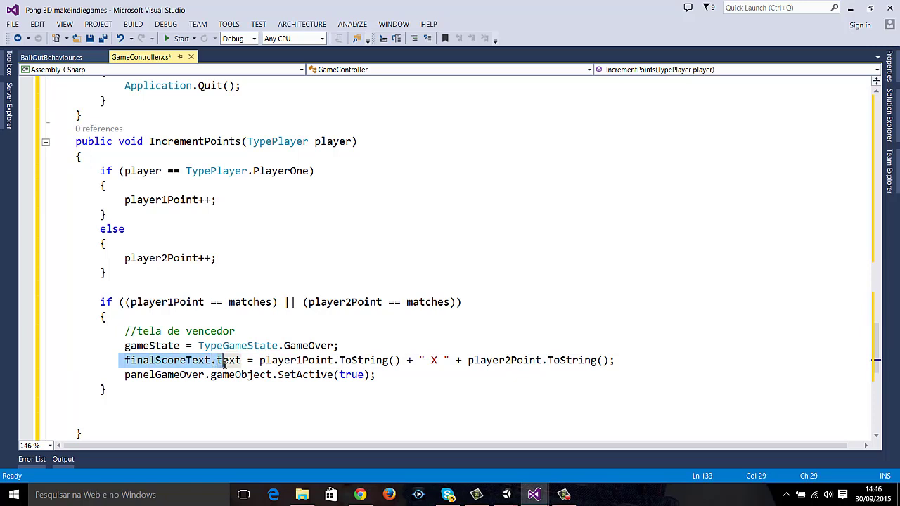
click(272, 347)
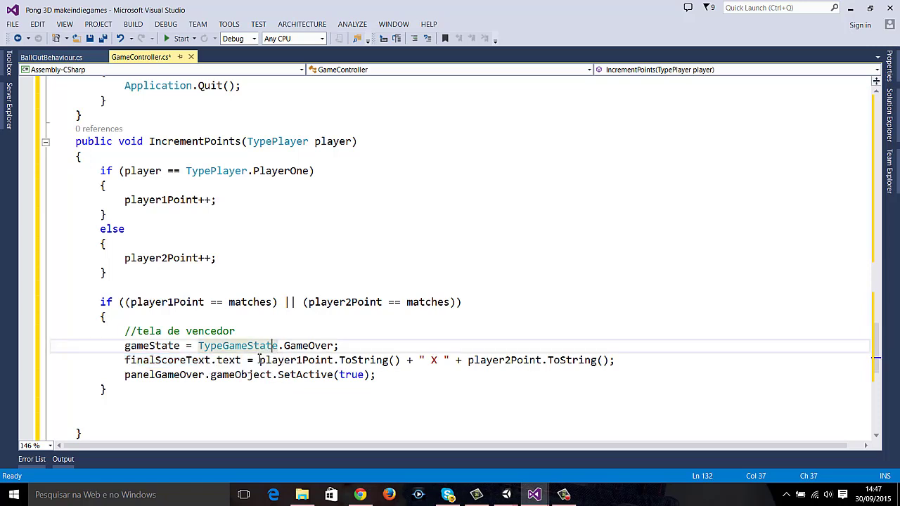
drag(257, 360, 408, 363)
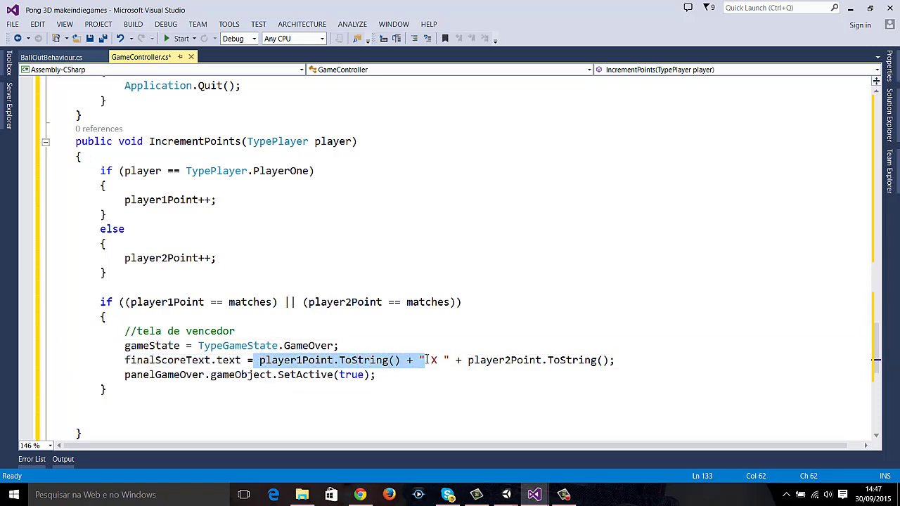
drag(419, 360, 628, 370)
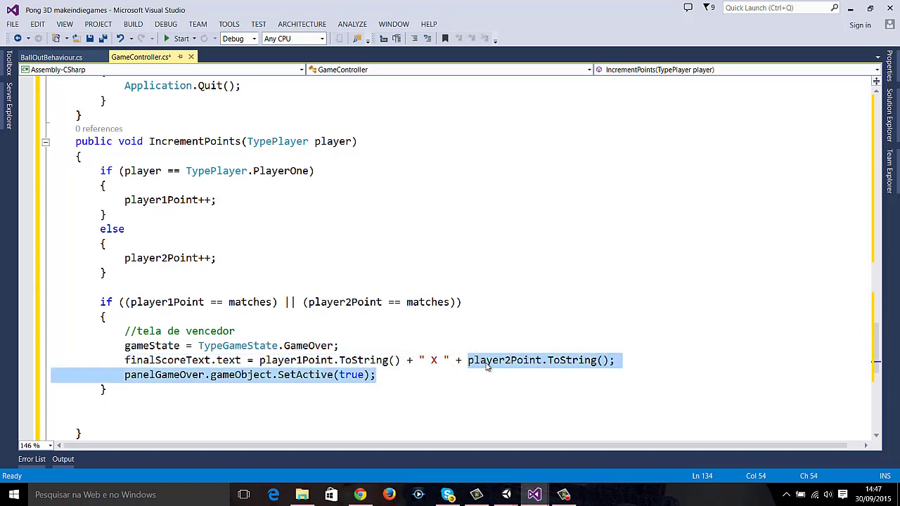
click(487, 362)
drag(124, 374, 379, 379)
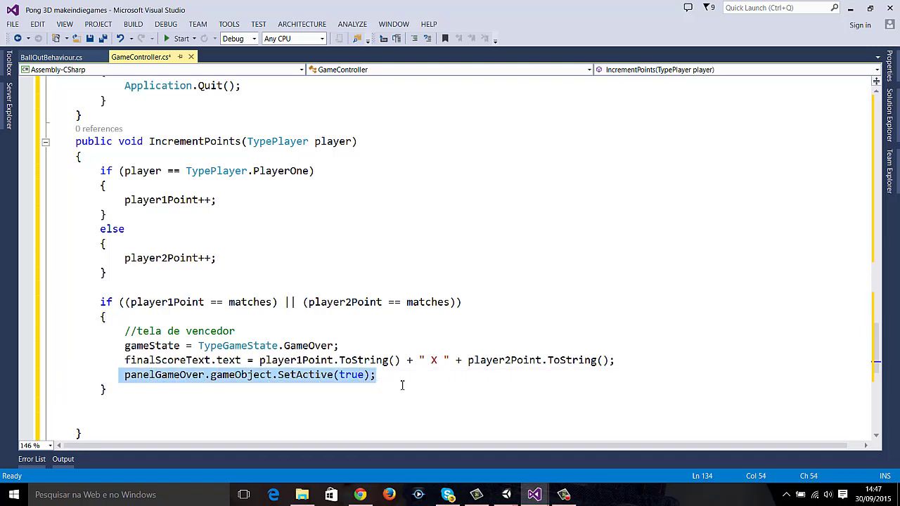
click(476, 494)
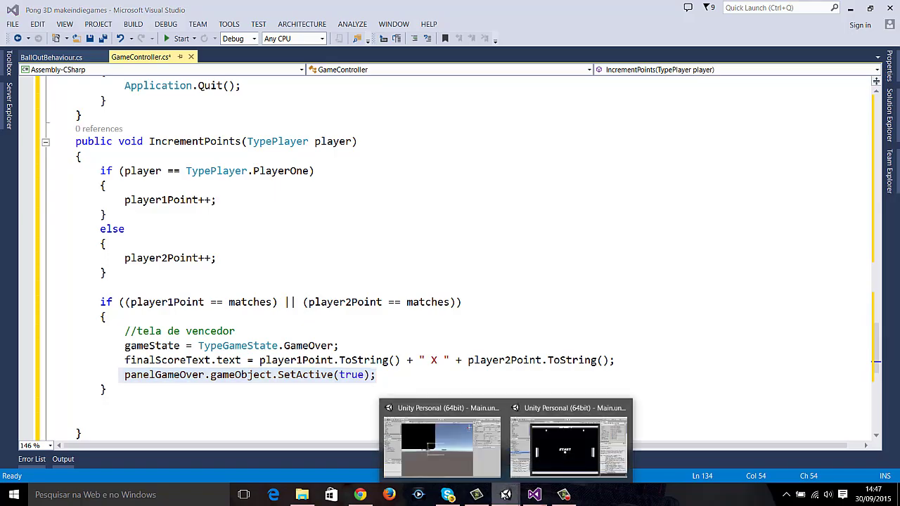
- In Unity's Game view, collapse BallOut and expand Canvas in the Hierarchy
click(447, 451)
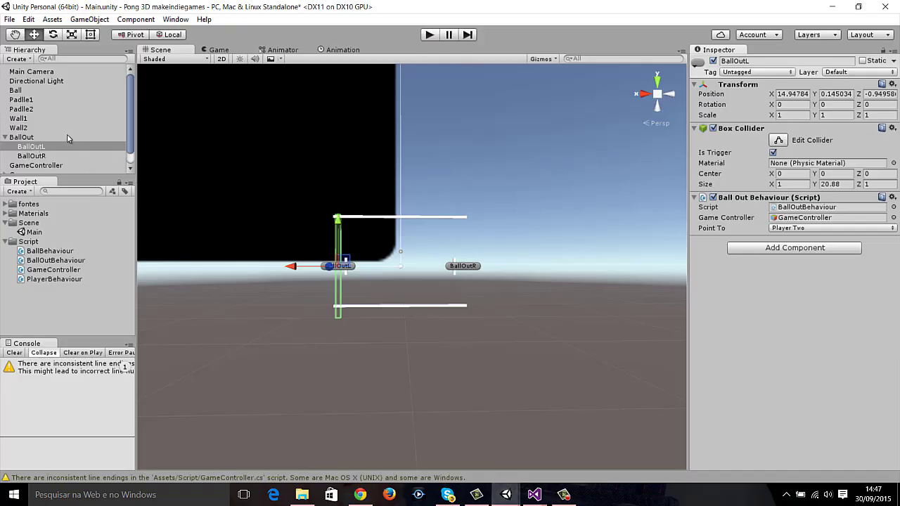
click(218, 49)
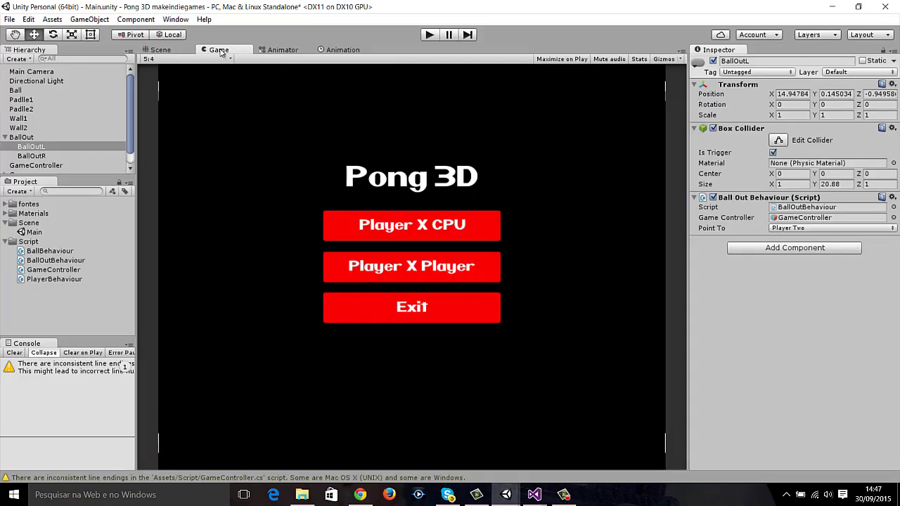
click(21, 146)
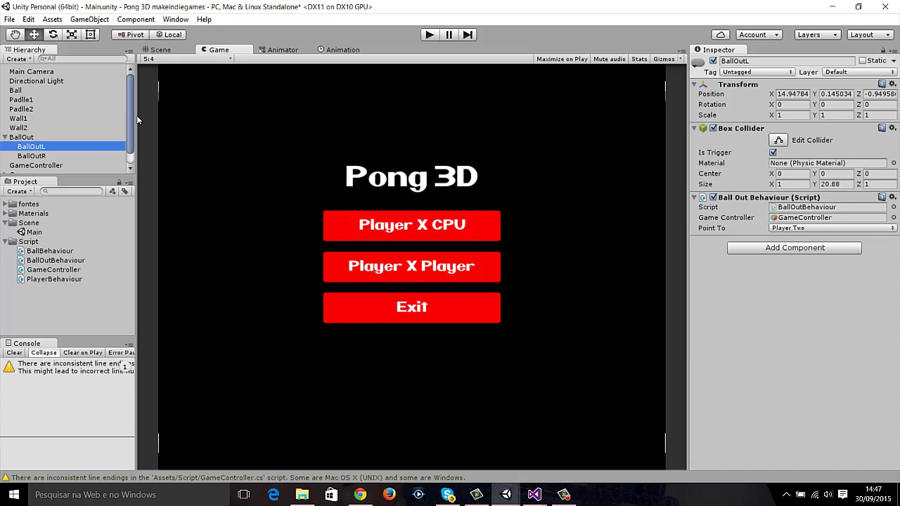
scroll(20, 150, down, 1)
scroll(19, 150, up, 1)
click(5, 137)
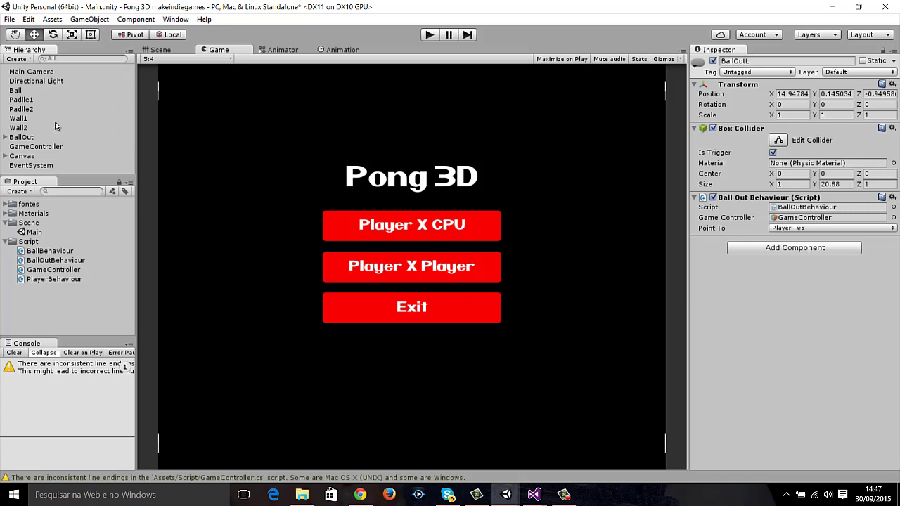
click(5, 156)
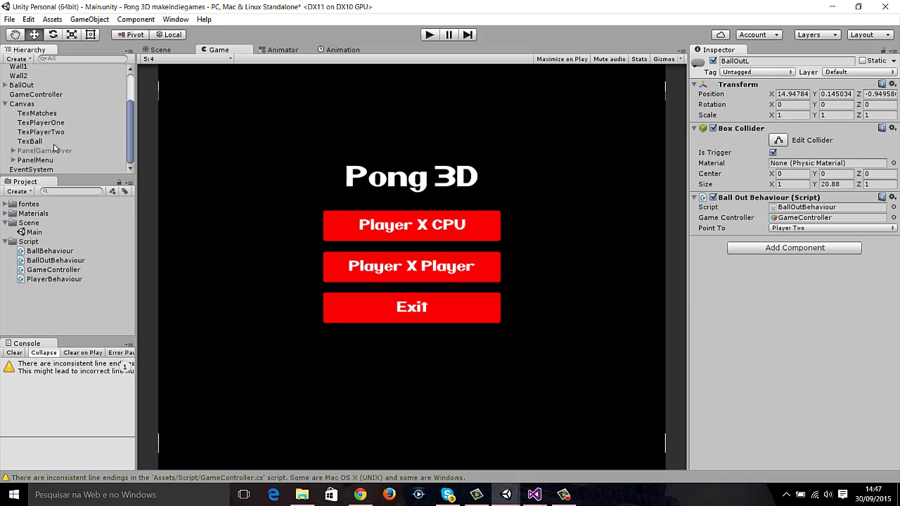
- Activate PanelGameOver and deactivate PanelMenu to preview the 0 X 0 game-over screen
click(44, 150)
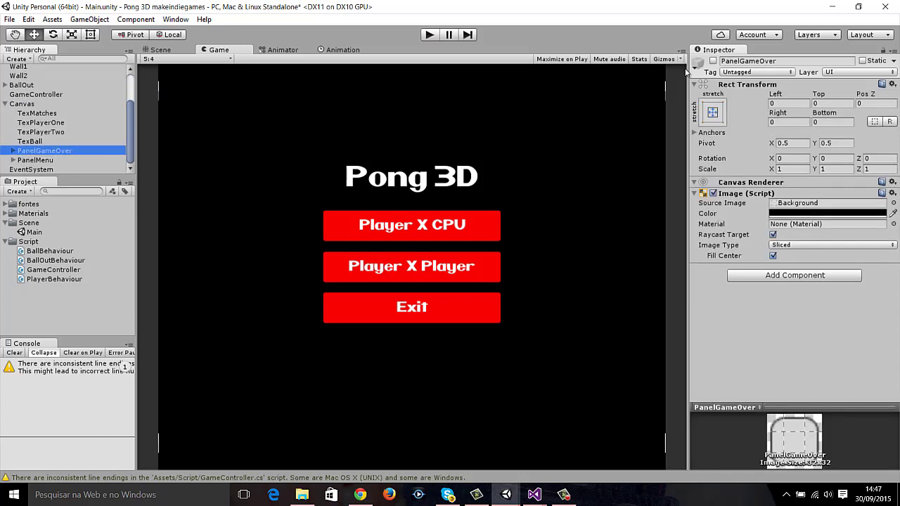
click(713, 62)
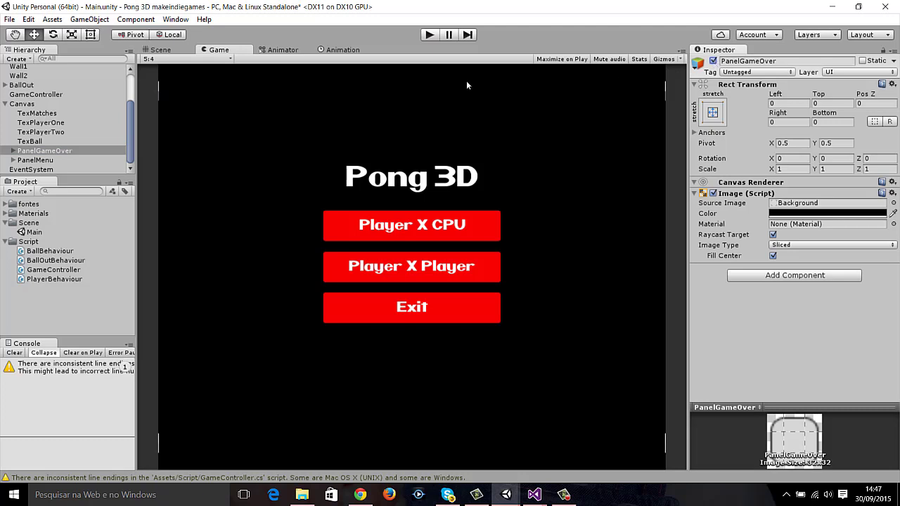
click(44, 160)
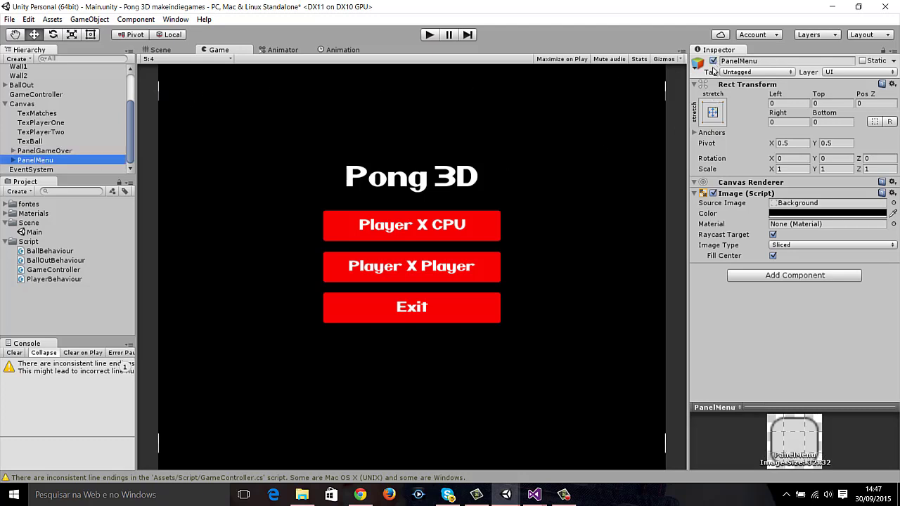
click(713, 61)
click(713, 61)
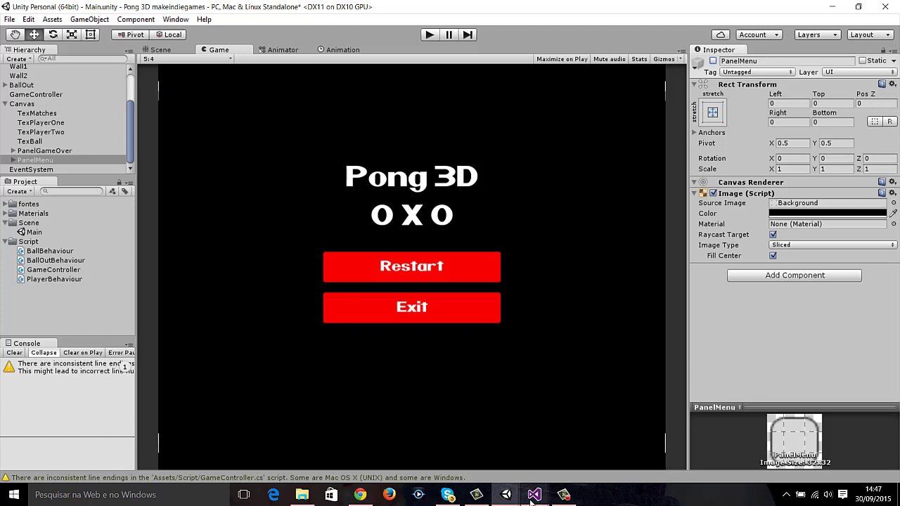
- Save GameController.cs and highlight IncrementPoints' whole game-over block
mouse_move(534, 494)
click(583, 441)
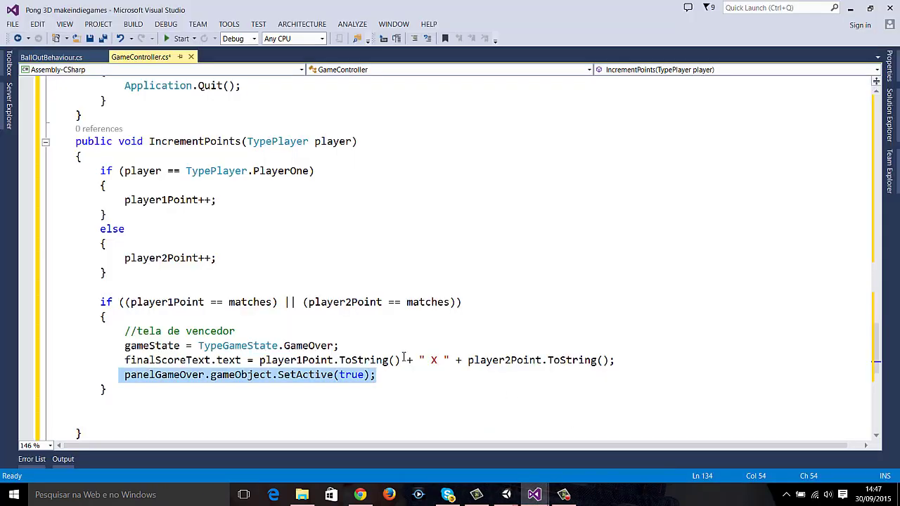
click(370, 375)
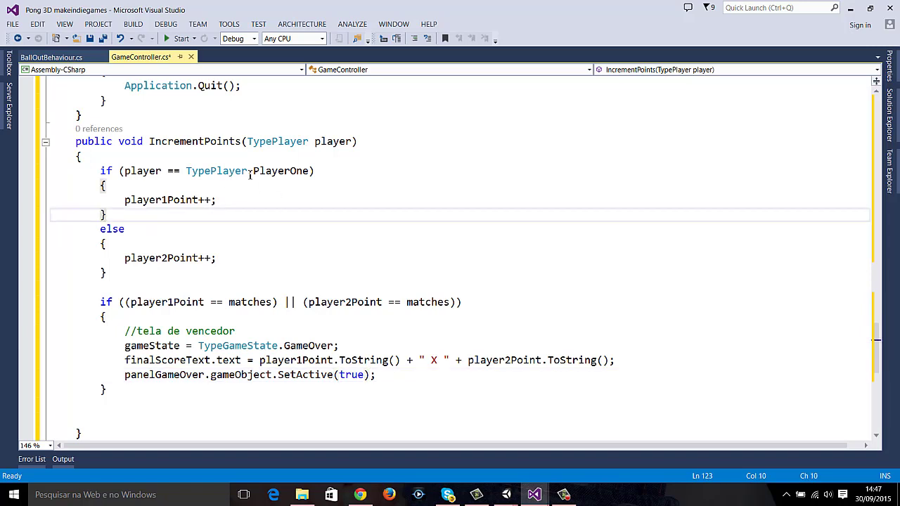
click(185, 141)
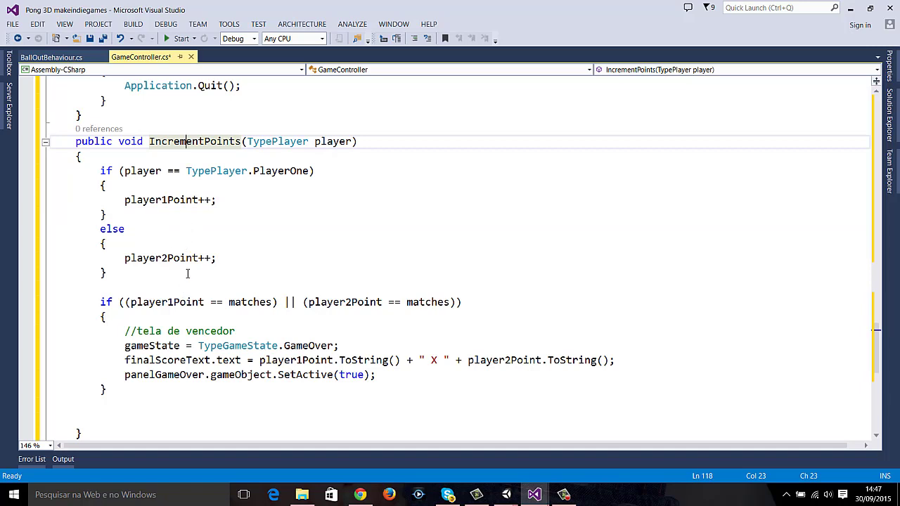
key(ctrl+s)
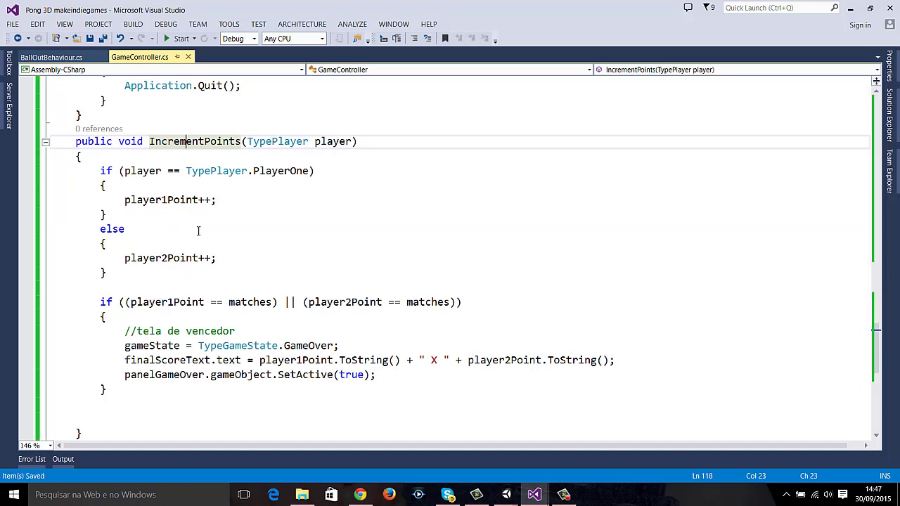
drag(53, 331, 396, 382)
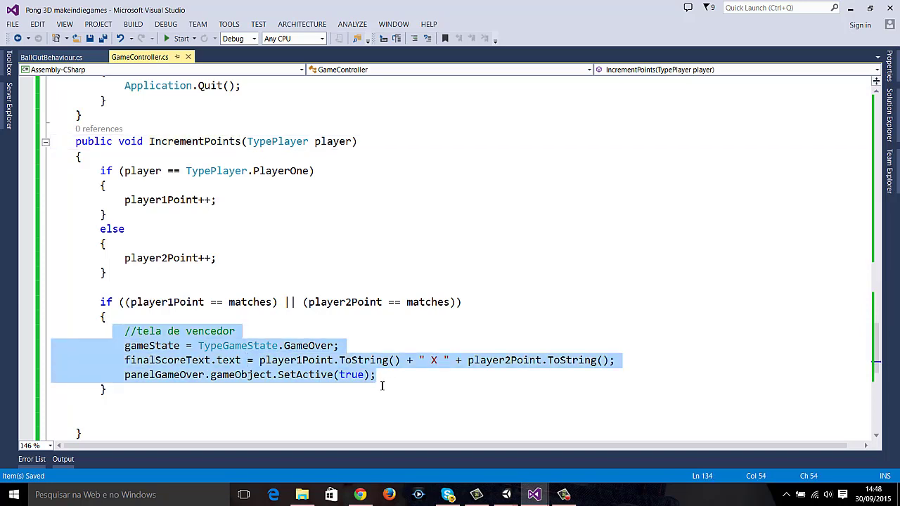
- Uncomment the IncrementPoints(pointTo) call in BallOutBehaviour.cs
click(70, 61)
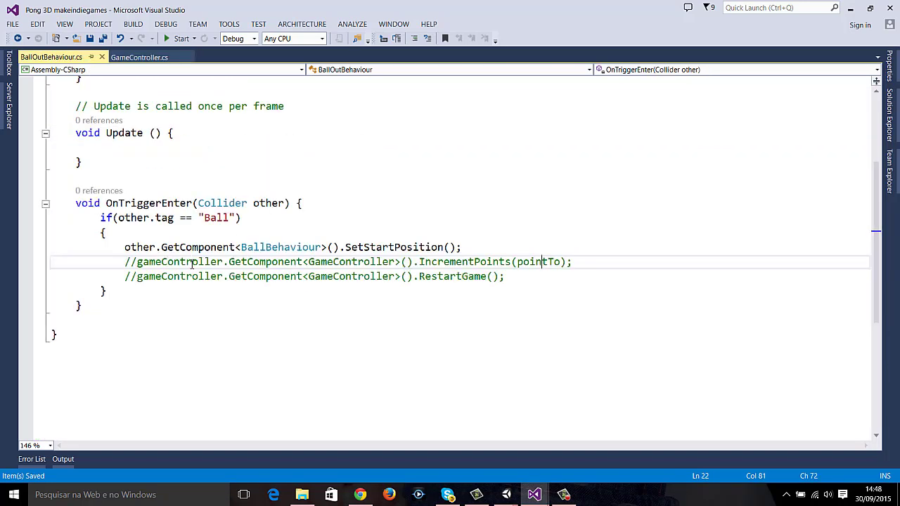
click(137, 263)
key(BackSpace)
key(BackSpace)
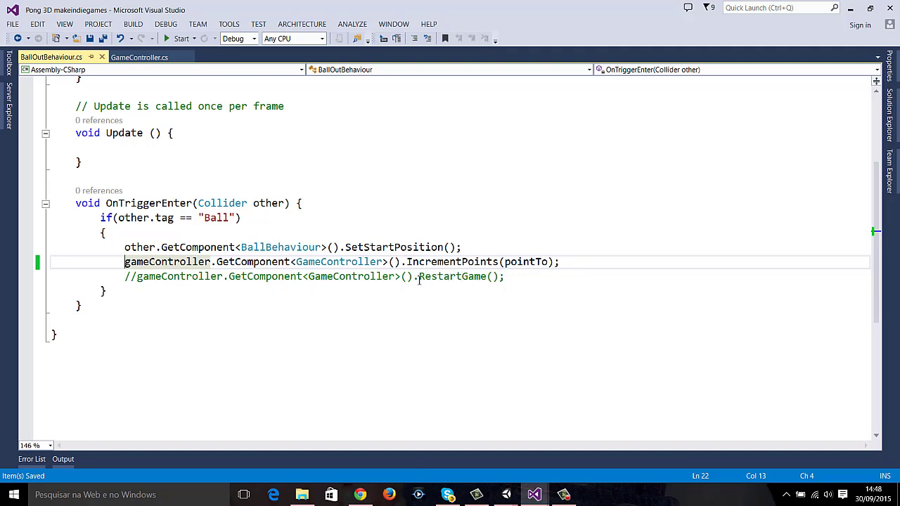
- Recheck GameController's three game-over statements, then select BallOutBehaviour's commented-out RestartGame line
click(139, 57)
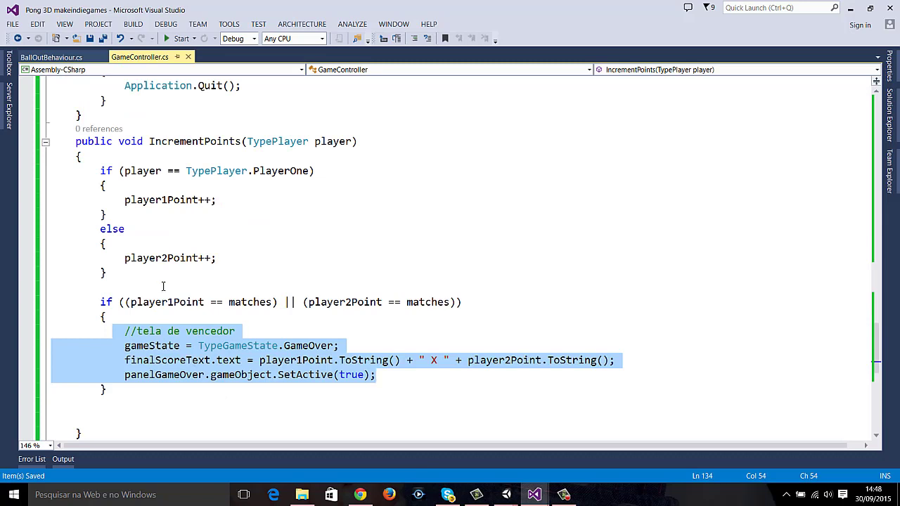
click(223, 376)
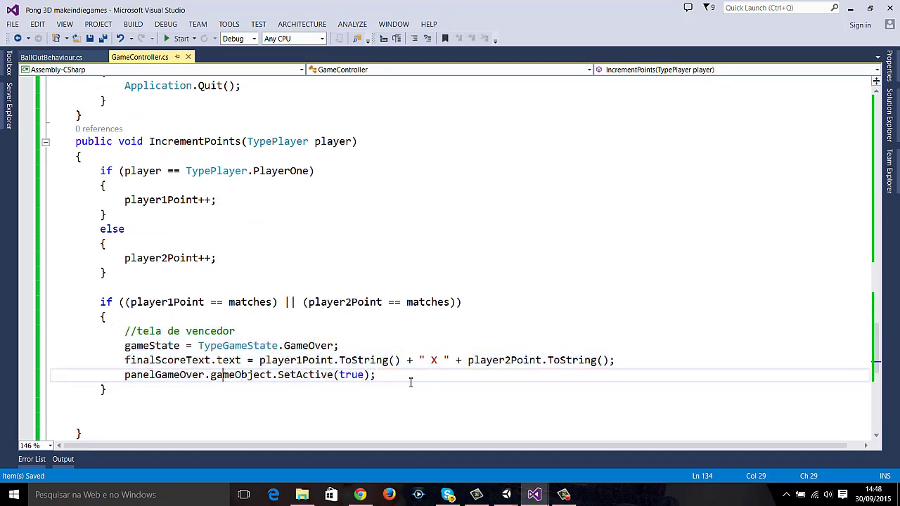
drag(384, 376, 124, 345)
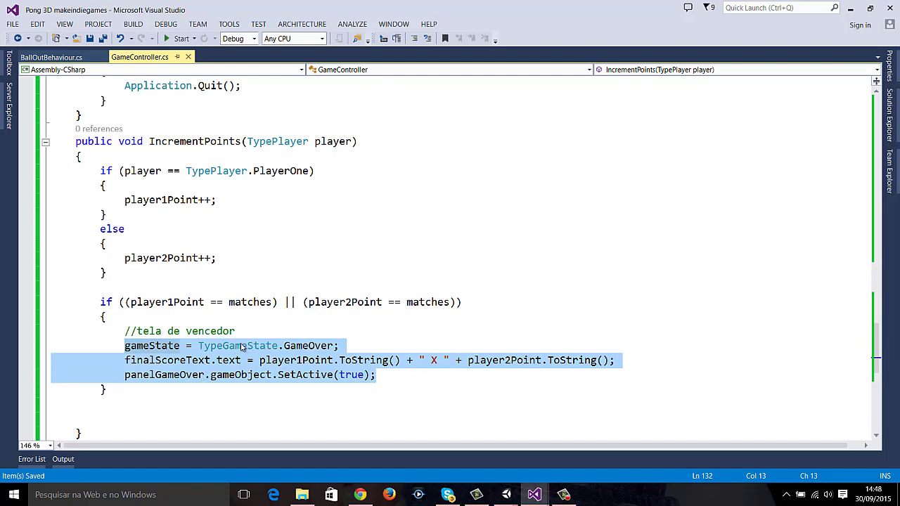
click(307, 360)
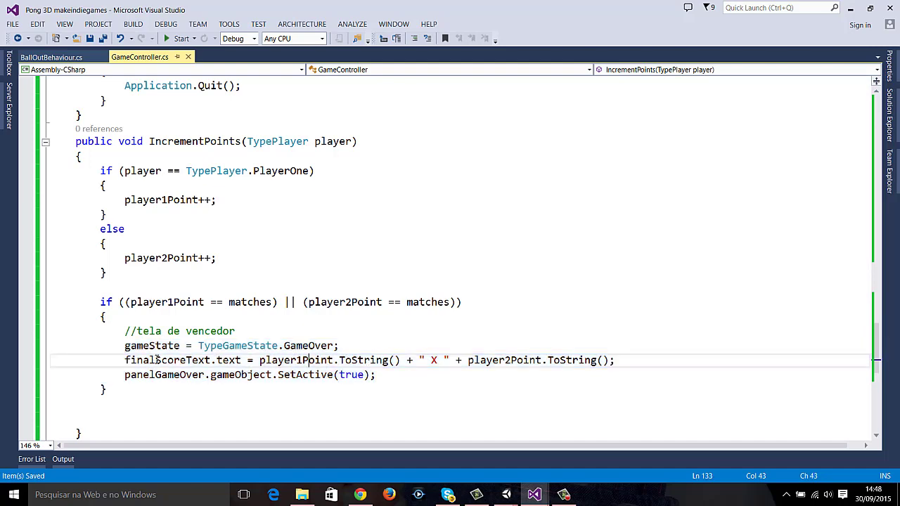
click(72, 57)
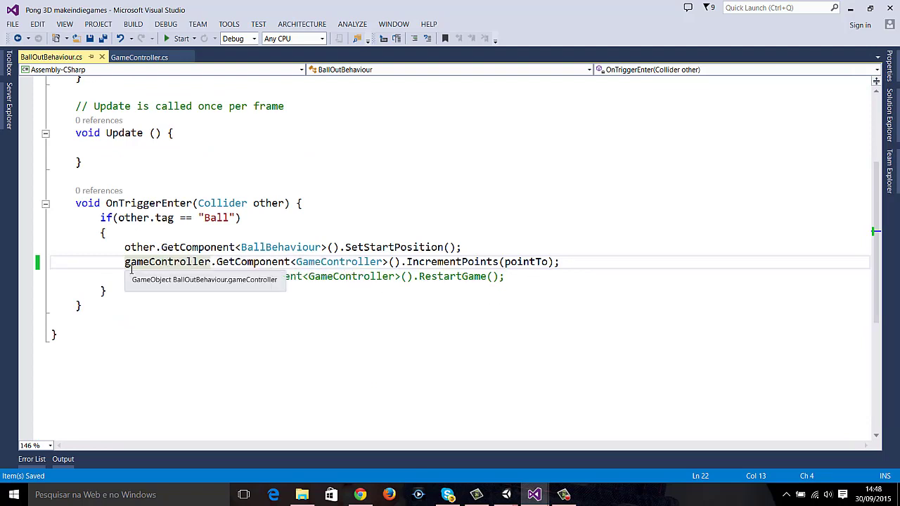
mouse_move(125, 276)
mouse_down()
mouse_move(347, 287)
mouse_move(578, 281)
mouse_up()
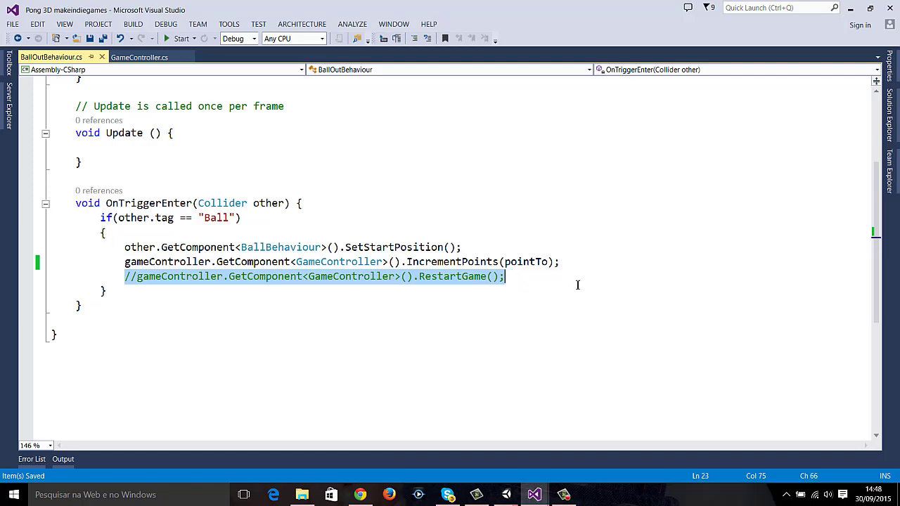
click(534, 495)
- Enter play mode in Unity, start a Player X CPU match and move the left paddle
mouse_move(506, 494)
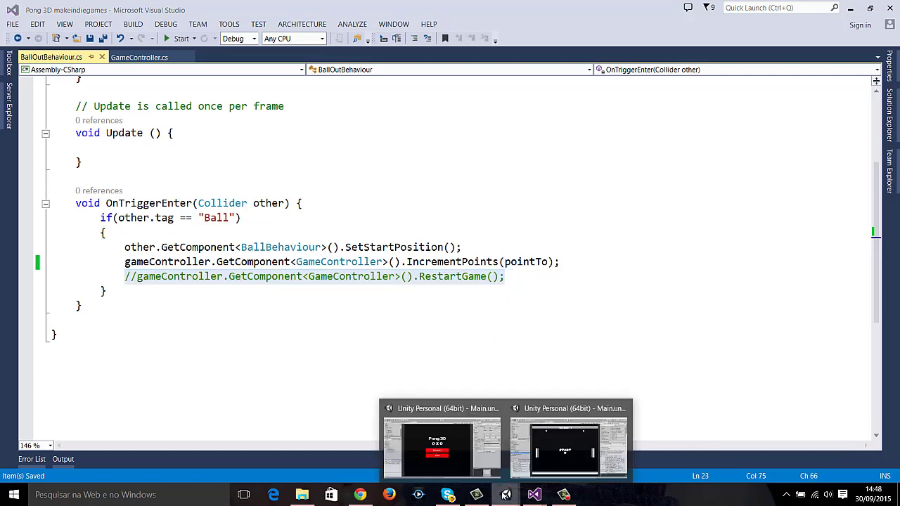
click(439, 436)
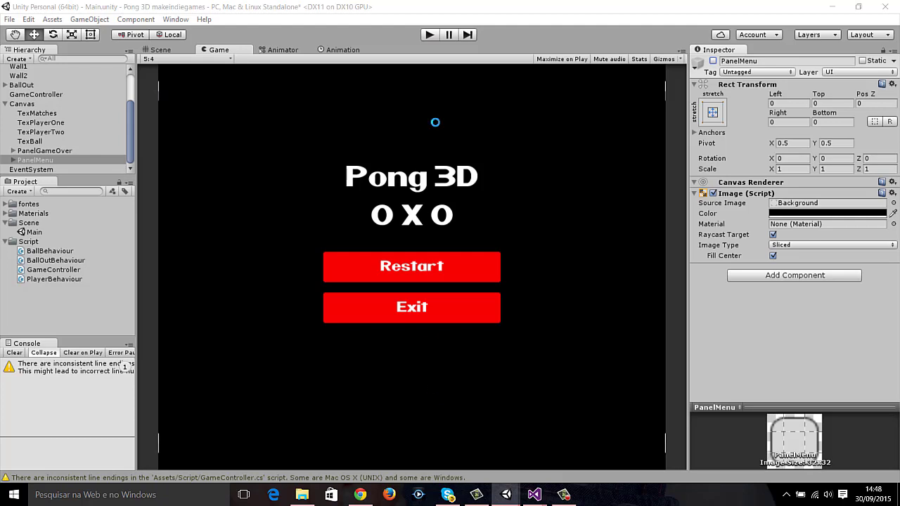
click(430, 35)
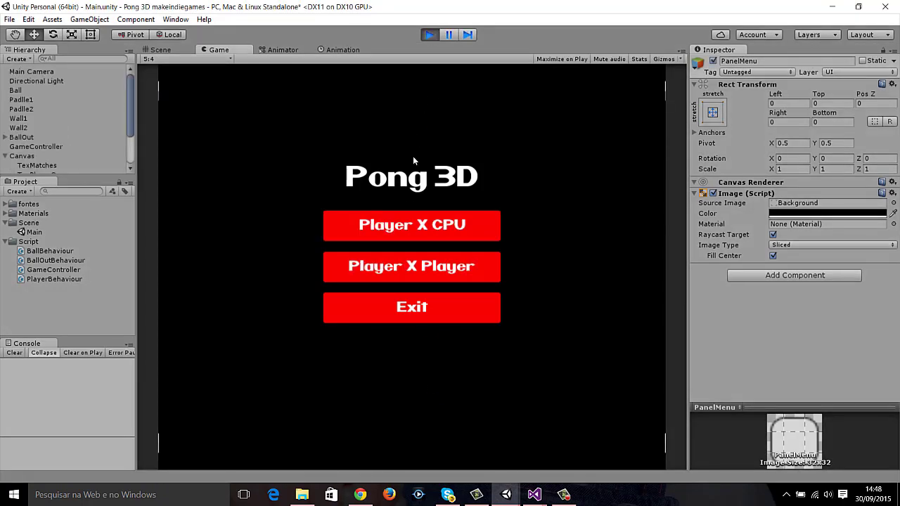
click(399, 219)
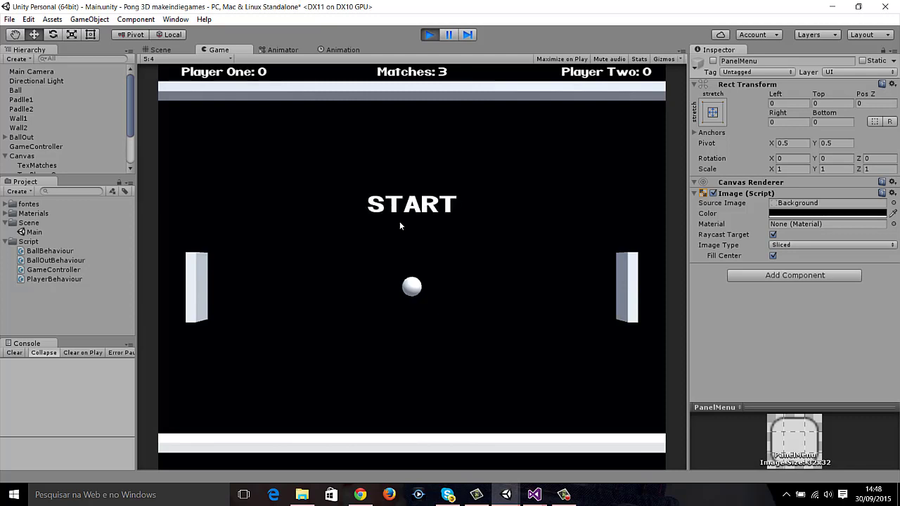
key(w)
key(Up)
key(s)
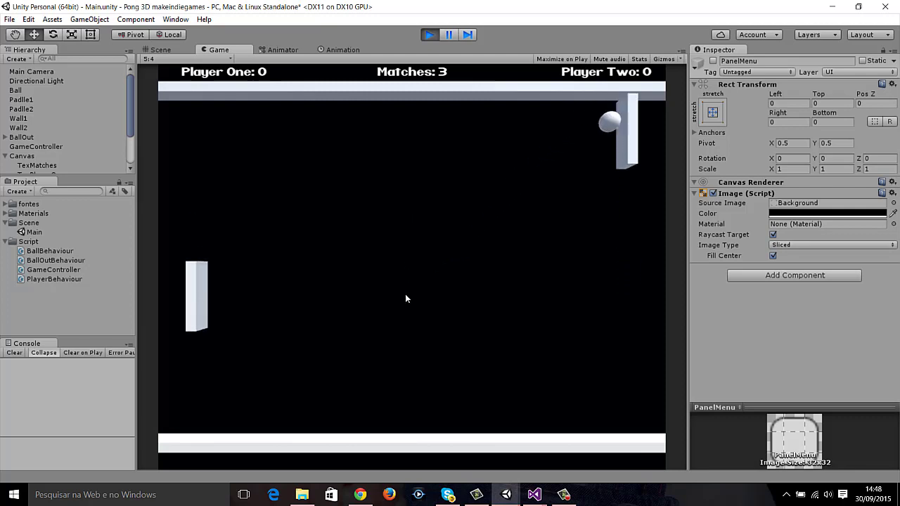
key(Down)
key(w)
key(Down)
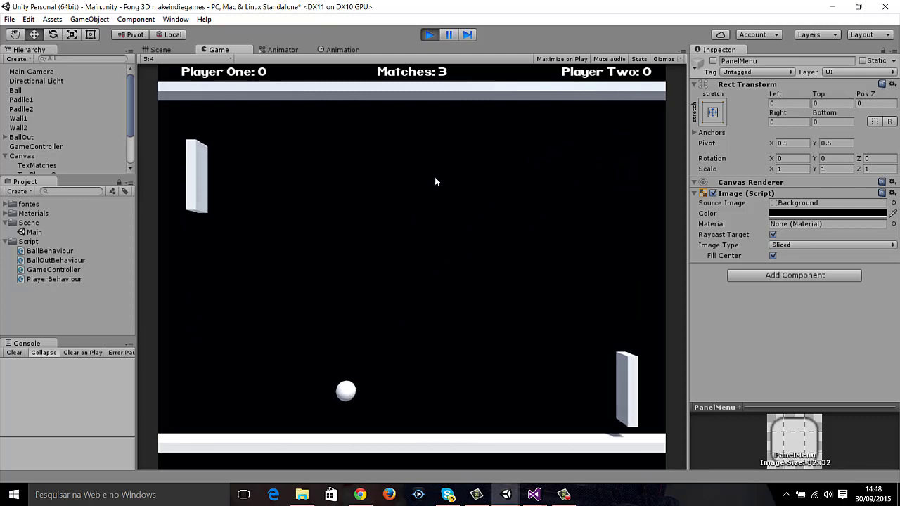
key(Up)
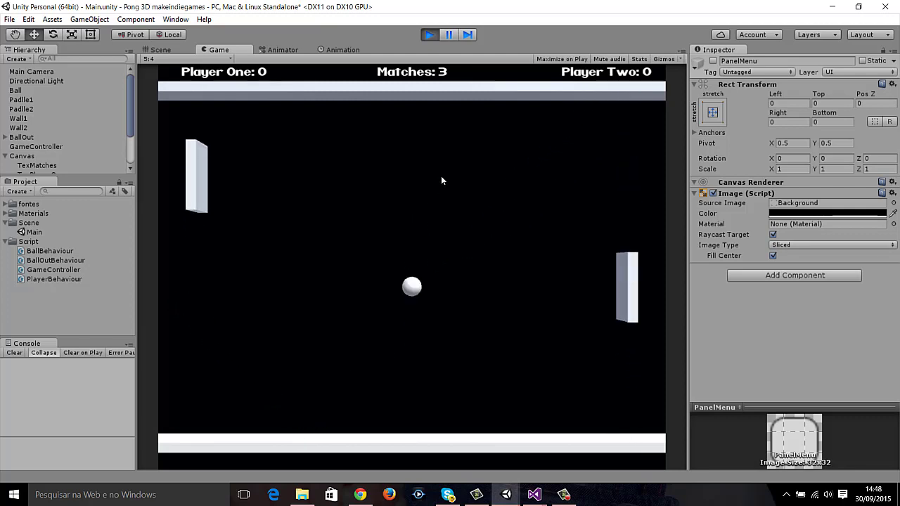
- Bob the left paddle beside the ball and up to the top, then stop play mode
key(s)
key(s)
key(w)
key(s)
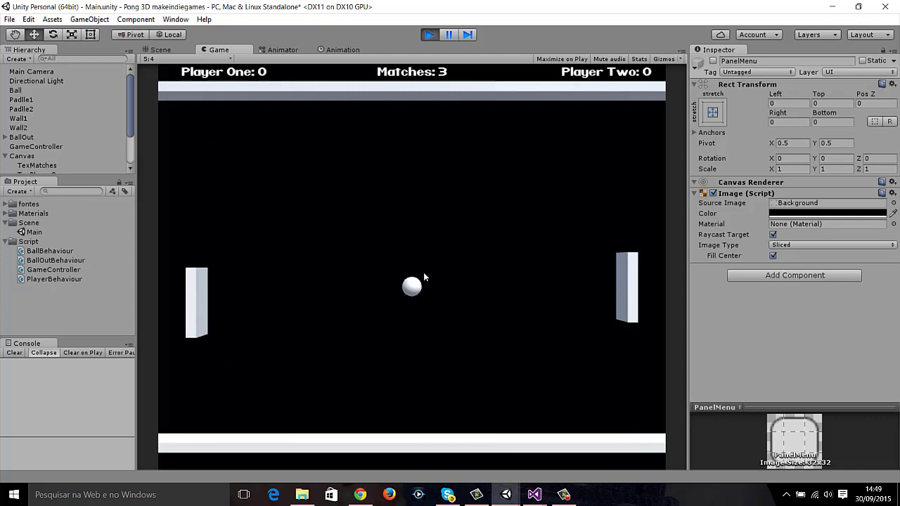
key(w)
key(s)
key(s)
key(w)
key(s)
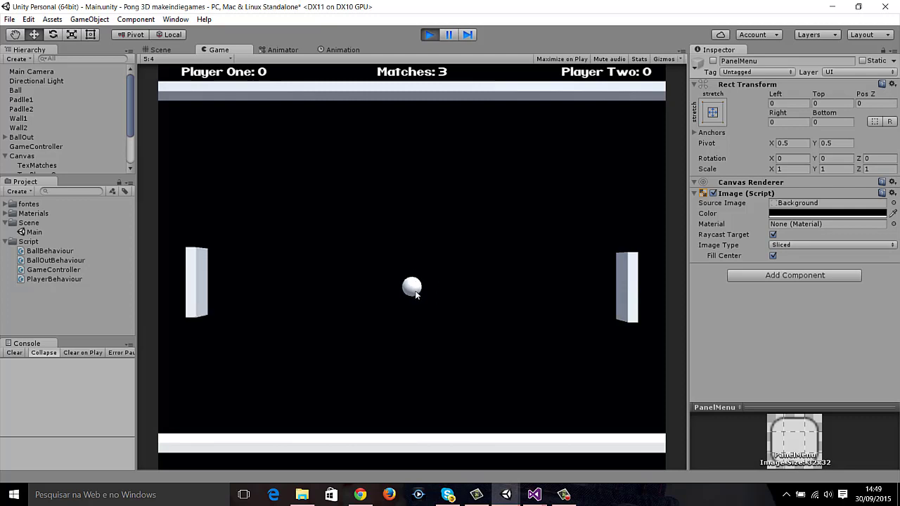
key(w)
key(s)
key(s)
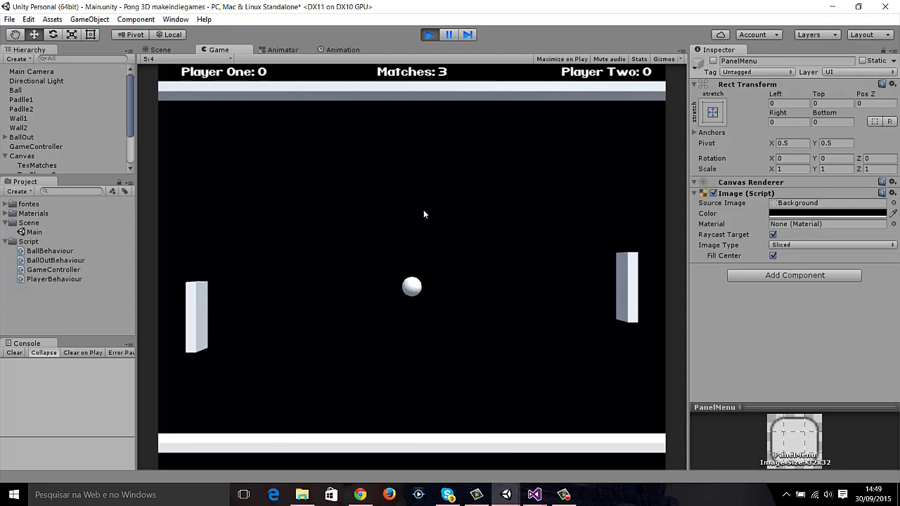
key(w)
click(428, 31)
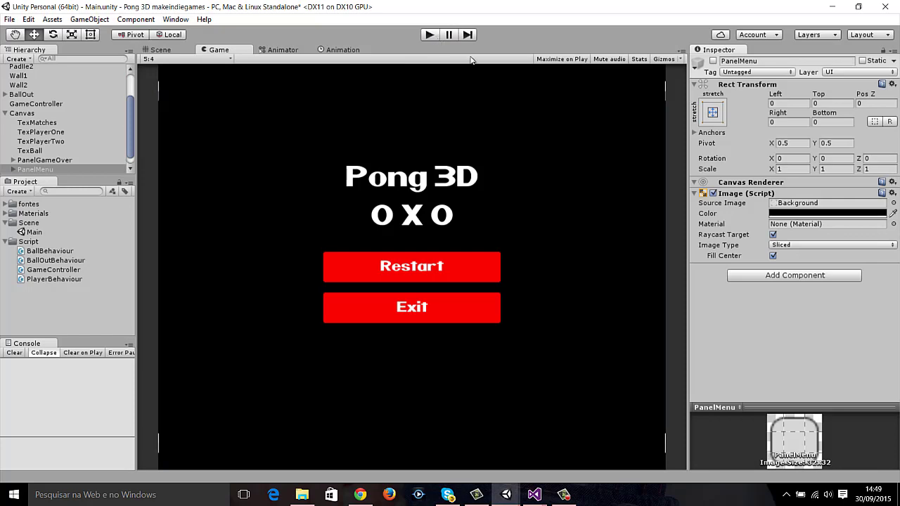
mouse_move(534, 494)
click(470, 440)
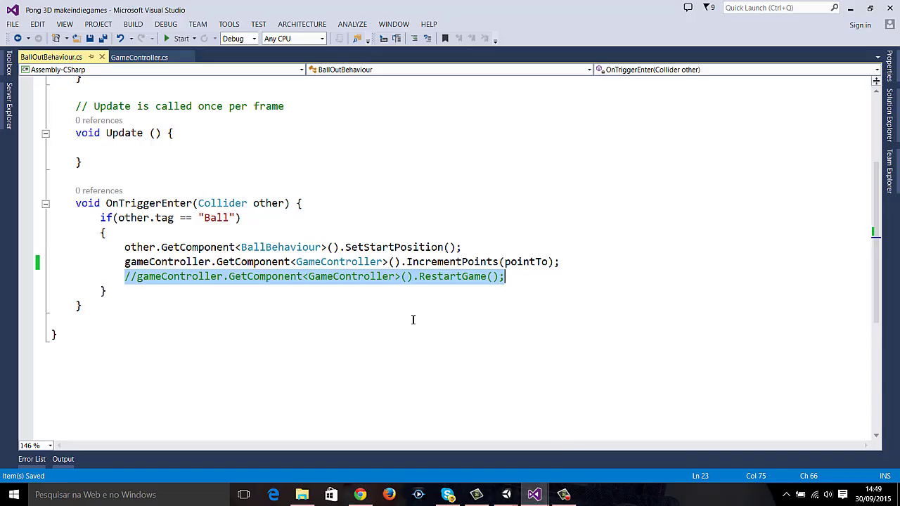
click(342, 262)
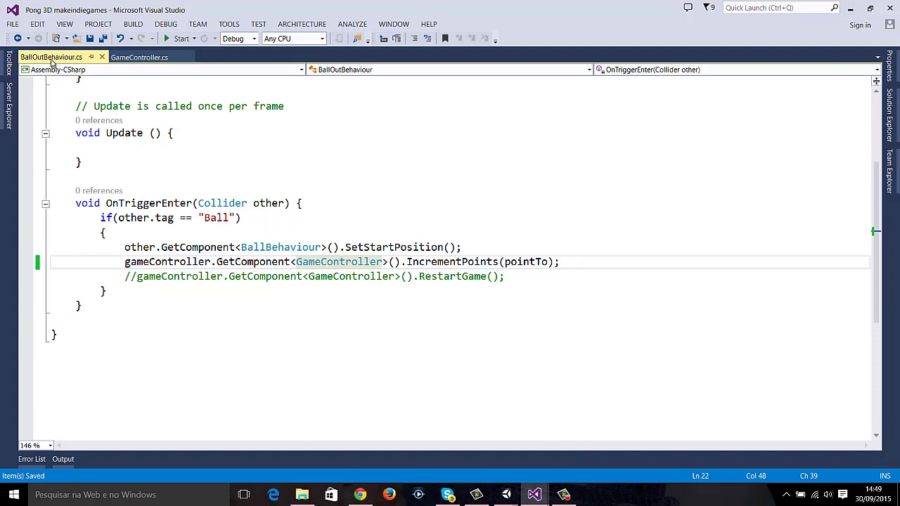
click(140, 57)
click(281, 232)
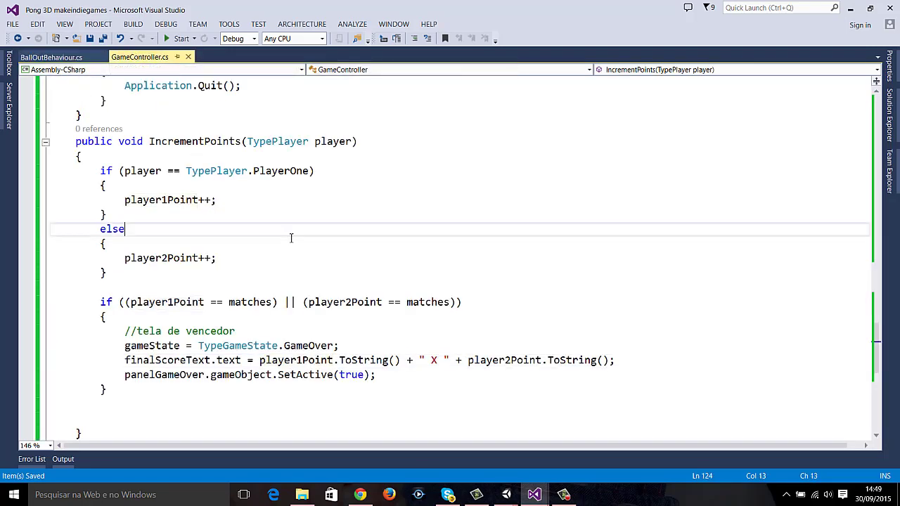
scroll(345, 251, down, 2)
scroll(345, 251, up, 1)
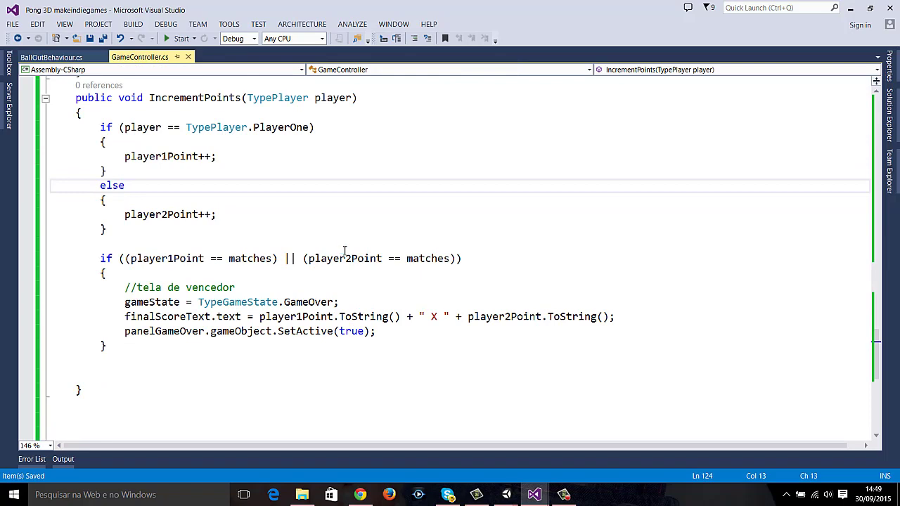
mouse_move(504, 495)
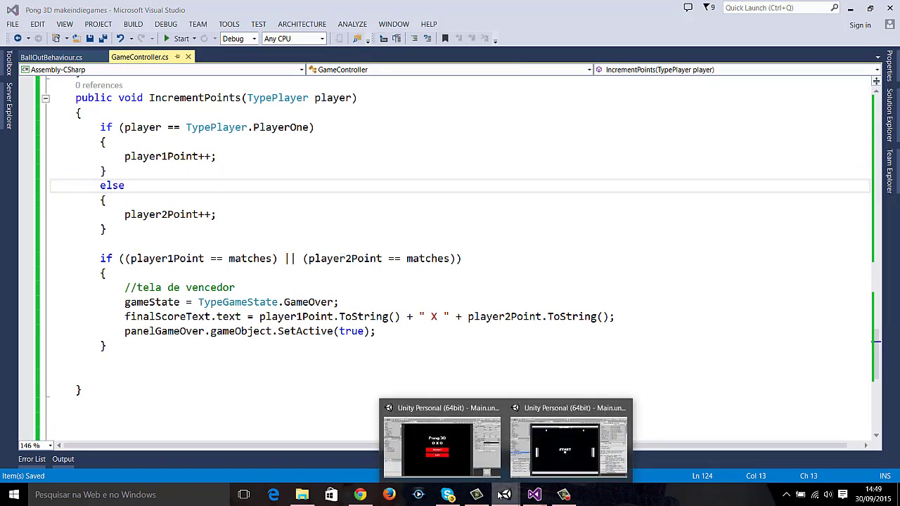
click(452, 464)
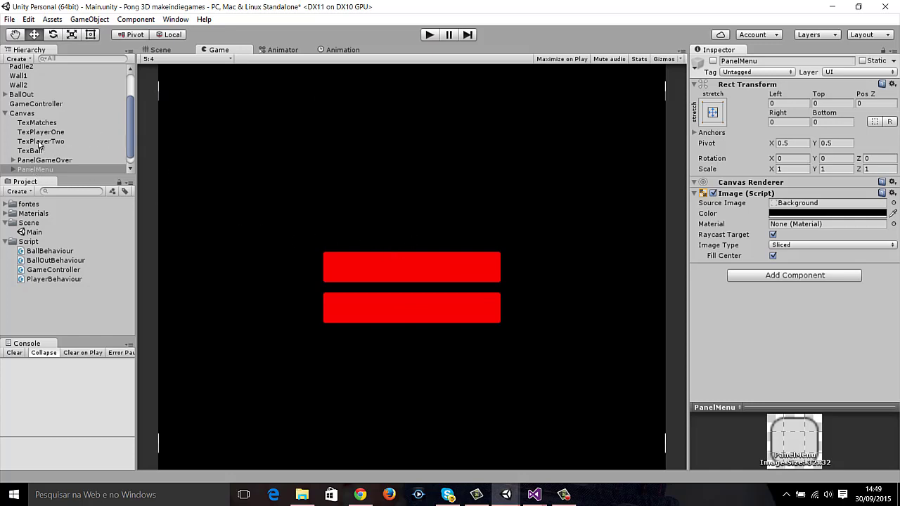
- Inspect Canvas and the GameController object's 3-match setting, then enter play mode
click(23, 115)
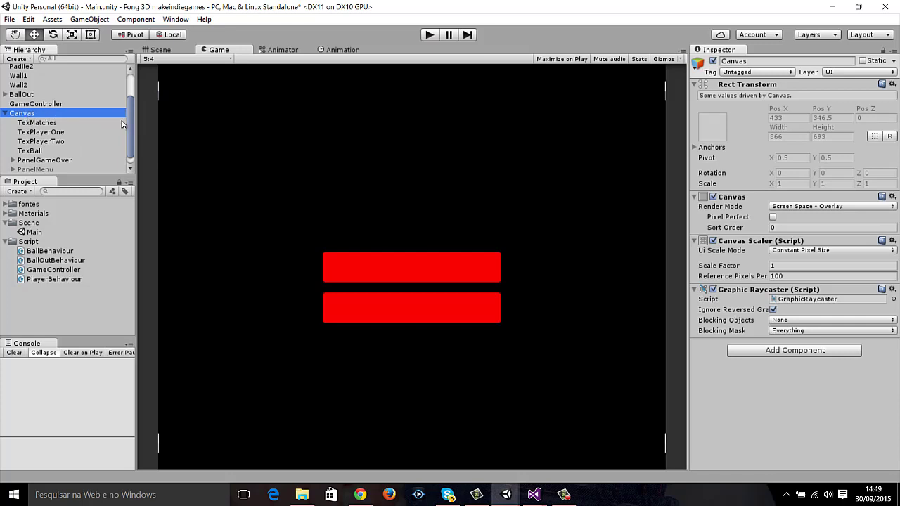
scroll(134, 98, up, 3)
scroll(135, 106, down, 2)
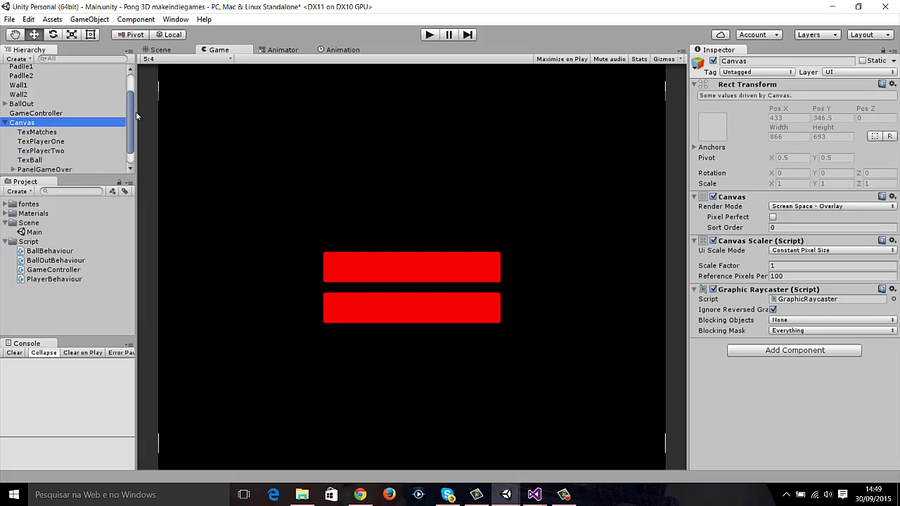
click(70, 113)
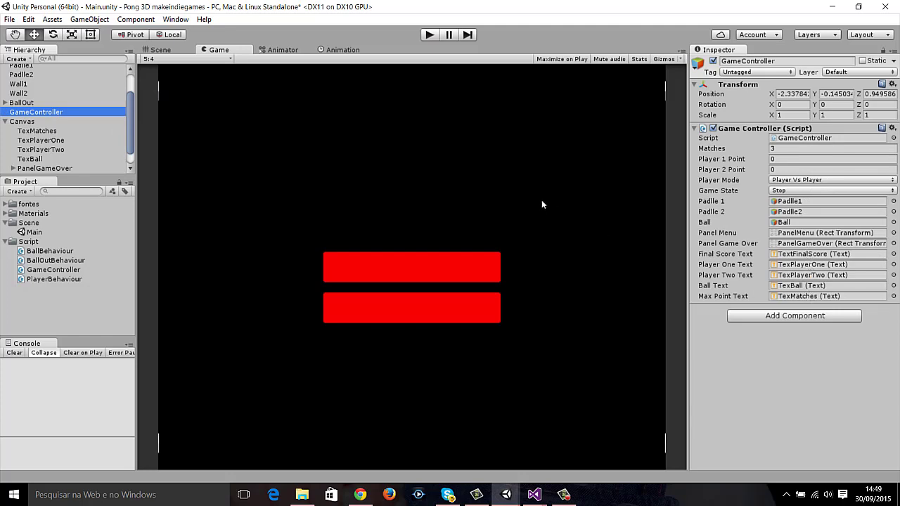
click(428, 34)
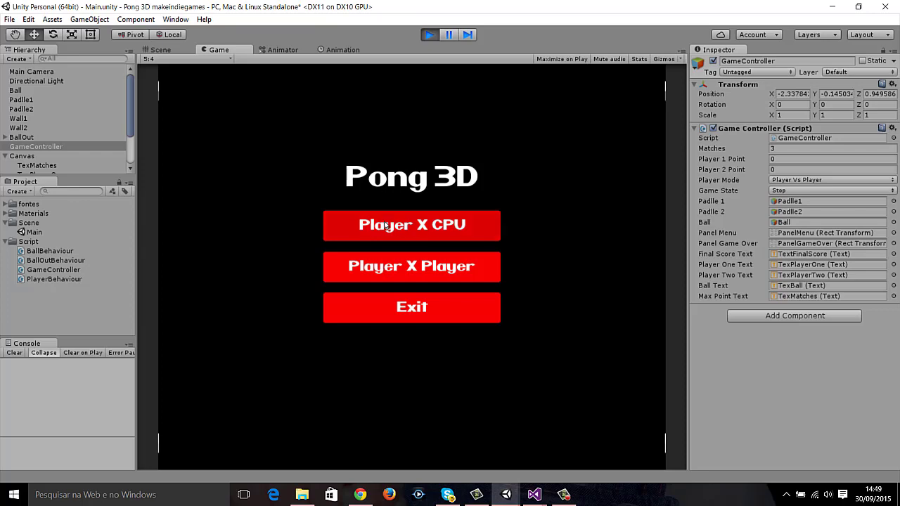
- Play a Player X CPU round until Player 1 scores, stop and restart play, then switch to Visual Studio
click(385, 225)
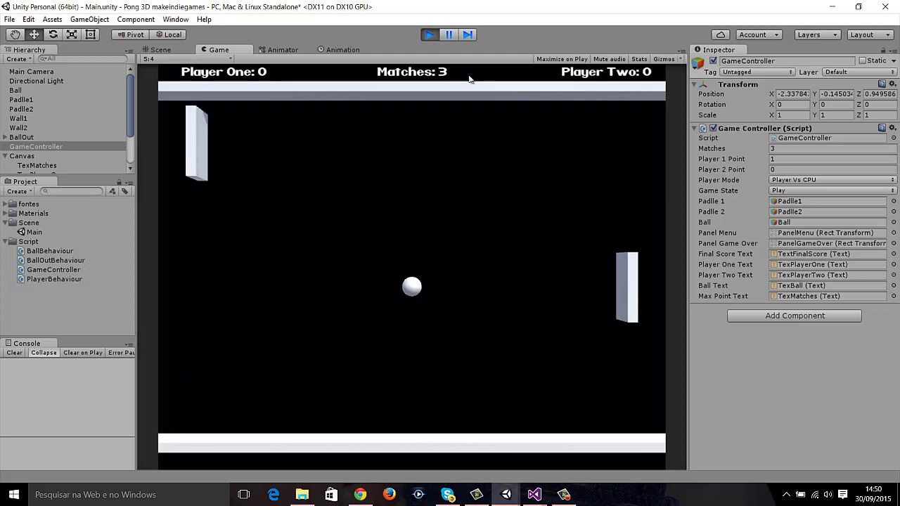
click(424, 34)
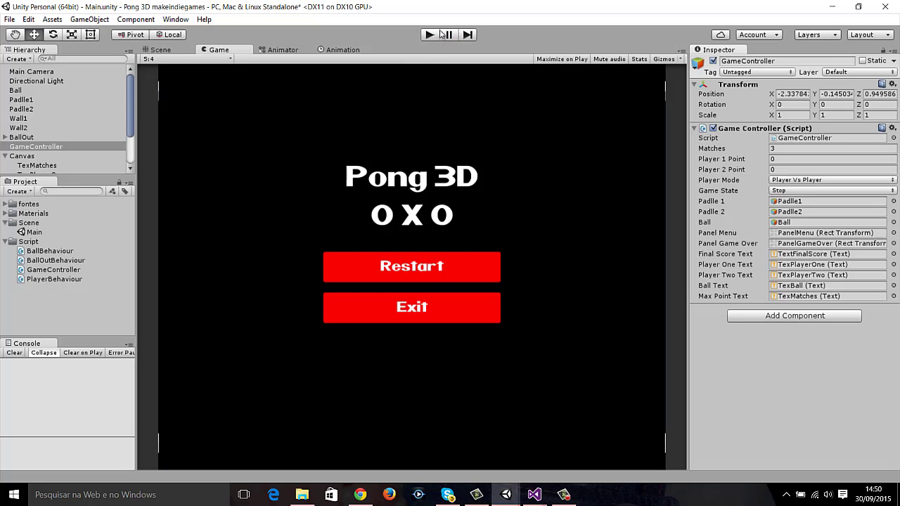
click(430, 34)
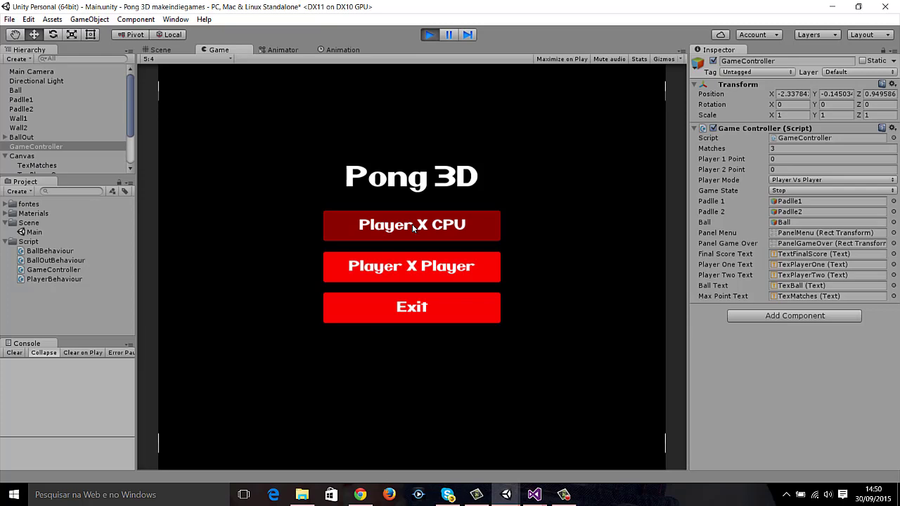
click(532, 498)
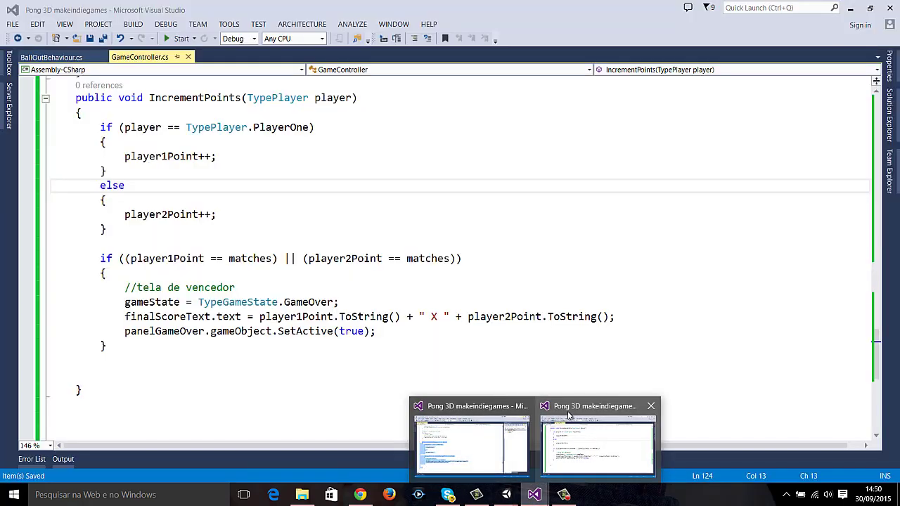
- Review GameController.cs's game-over block, then select BallOutBehaviour's commented-out RestartGame line
click(566, 416)
click(389, 301)
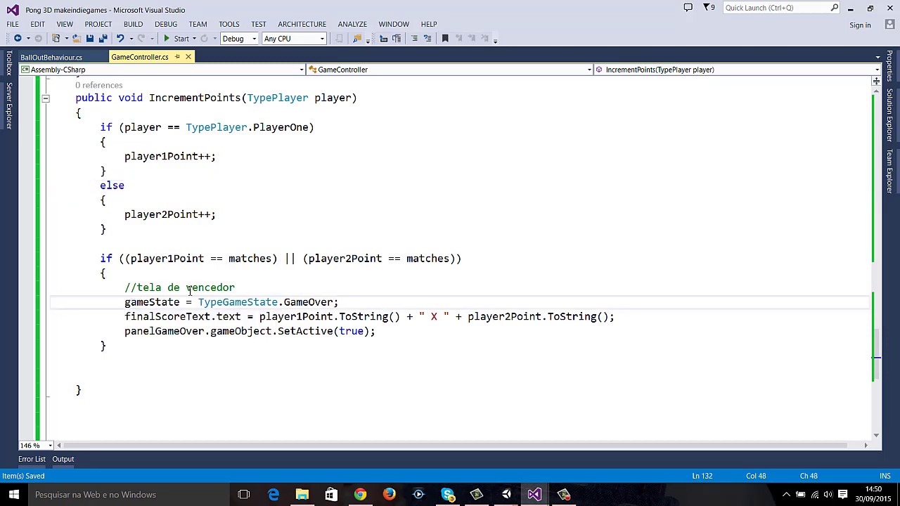
scroll(190, 291, up, 1)
drag(99, 171, 240, 292)
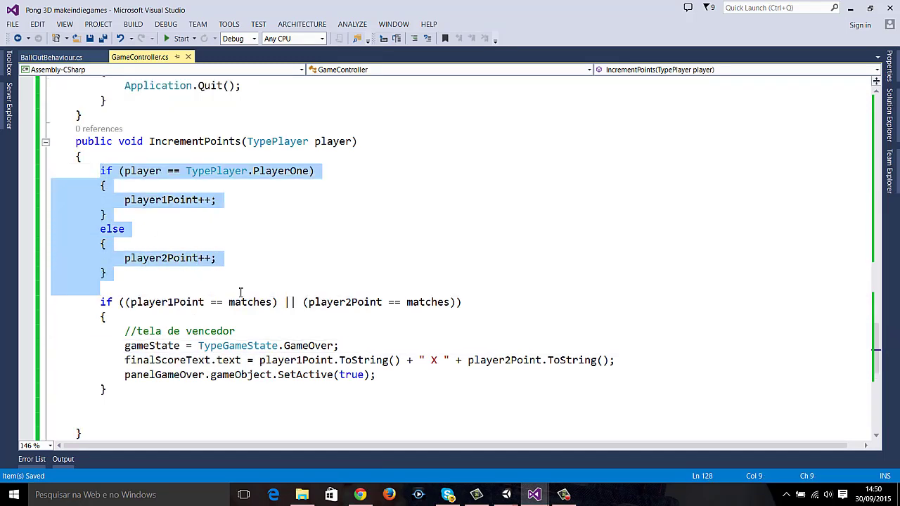
mouse_move(100, 302)
mouse_down()
mouse_move(134, 401)
mouse_move(151, 386)
mouse_up()
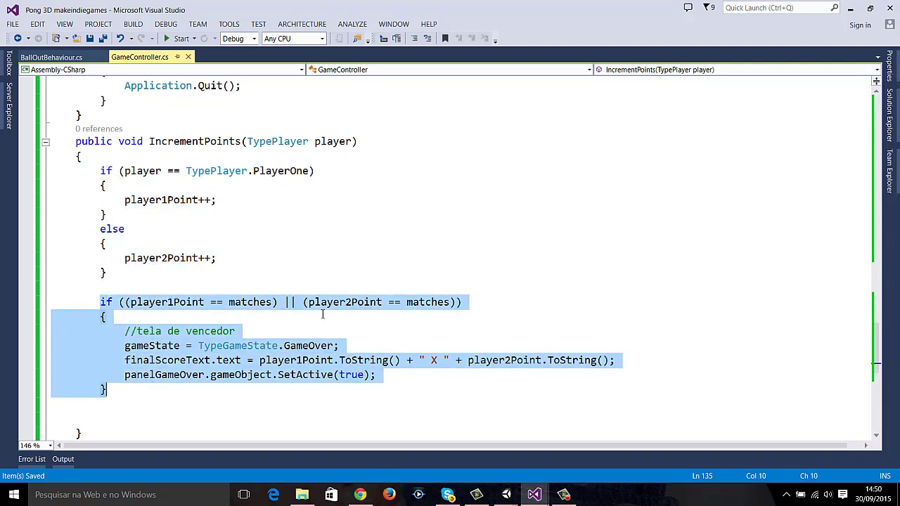
click(55, 59)
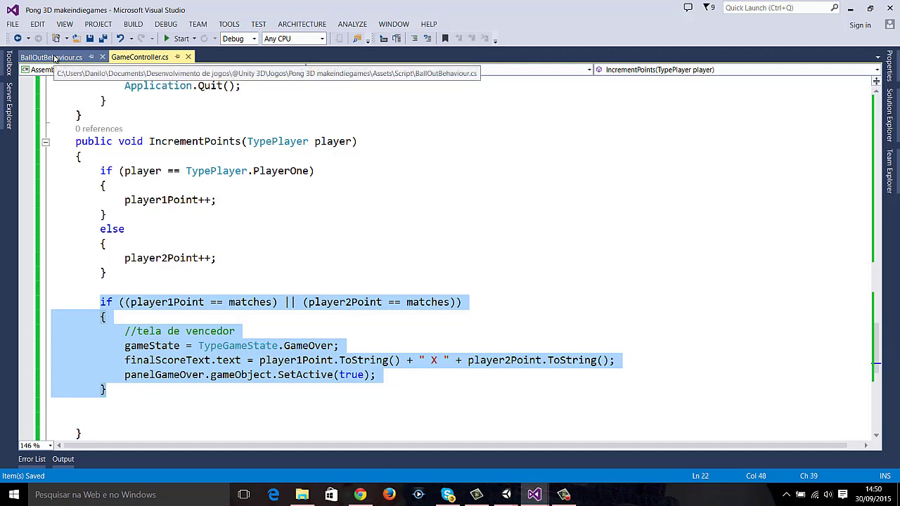
drag(125, 276, 515, 281)
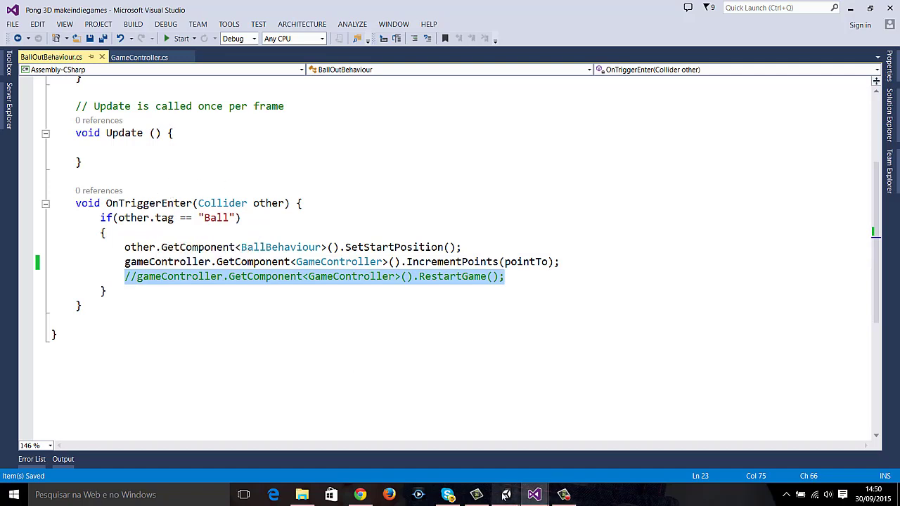
- Test a Player X CPU round in Unity, launching the ball with W, then stop and return to Visual Studio
mouse_move(506, 494)
click(468, 436)
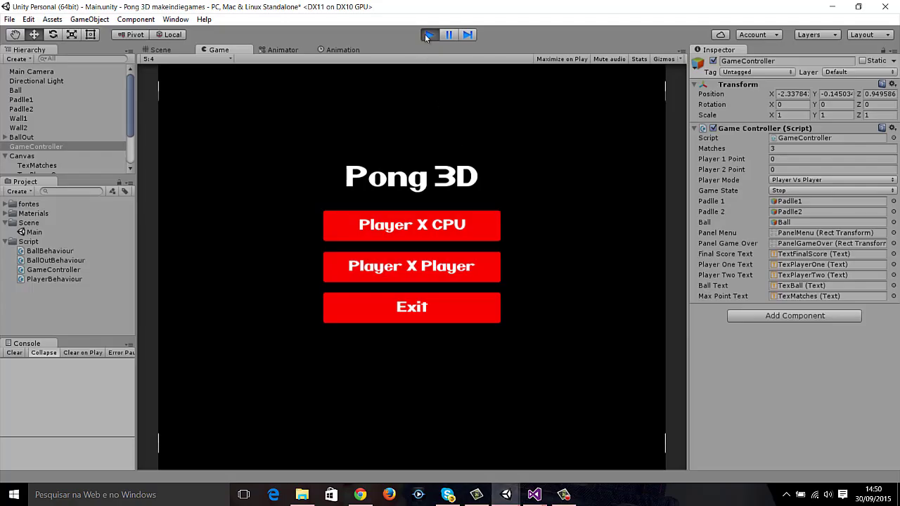
click(407, 226)
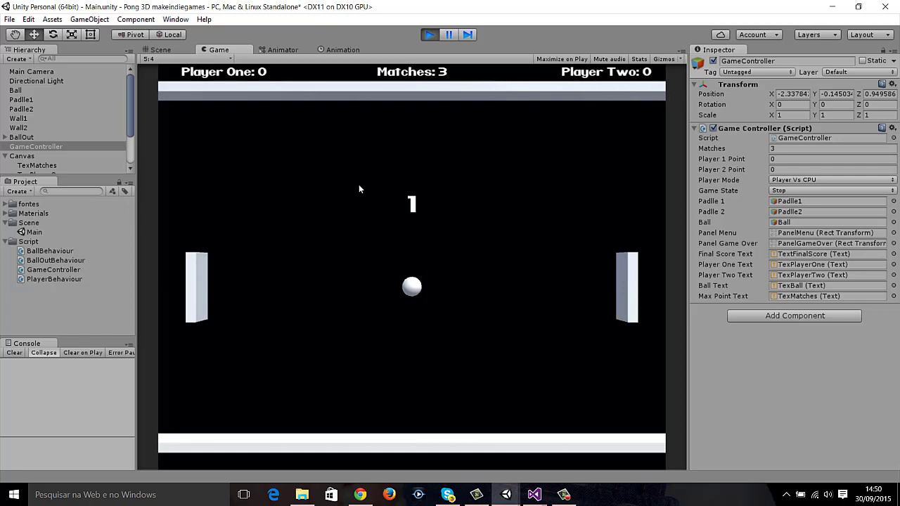
key(w)
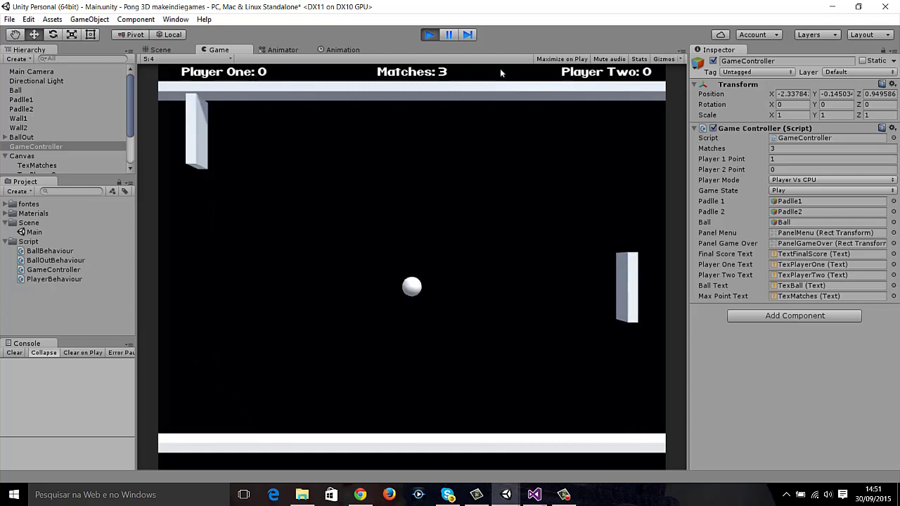
click(427, 34)
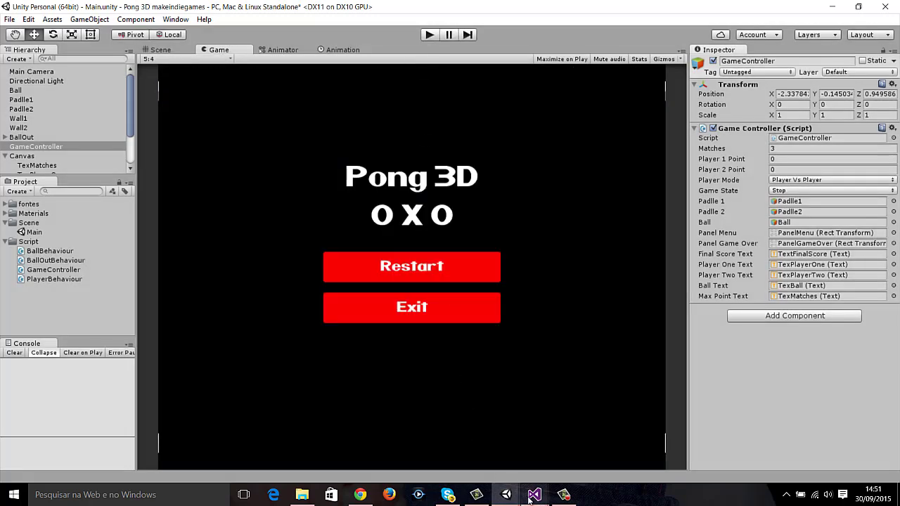
mouse_move(534, 496)
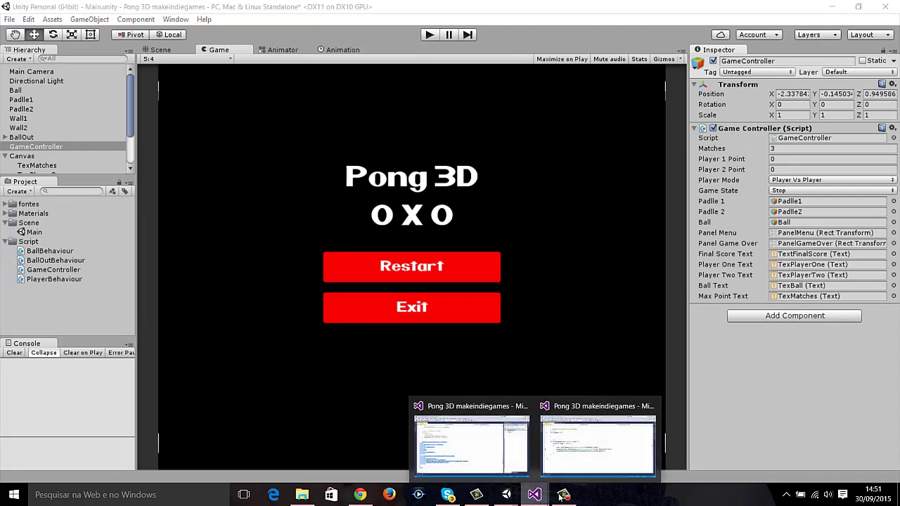
click(603, 445)
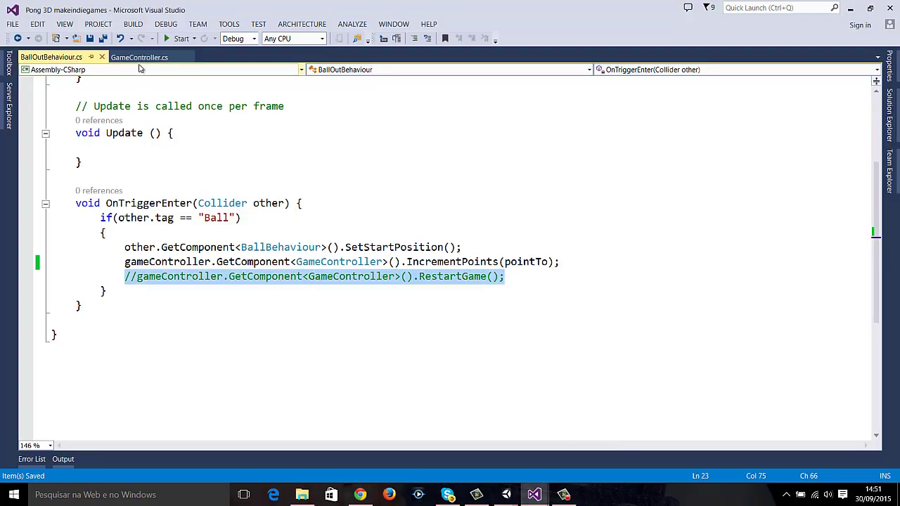
- Open GameController.cs and locate the empty Update method
click(140, 58)
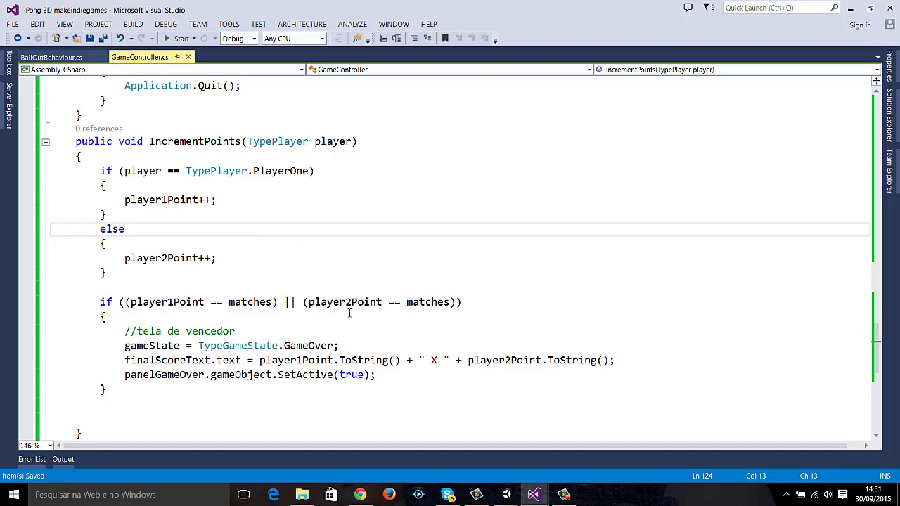
scroll(350, 312, up, 4)
scroll(365, 380, up, 2)
scroll(321, 331, up, 2)
scroll(315, 325, down, 4)
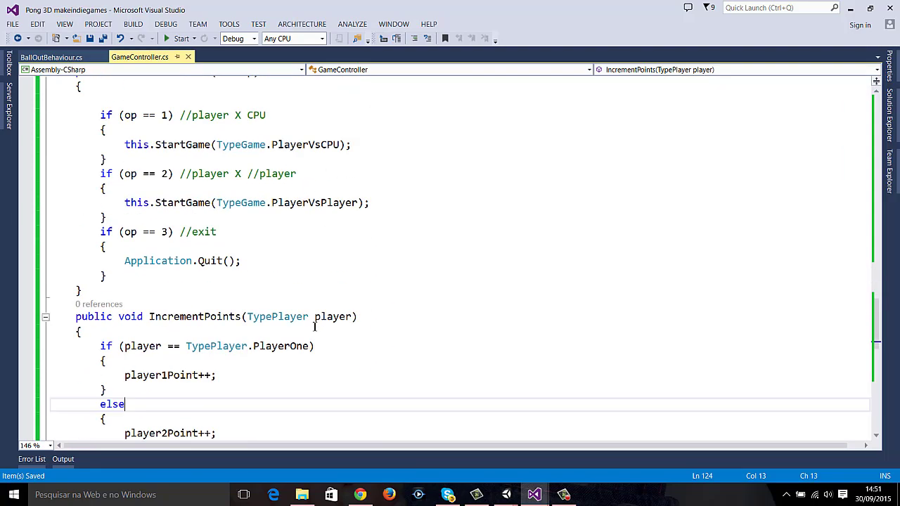
scroll(314, 326, up, 8)
scroll(314, 325, up, 4)
scroll(314, 325, up, 2)
scroll(315, 325, up, 4)
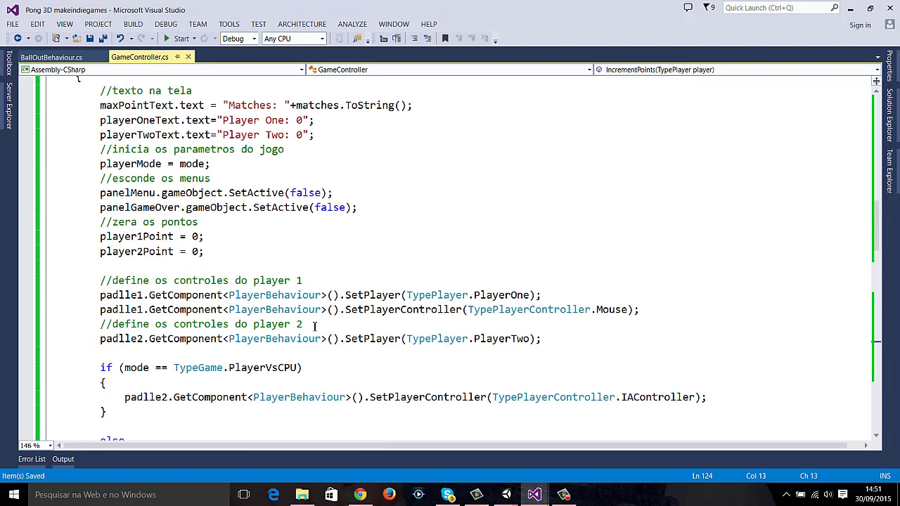
scroll(314, 326, up, 6)
scroll(314, 325, down, 1)
scroll(315, 325, up, 1)
scroll(314, 325, up, 3)
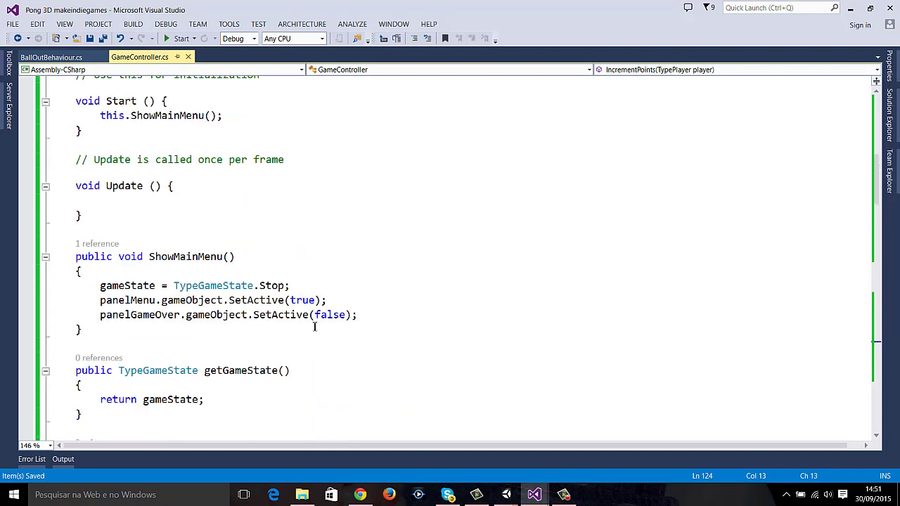
click(173, 199)
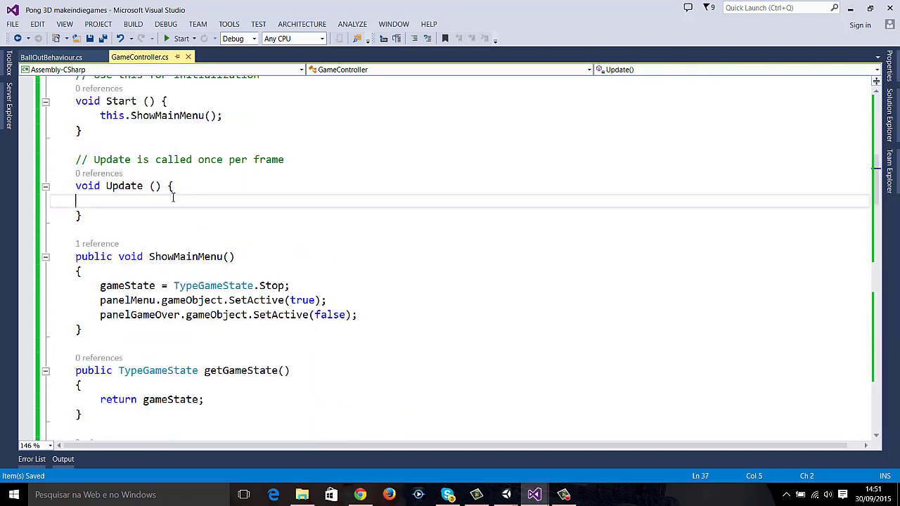
- Select the playerOneText and playerTwoText lines in StartGame
scroll(194, 243, down, 5)
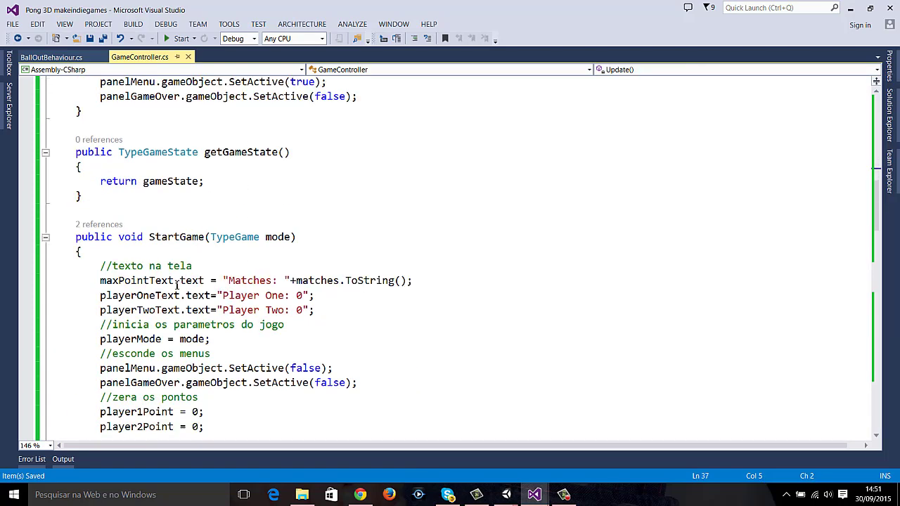
drag(100, 301, 349, 307)
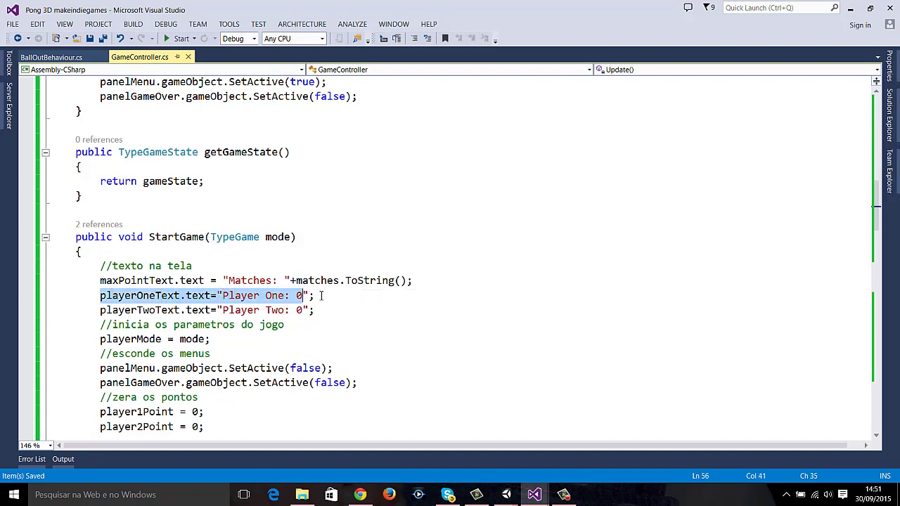
scroll(282, 257, up, 3)
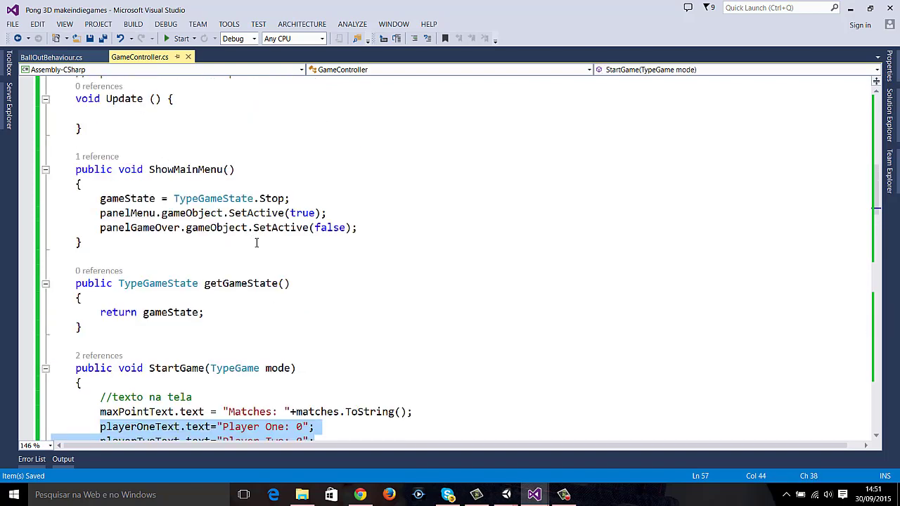
- Paste the two score-text lines into Update() and remove the hard-coded 0s
click(190, 114)
text(playerOneText.text = "Player One: 0"; playerTwoText.text = "Player Two: 0";)
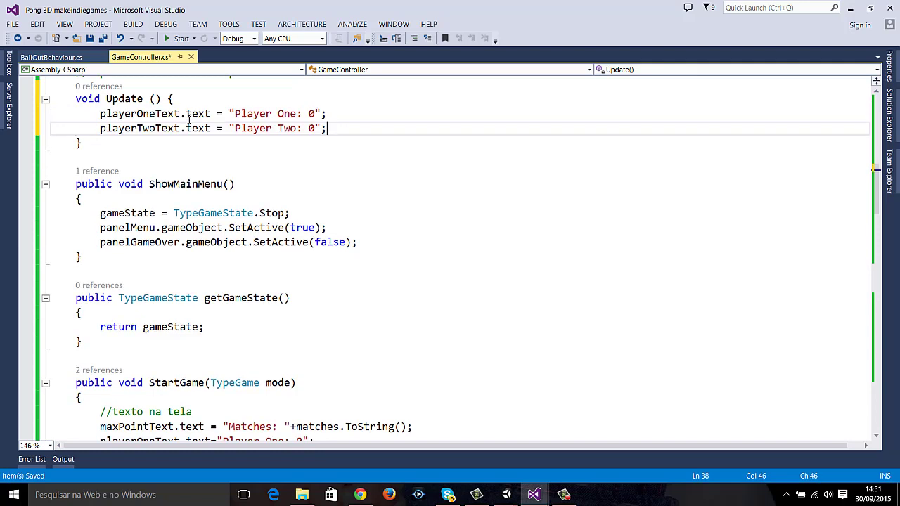
scroll(342, 161, up, 1)
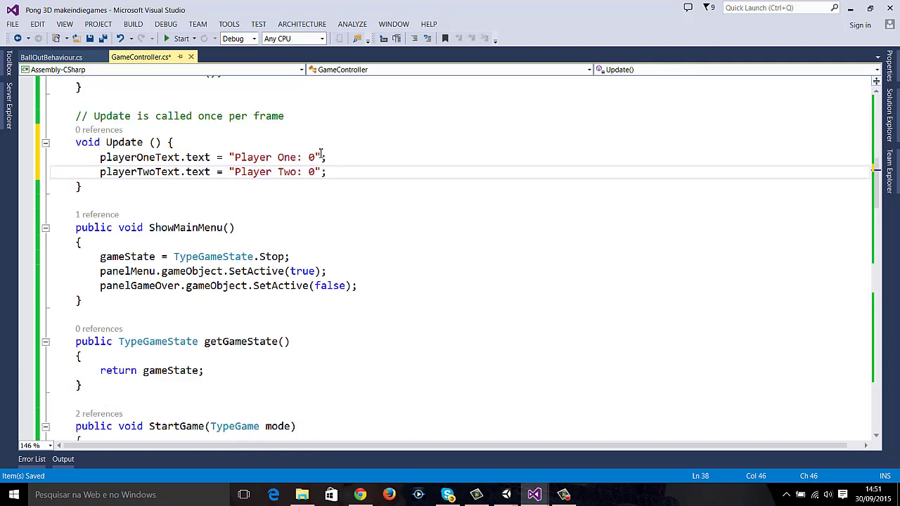
click(318, 157)
key(BackSpace)
key(Up)
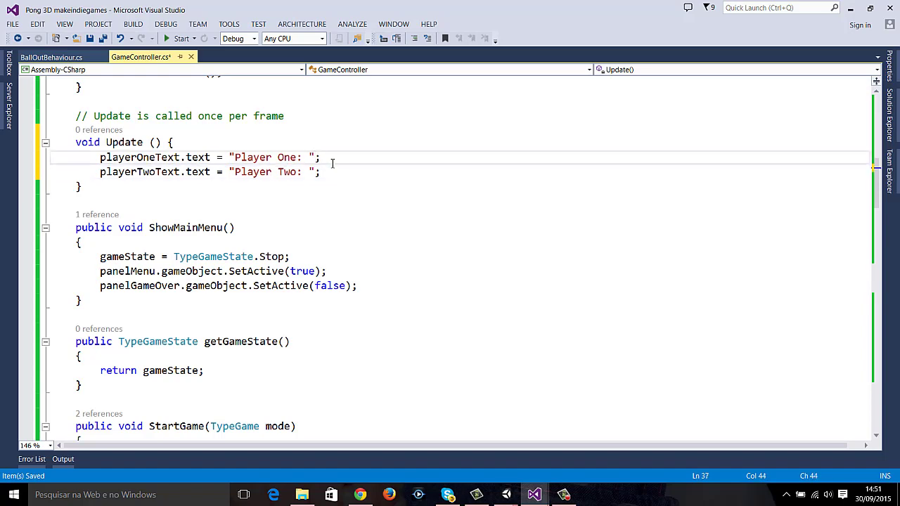
- Append + player1Point.ToString() to the Player One score text
text(+)
scroll(332, 163, up, 1)
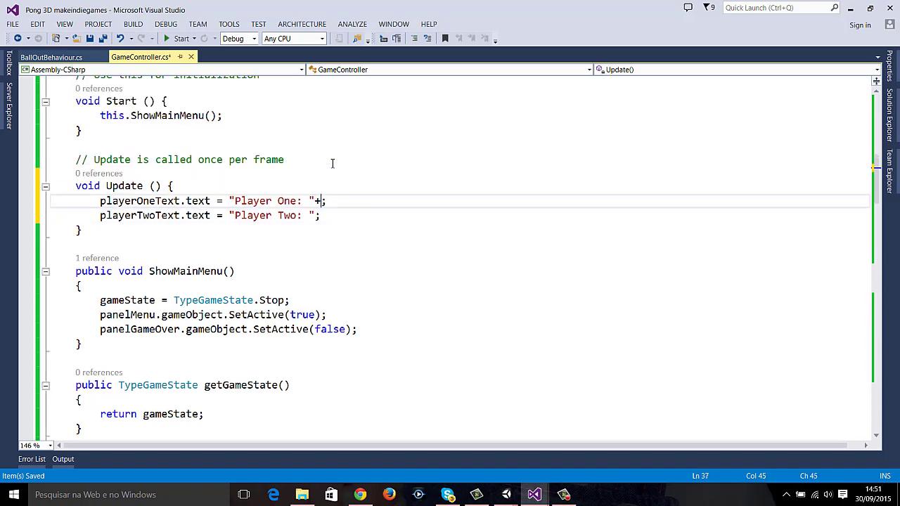
scroll(332, 163, up, 3)
scroll(333, 163, up, 1)
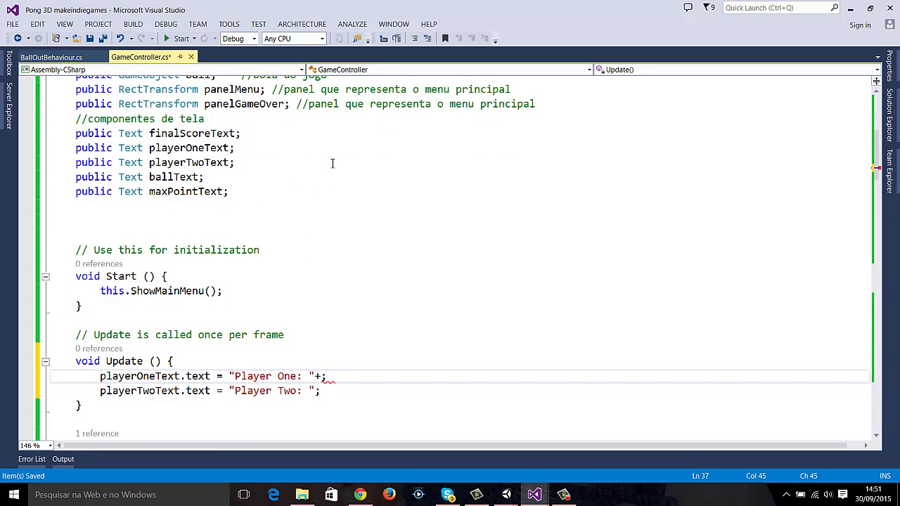
scroll(332, 163, up, 1)
scroll(332, 163, up, 2)
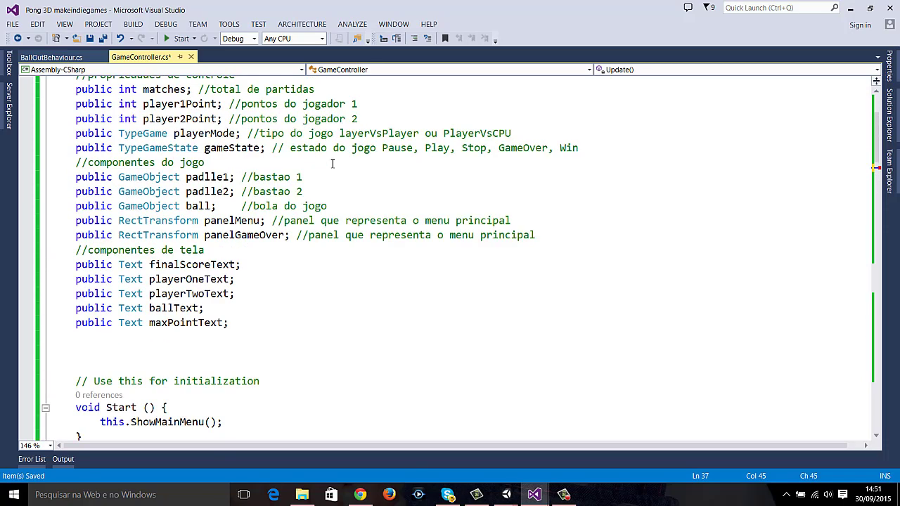
scroll(368, 257, down, 7)
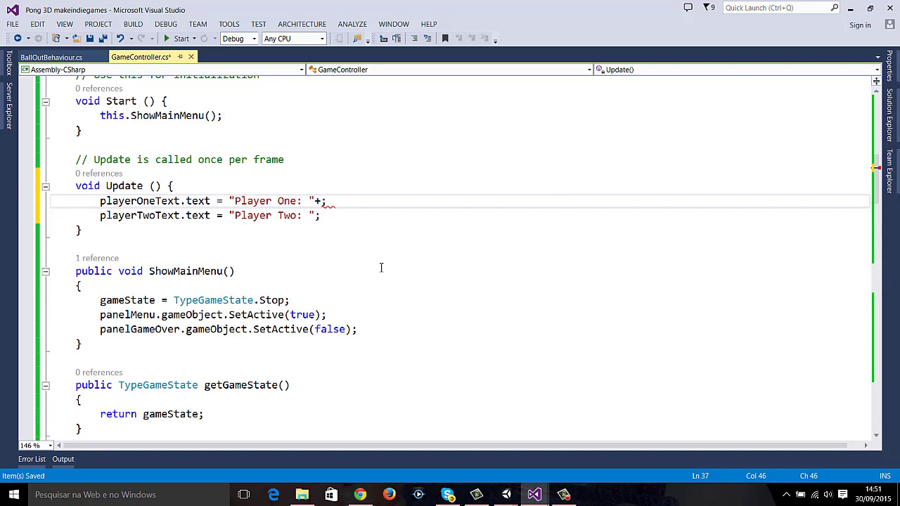
text(pla)
key(Tab)
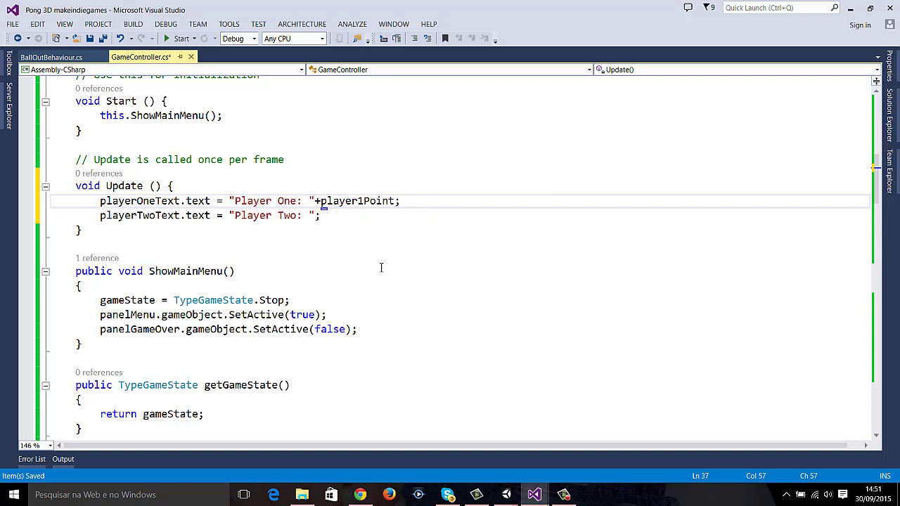
text(.to)
key(Tab)
text(())
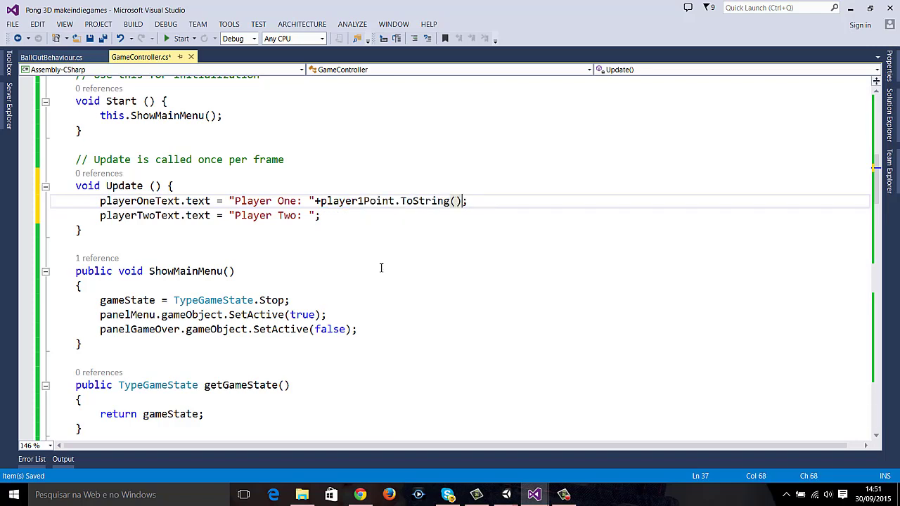
- Copy the expression onto the Player Two line and change it to player2Point
key(Left)
key(shift+Left)
key(shift+Left)
key(shift+Left)
key(shift+Left)
key(shift+Left)
key(shift+Left)
key(shift+Left)
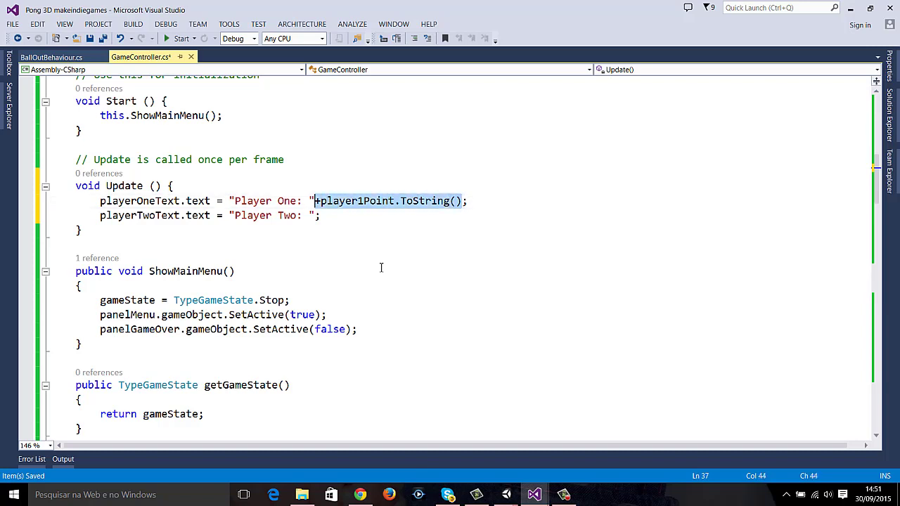
key(ctrl+c)
key(Down)
key(ctrl+v)
key(Left)
key(Left)
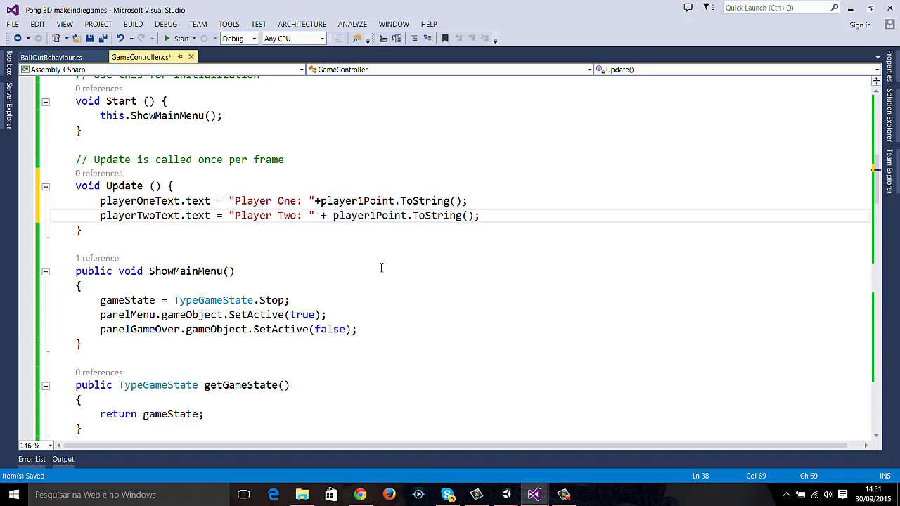
key(Left)
key(Left)
key(Left)
key(Delete)
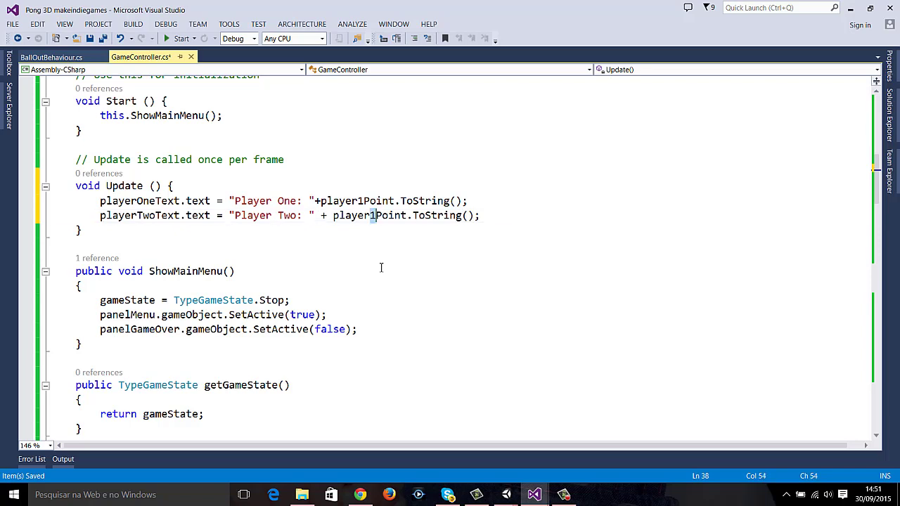
text(2)
- Tidy spacing around the plus sign and save GameController.cs
key(Up)
key(Left)
key(Left)
key(Left)
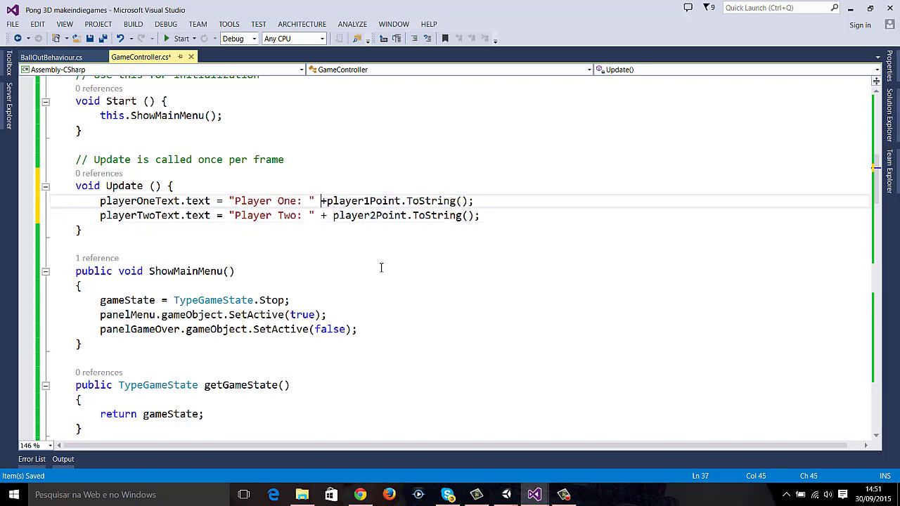
key(Right)
key(ctrl+s)
- Compare the score-text lines and select the maxPointText Matches line in StartGame
scroll(380, 274, down, 2)
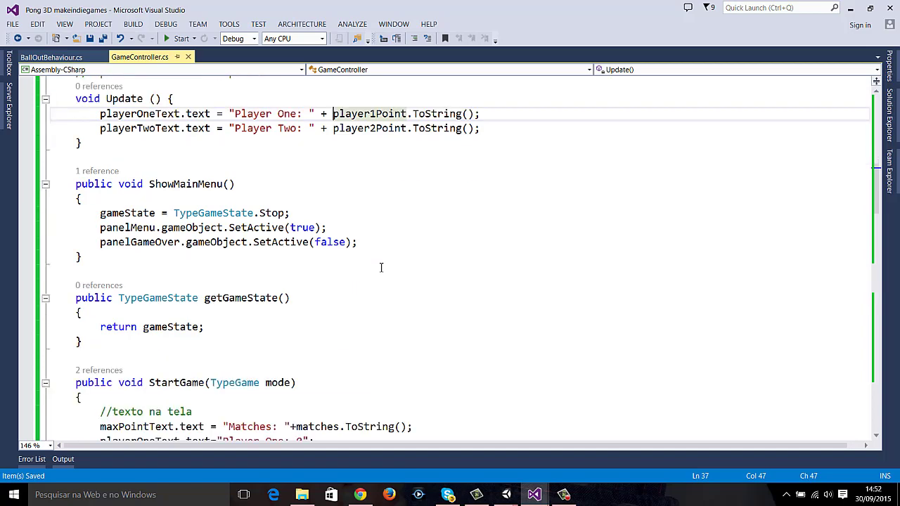
scroll(380, 281, down, 2)
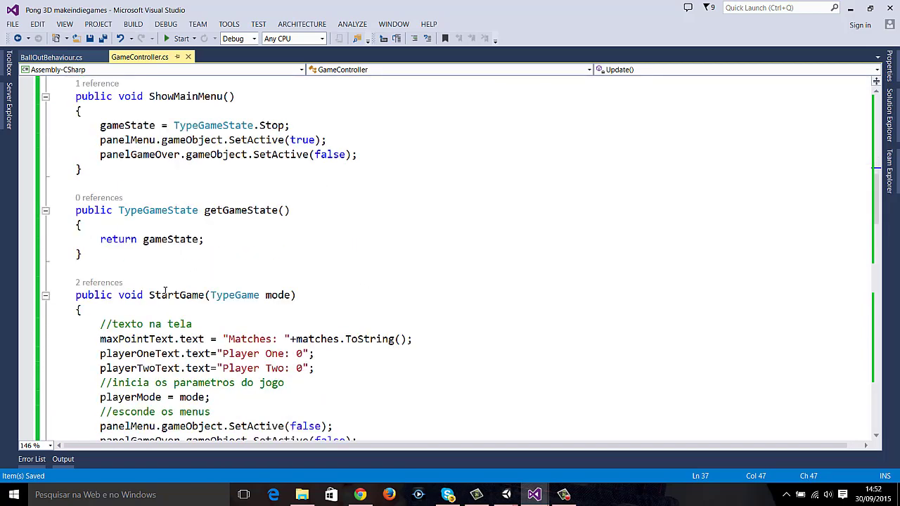
drag(99, 354, 349, 371)
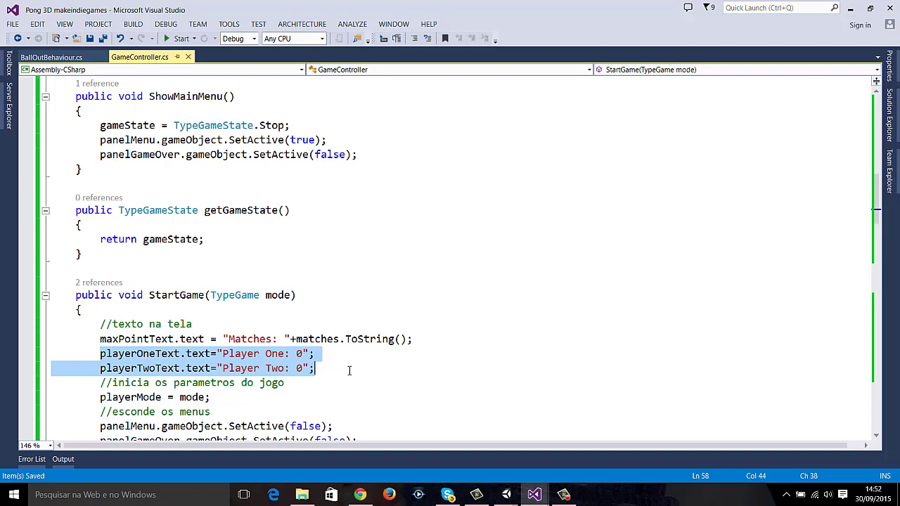
scroll(330, 331, up, 1)
scroll(302, 281, up, 1)
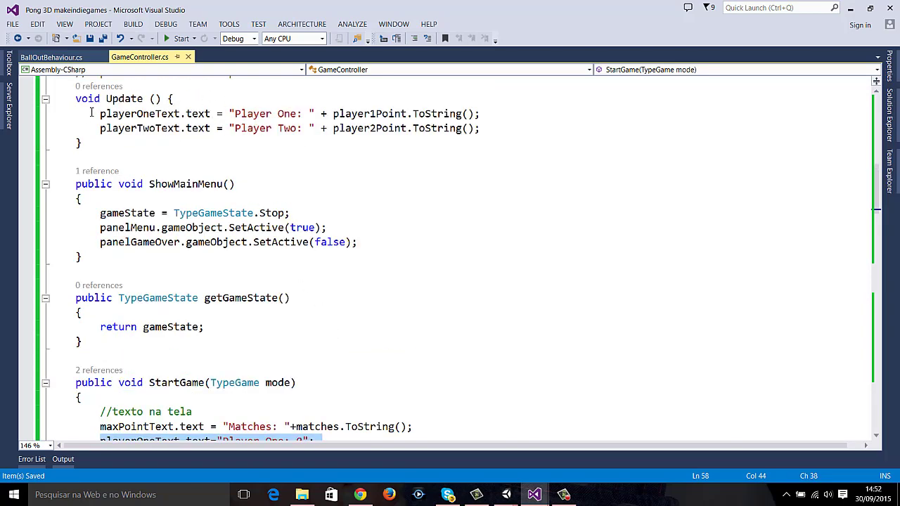
drag(90, 112, 522, 135)
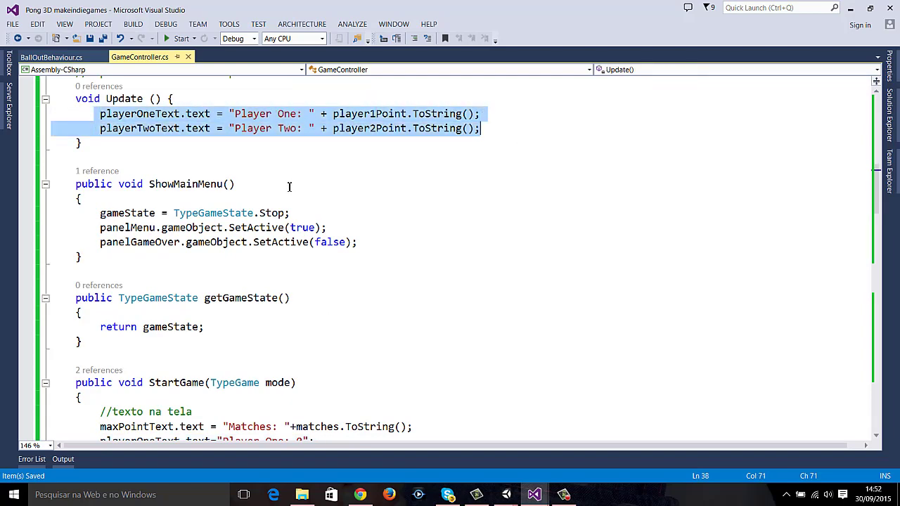
scroll(289, 223, down, 4)
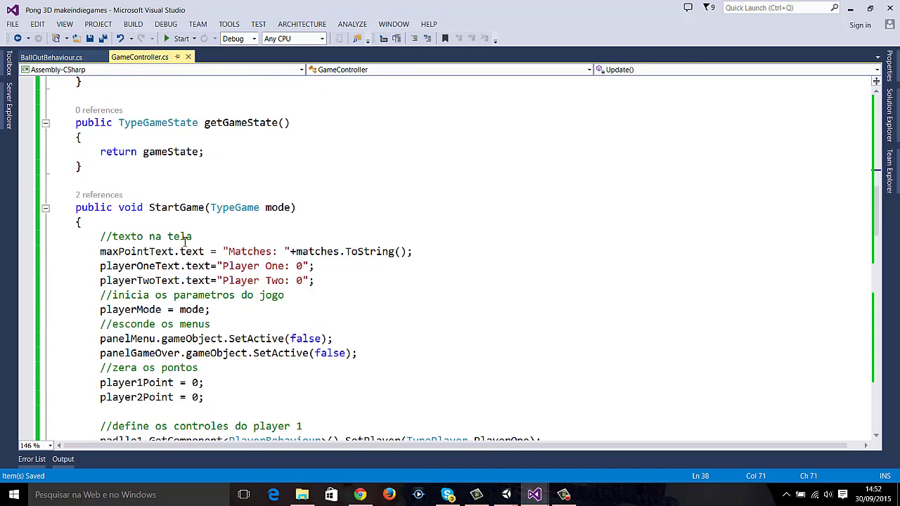
drag(98, 251, 425, 252)
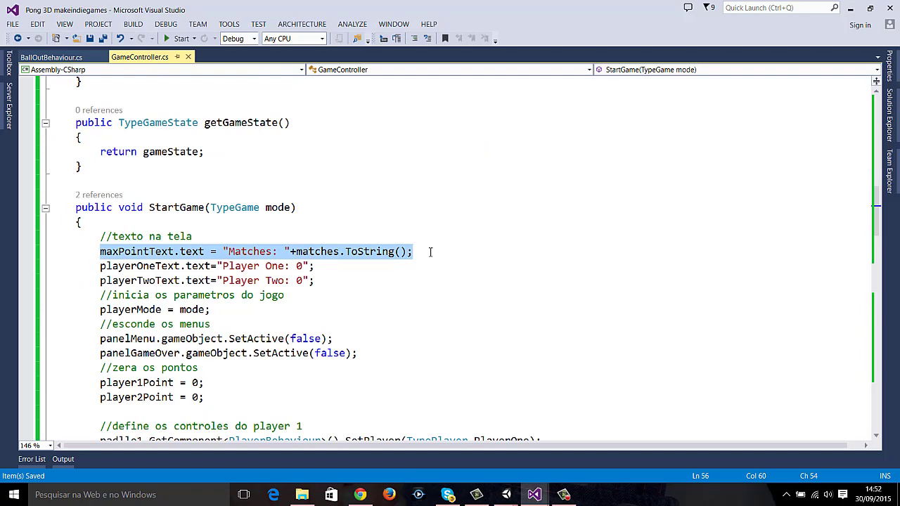
- Paste the Matches text line at the top of Update() and save GameController.cs
scroll(366, 213, up, 5)
click(208, 142)
key(Return)
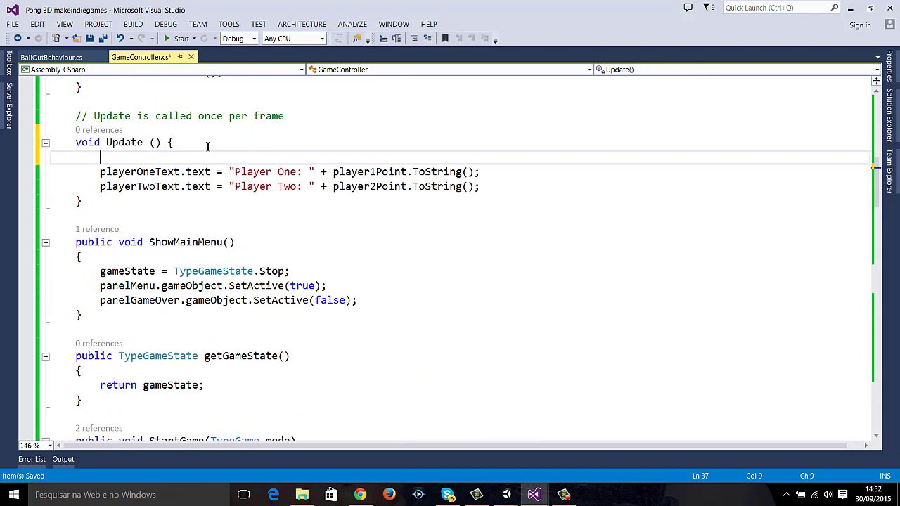
key(ctrl+v)
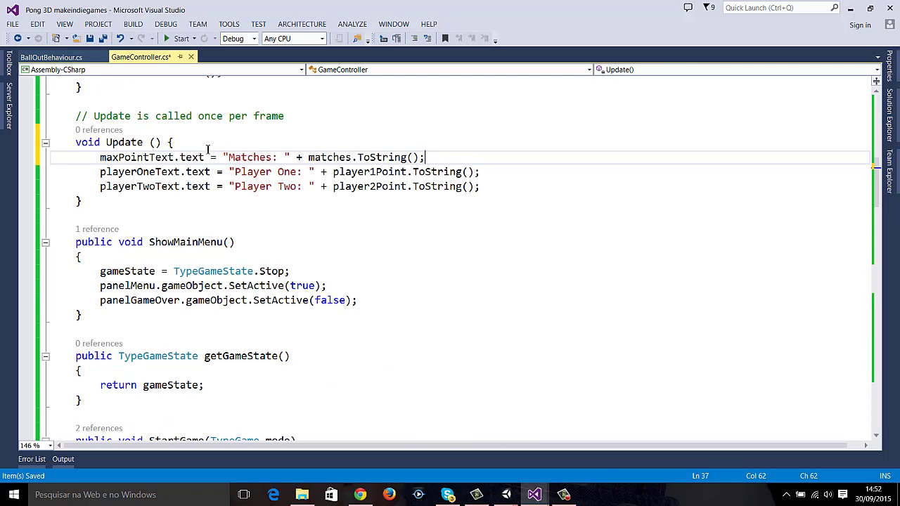
key(ctrl+s)
scroll(210, 154, down, 6)
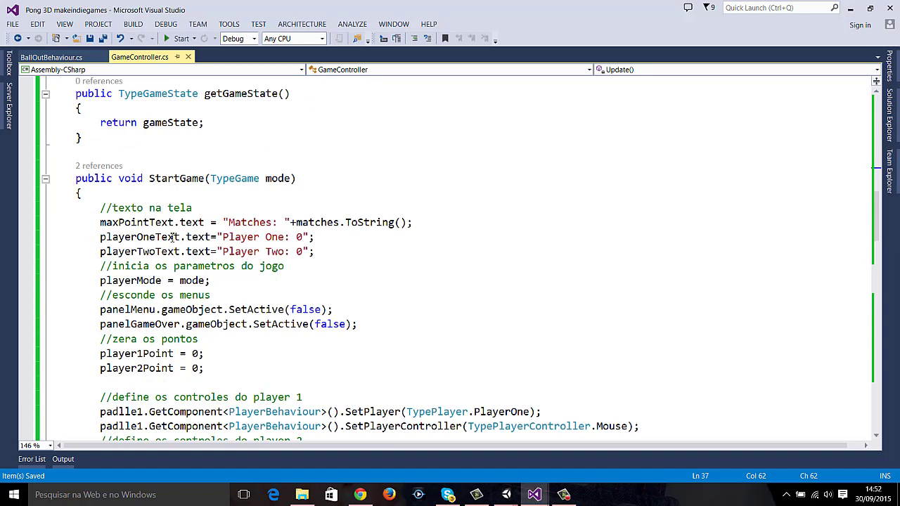
drag(75, 354, 204, 368)
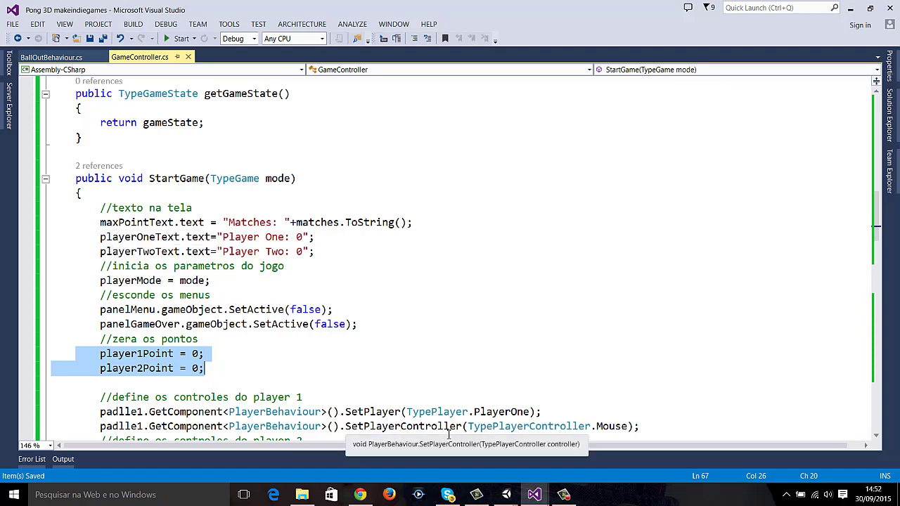
- Enter Play mode in Unity and start a Player Vs CPU match
mouse_move(504, 493)
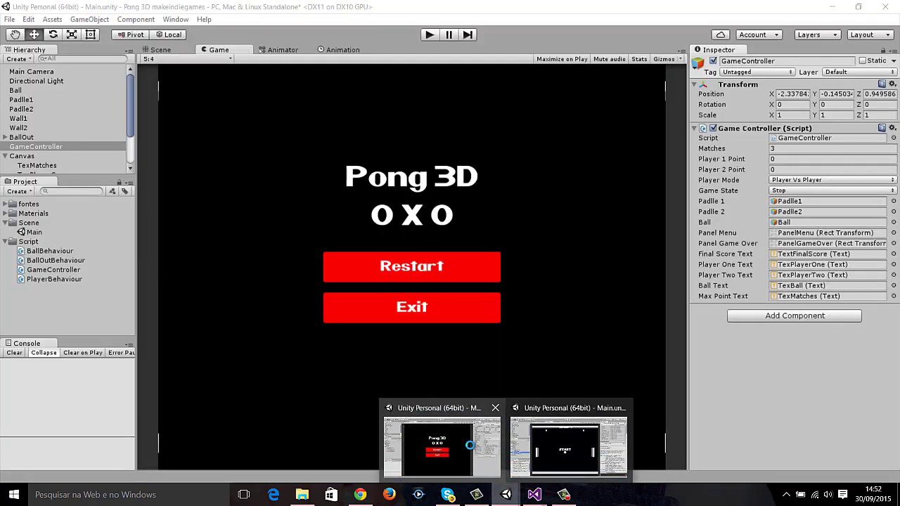
click(471, 448)
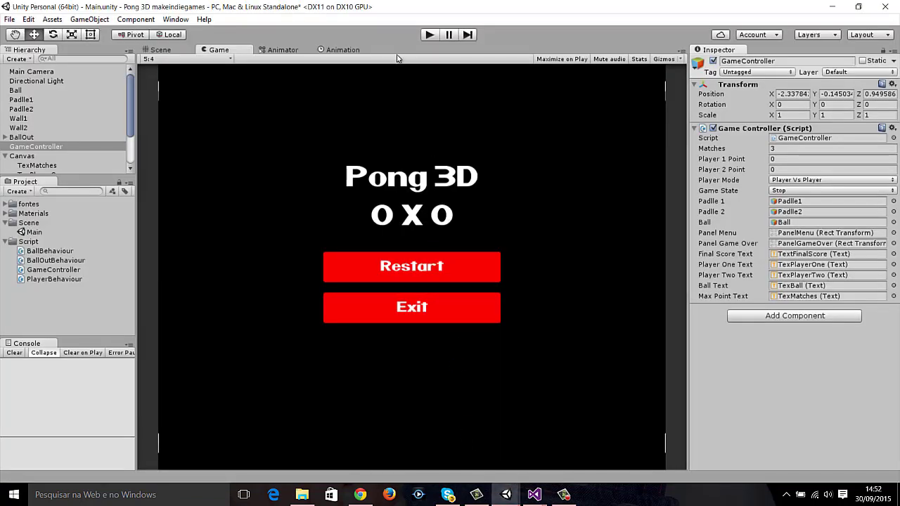
click(433, 37)
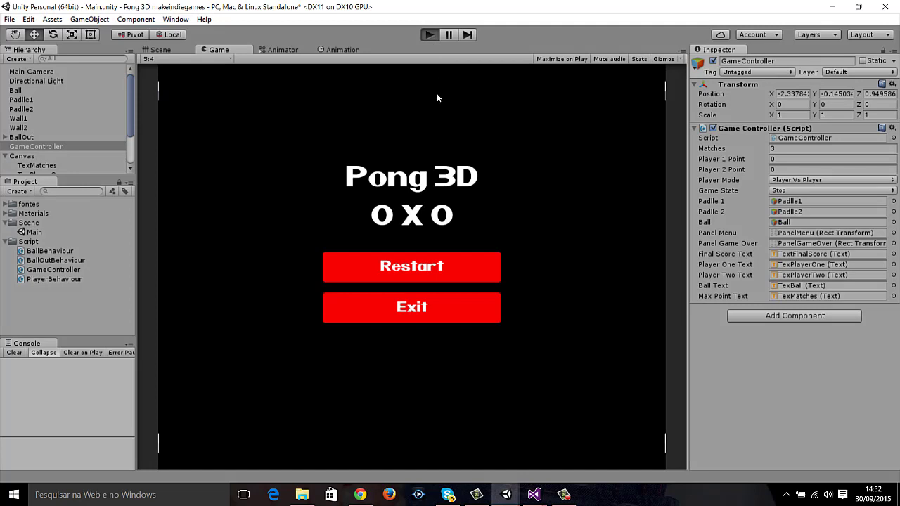
click(398, 220)
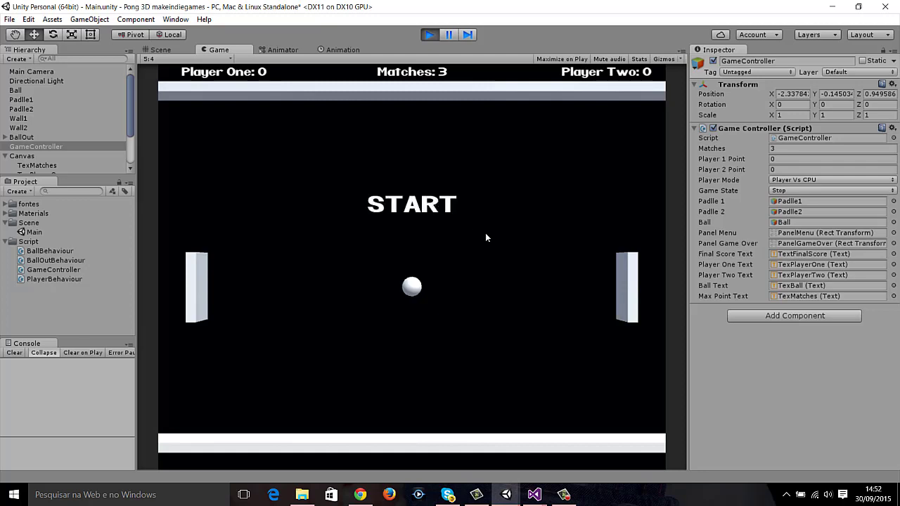
- Steer the left paddle until a point scores, then stop play and show the Scene view
key(Up)
key(Down)
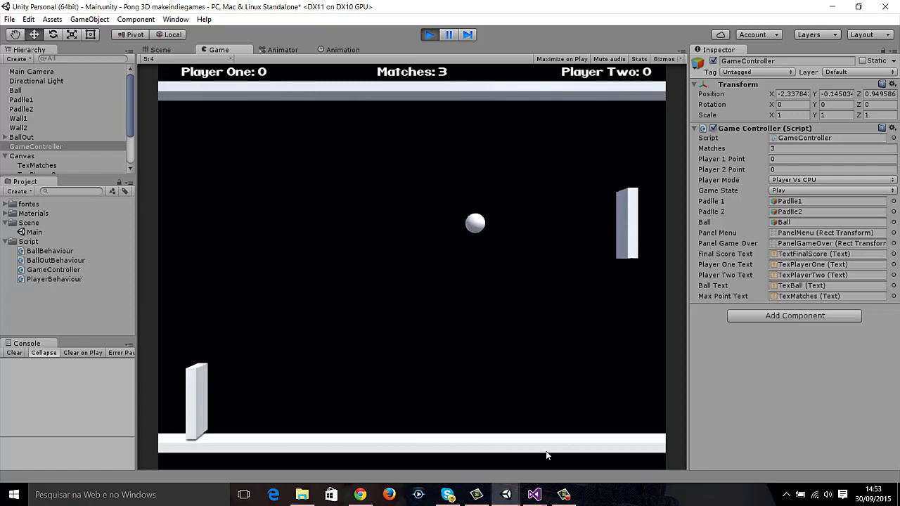
click(562, 496)
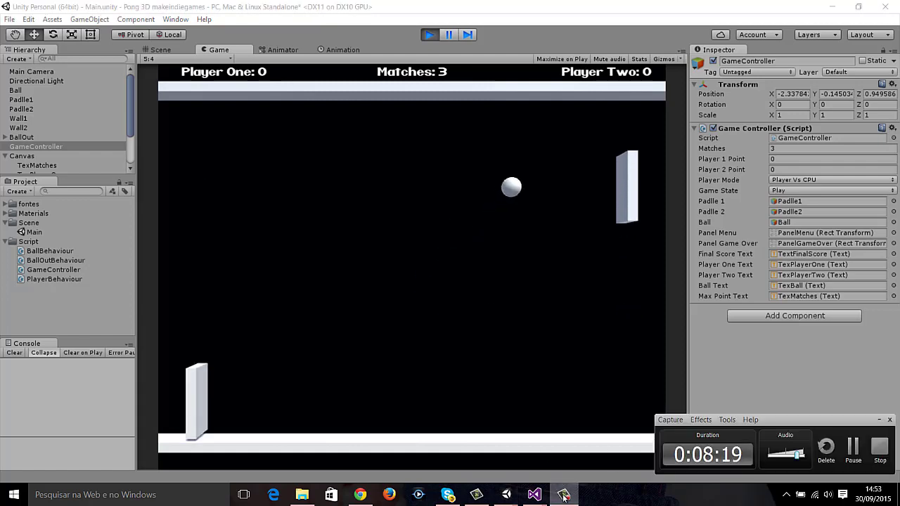
click(563, 496)
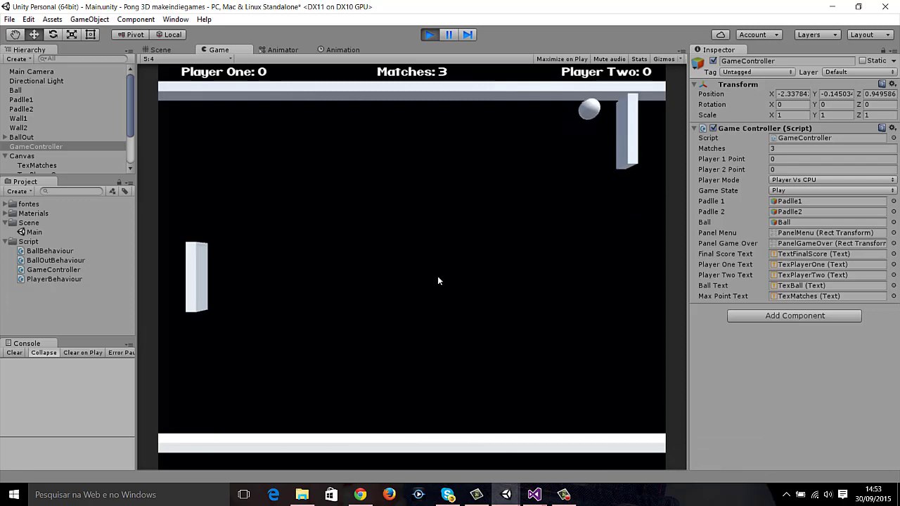
key(Up)
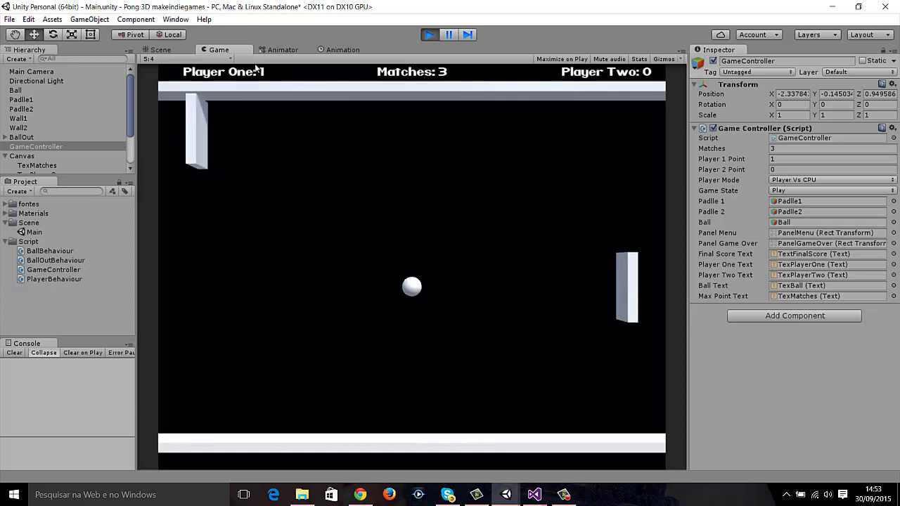
click(432, 34)
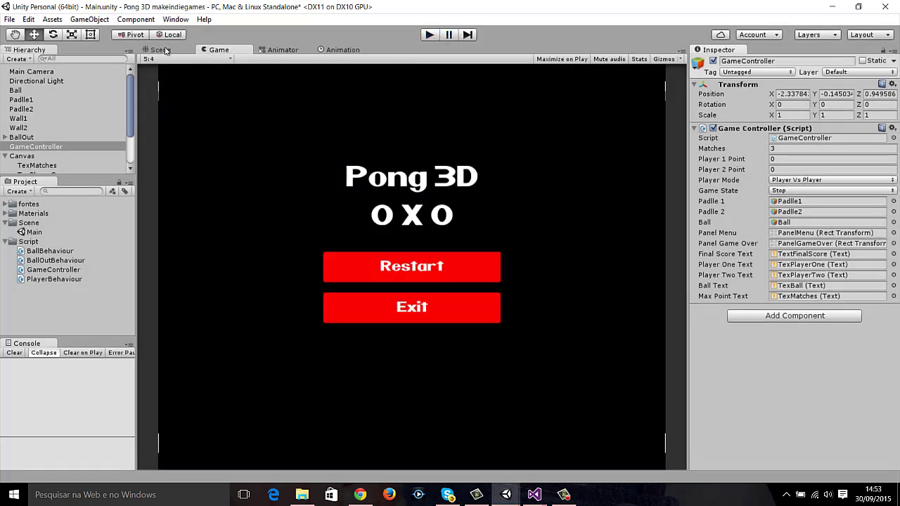
click(160, 49)
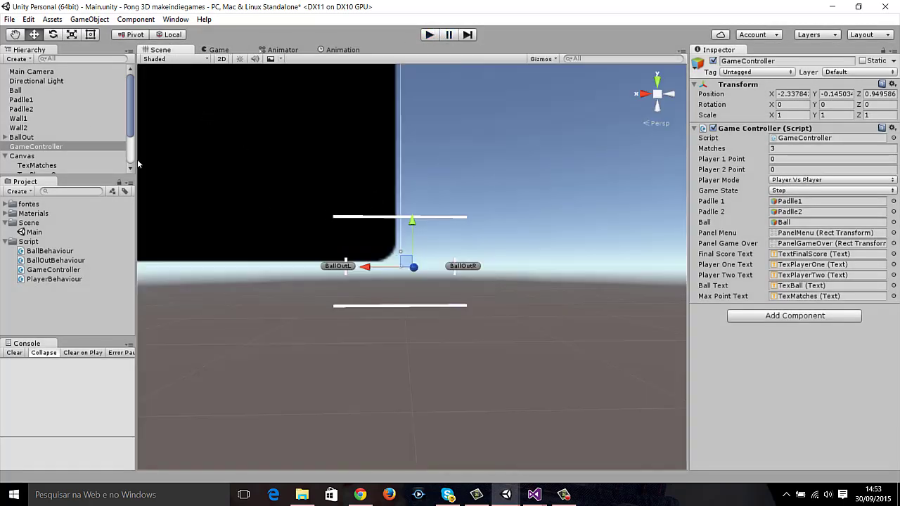
click(31, 71)
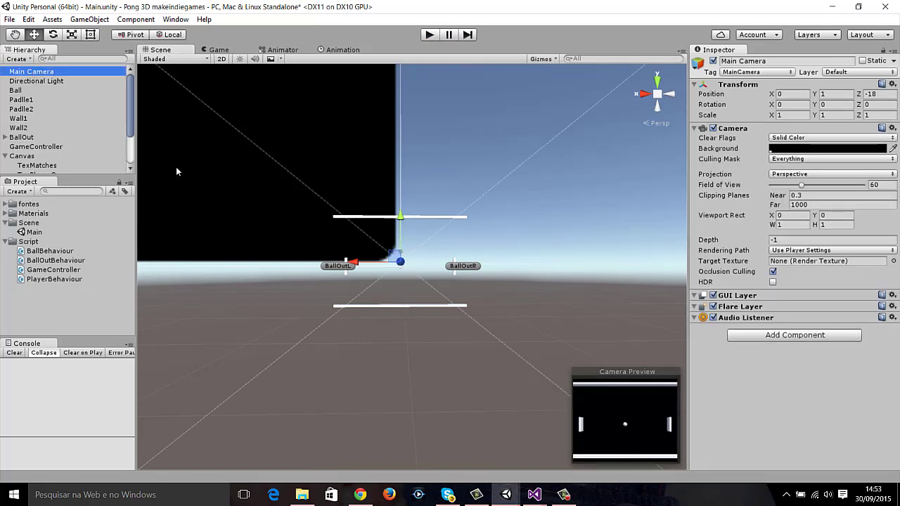
middle_drag(257, 226, 347, 226)
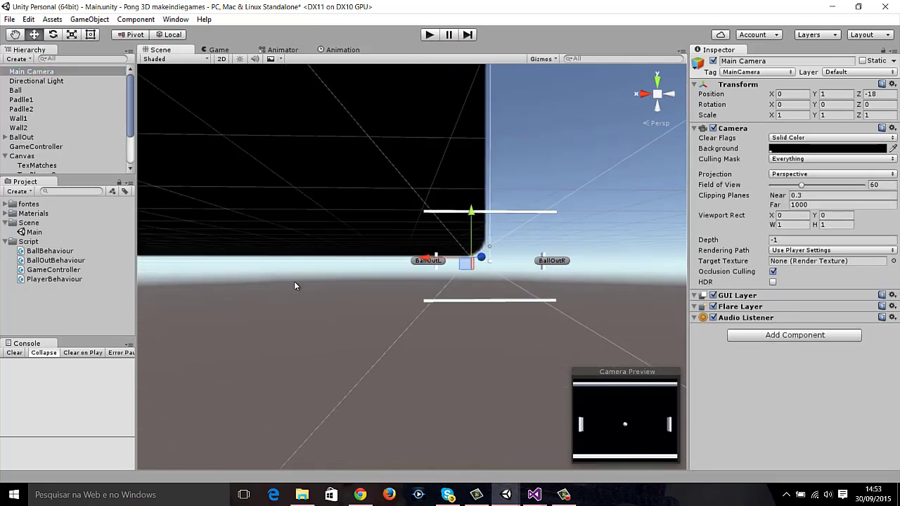
click(15, 34)
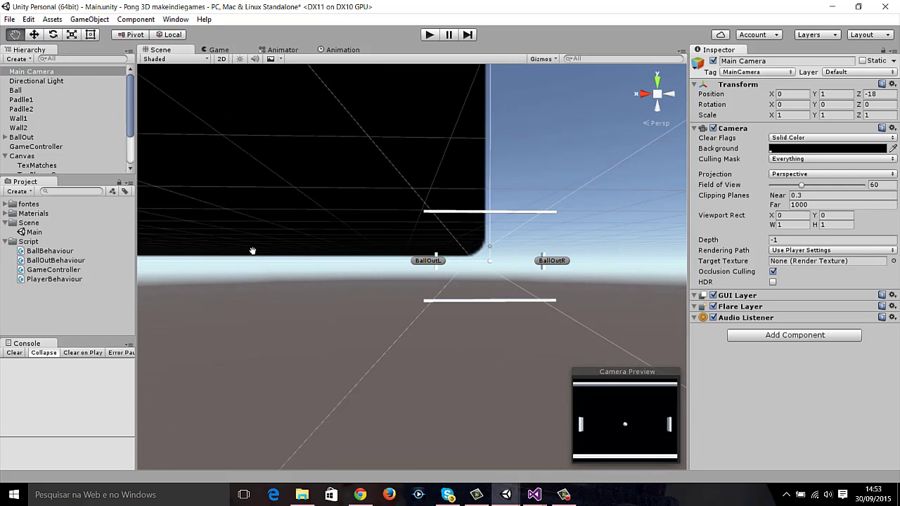
alt+drag(327, 305, 360, 295)
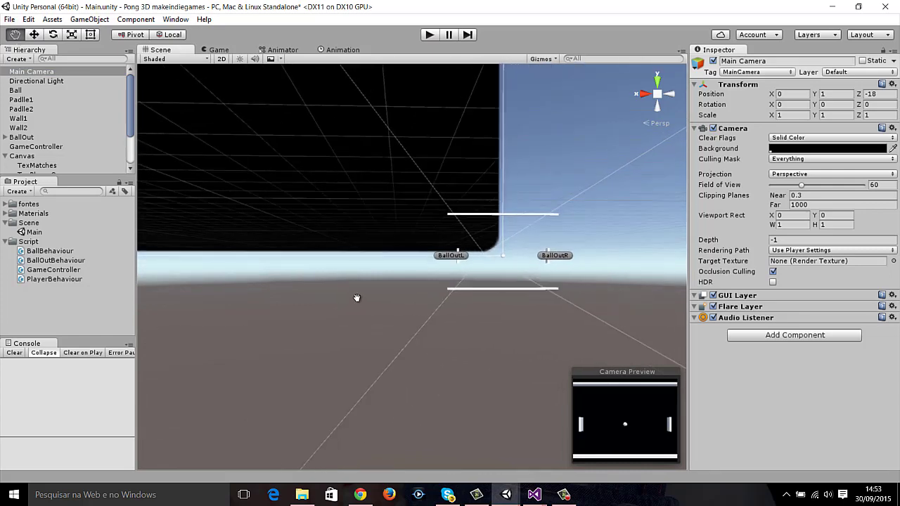
mouse_move(360, 295)
alt+mouse_down()
mouse_move(365, 288)
mouse_move(328, 298)
alt+mouse_up()
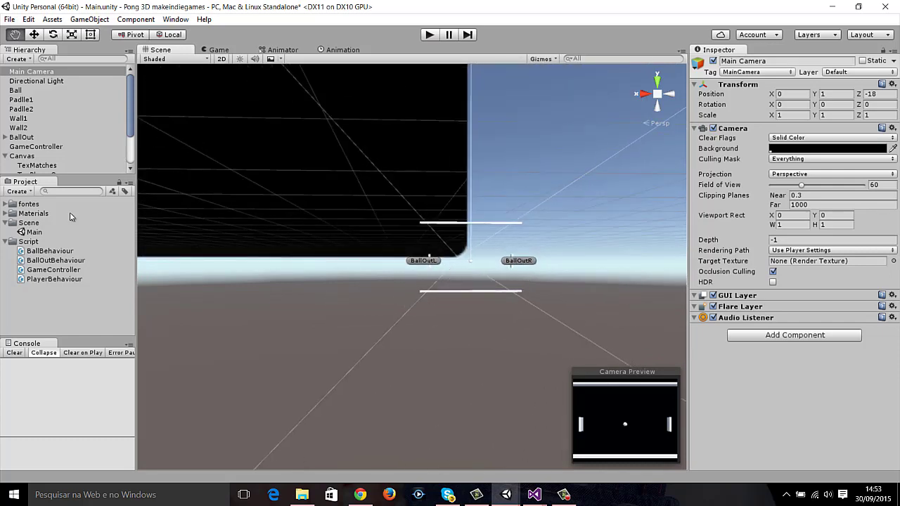
drag(129, 124, 130, 153)
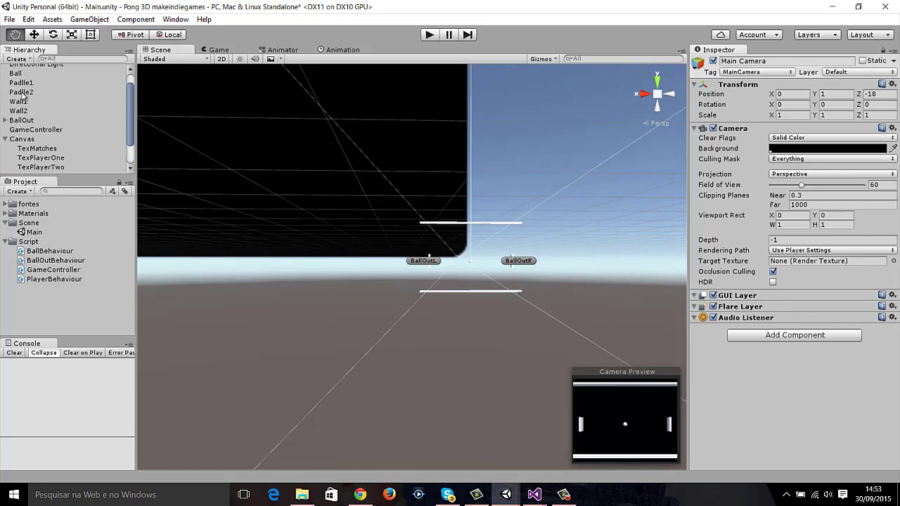
- Set the BallOutL trigger's Point To to Player One
scroll(22, 94, up, 2)
scroll(23, 102, down, 2)
click(5, 85)
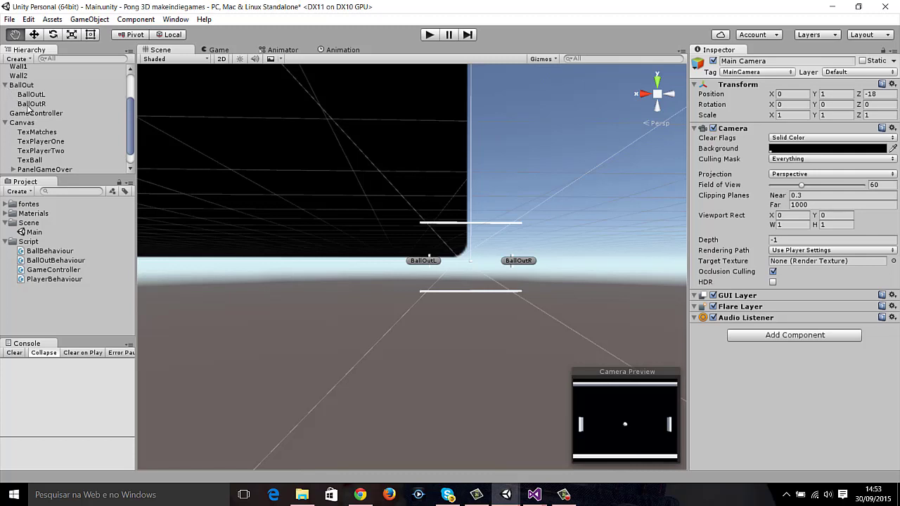
click(32, 95)
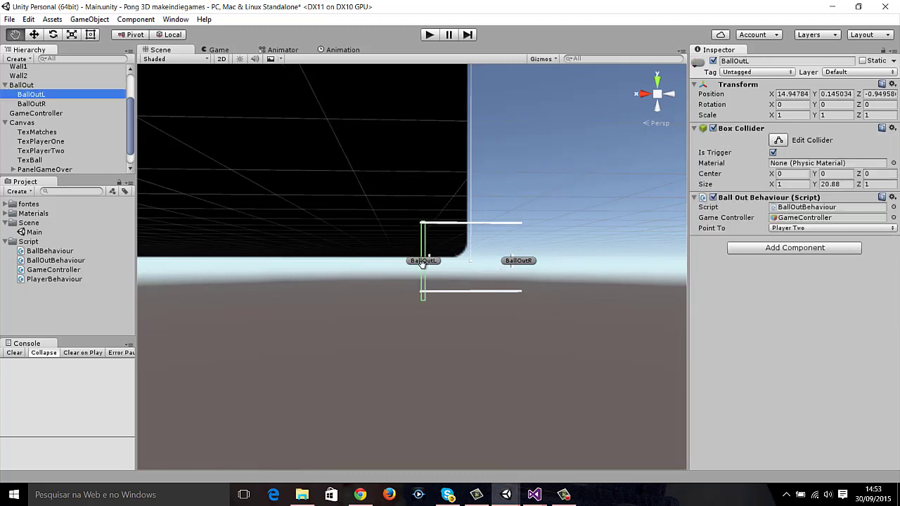
click(817, 229)
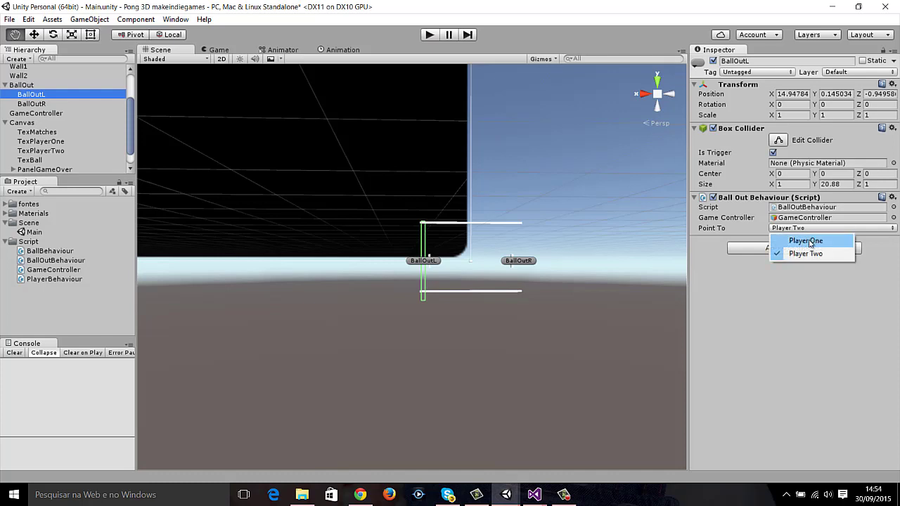
click(808, 241)
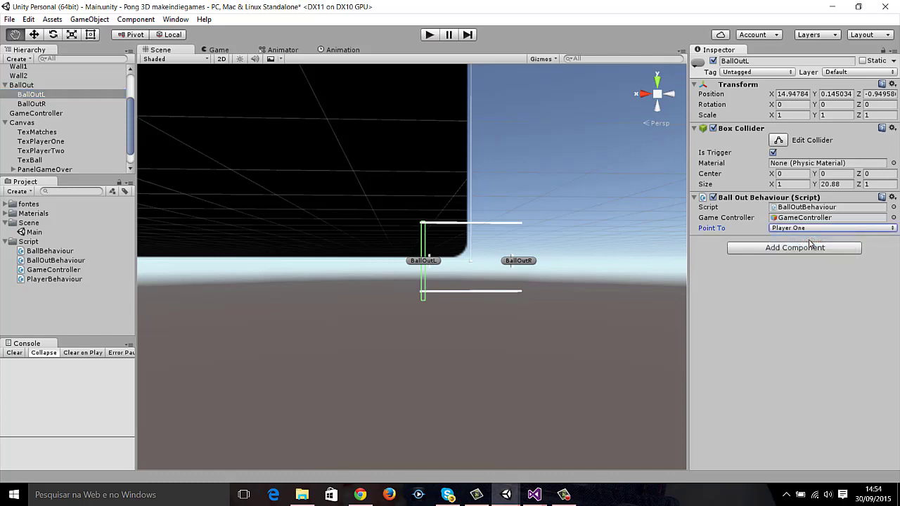
- Set BallOutR's Point To to Player Two and run the game
click(32, 104)
click(805, 228)
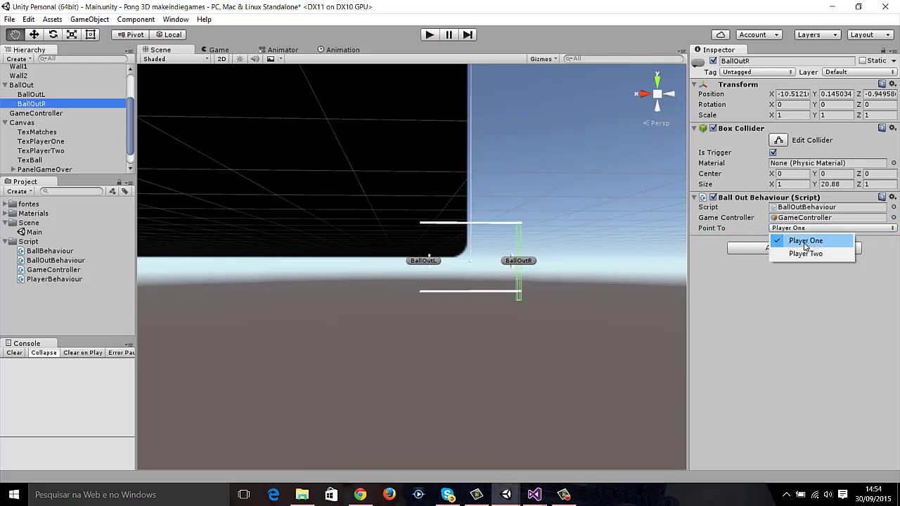
click(806, 253)
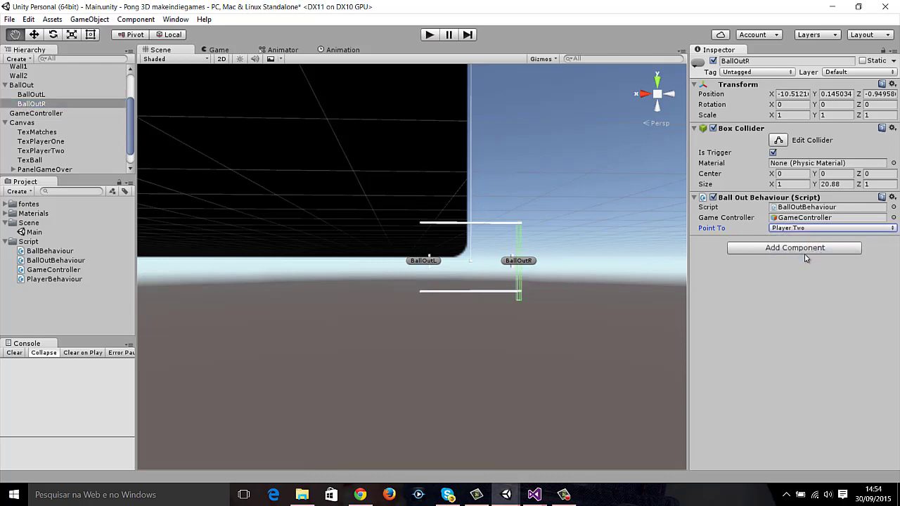
click(431, 37)
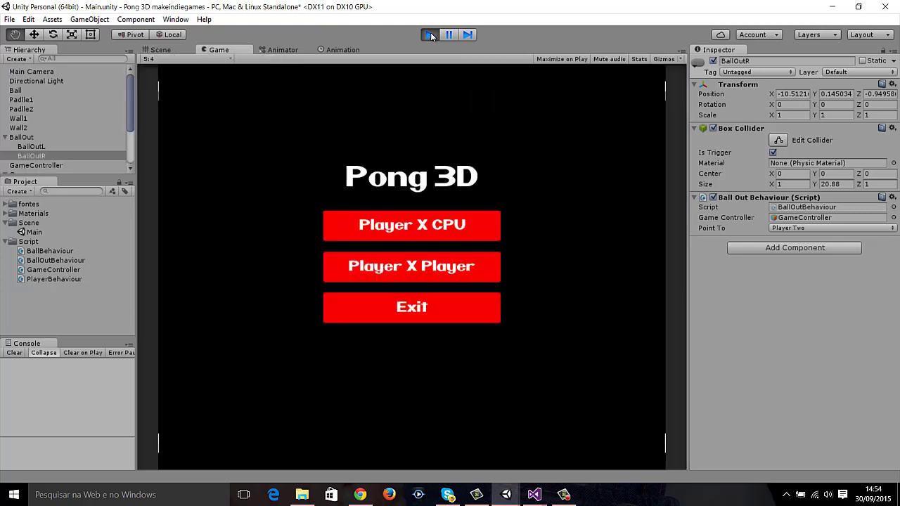
- Play a Player X CPU match, steering the paddle until the ball goes out, then stop play
click(395, 237)
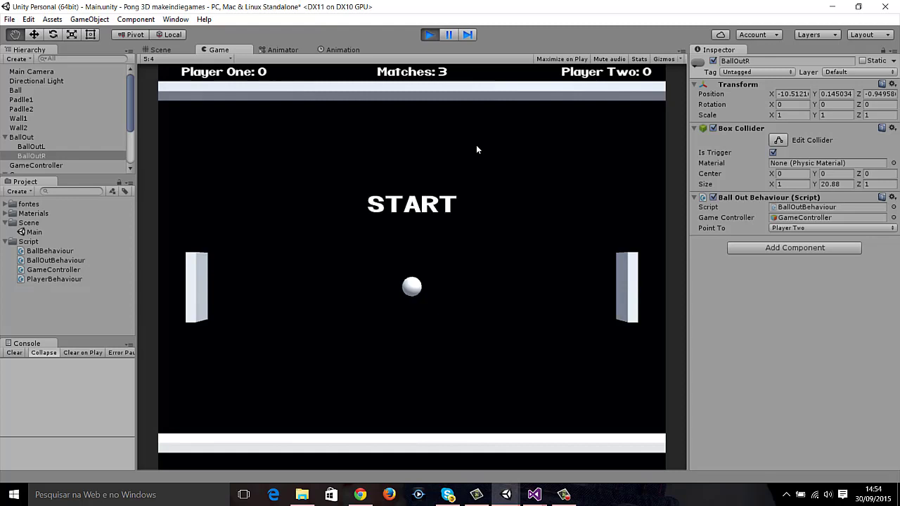
key(w)
key(Down)
key(Up)
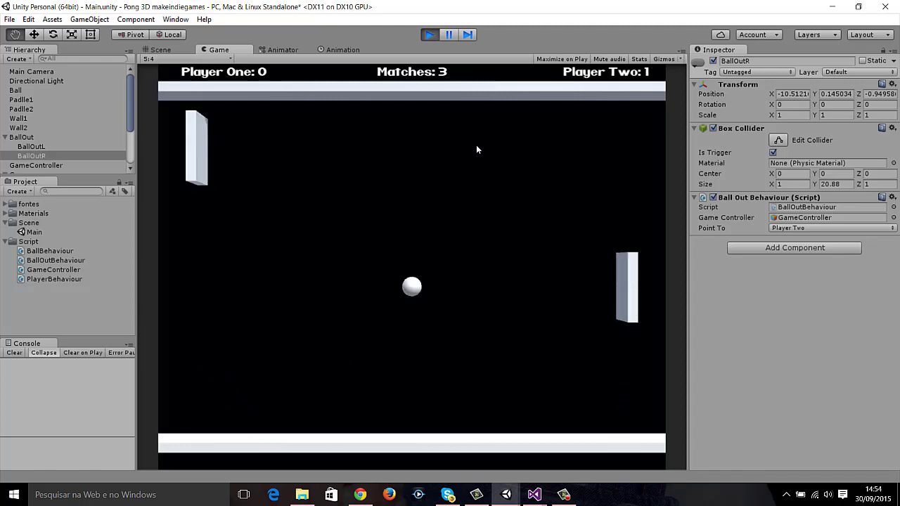
key(w)
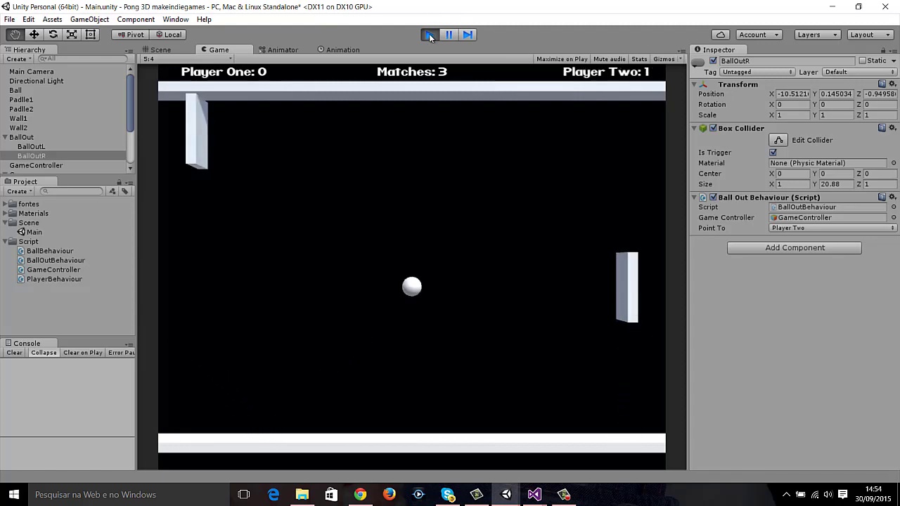
click(428, 34)
click(35, 73)
double_click(35, 72)
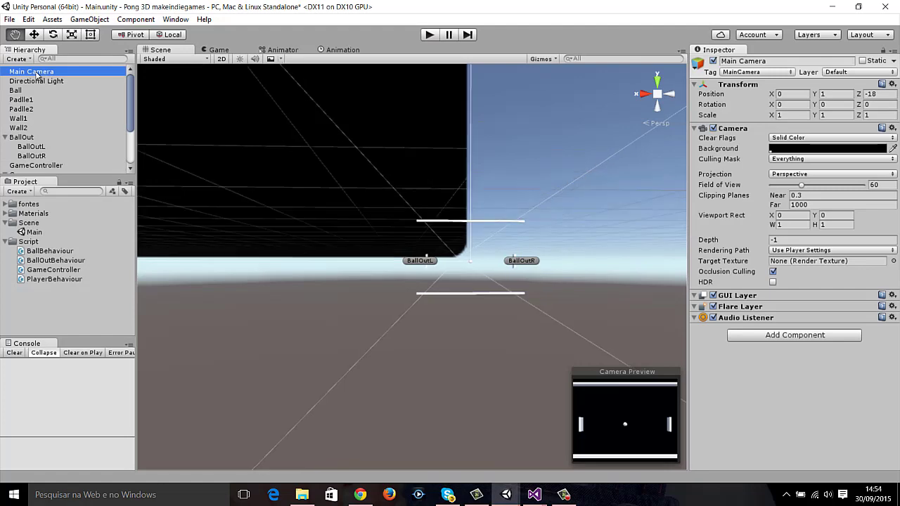
scroll(217, 157, down, 5)
scroll(216, 157, down, 2)
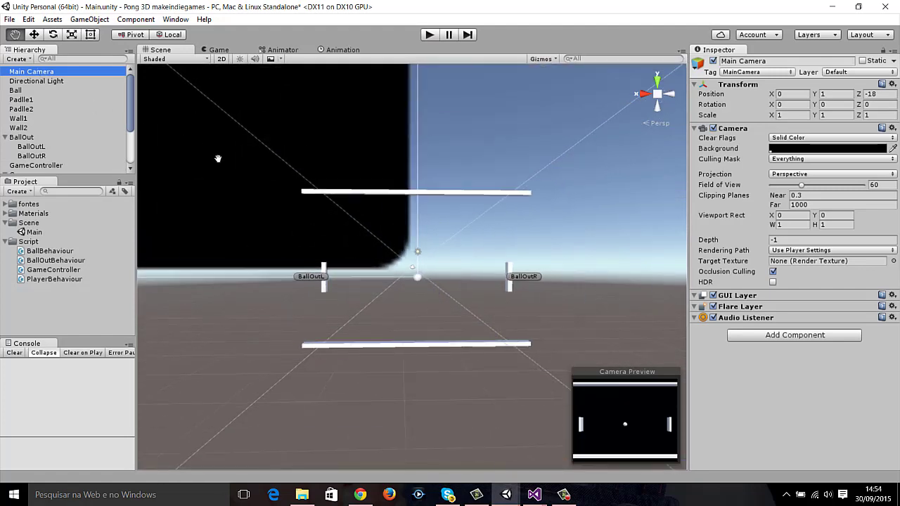
mouse_move(437, 246)
mouse_down()
mouse_move(414, 229)
mouse_move(457, 232)
mouse_up()
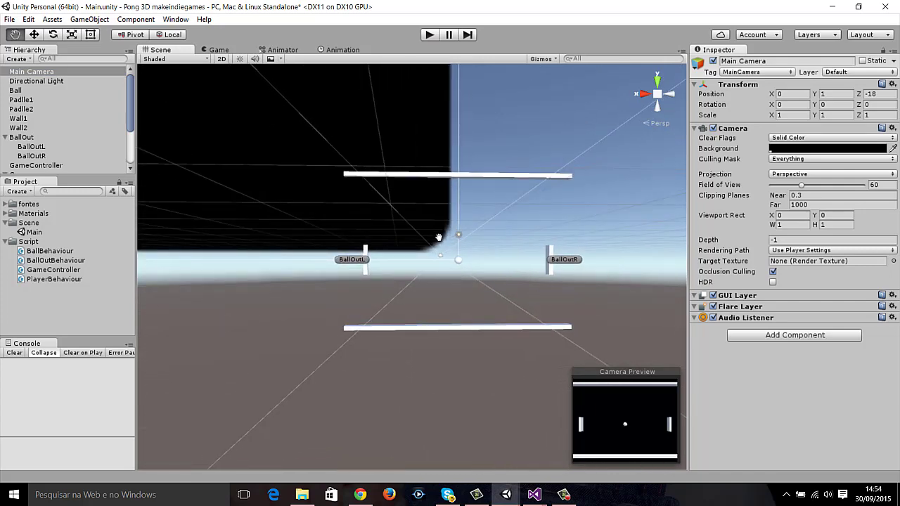
mouse_move(444, 234)
right_down()
mouse_move(422, 251)
mouse_move(207, 246)
mouse_move(409, 278)
mouse_move(435, 272)
right_up()
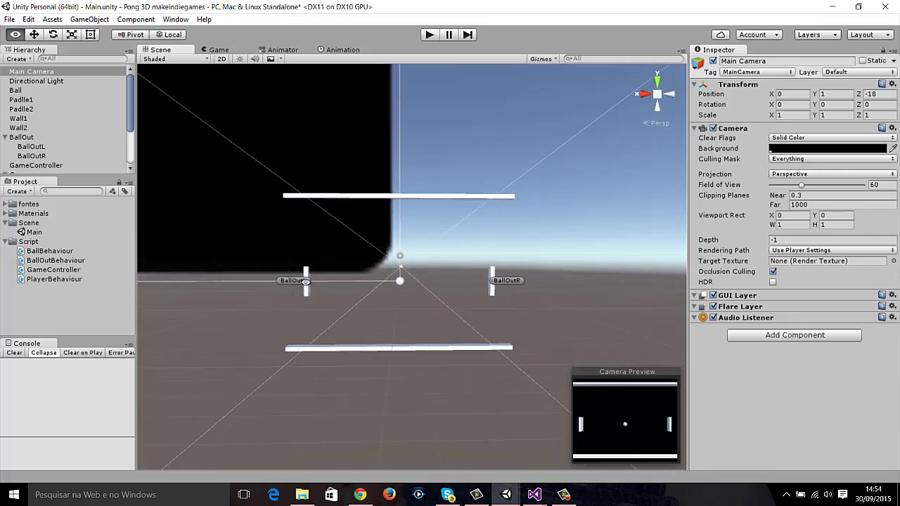
mouse_move(526, 285)
right_down()
mouse_move(457, 293)
mouse_move(891, 263)
mouse_move(790, 282)
mouse_move(422, 267)
right_up()
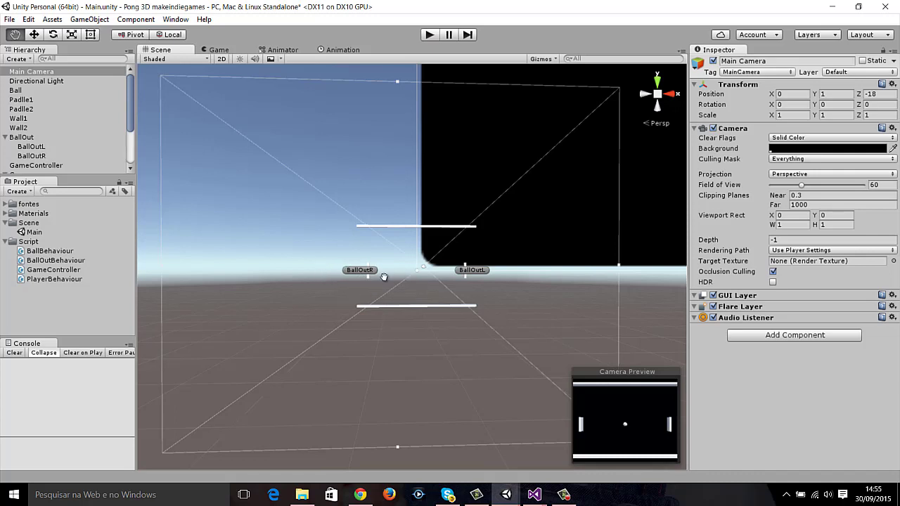
- Rename the BallOutL trigger to BallOutR
click(31, 147)
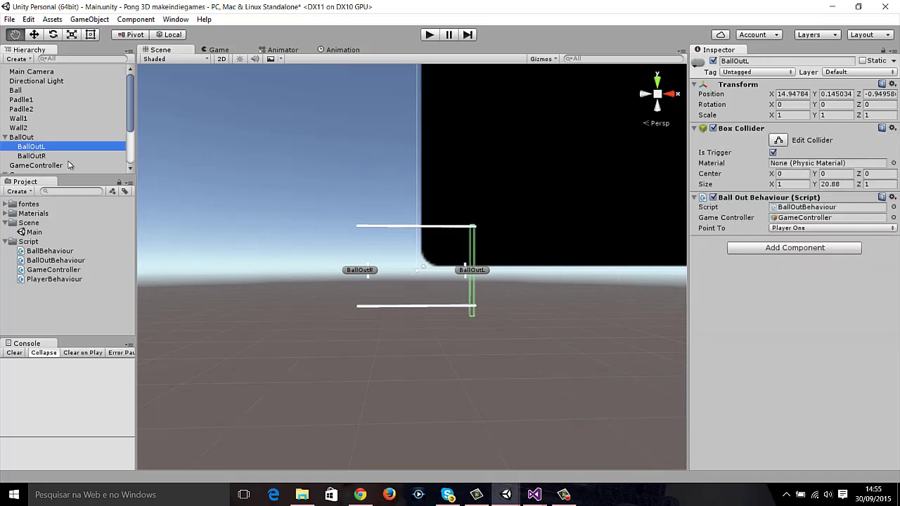
key(F2)
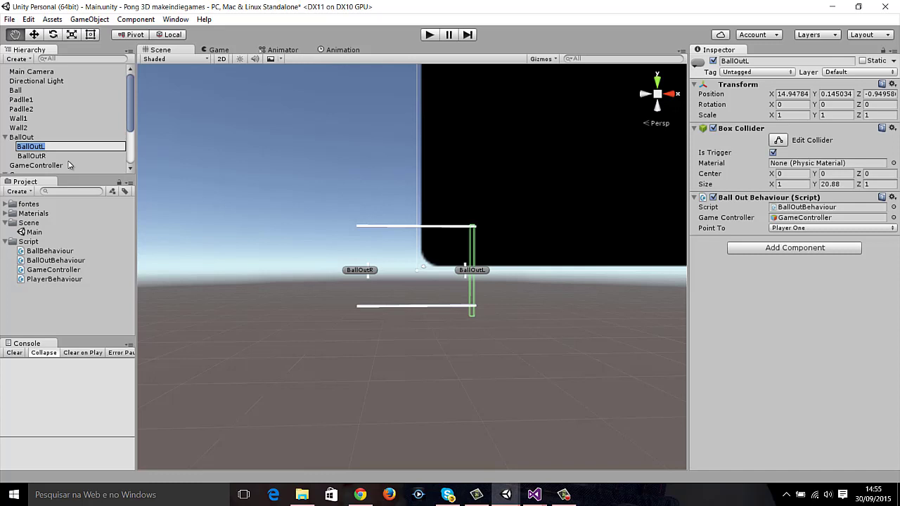
key(End)
key(Return)
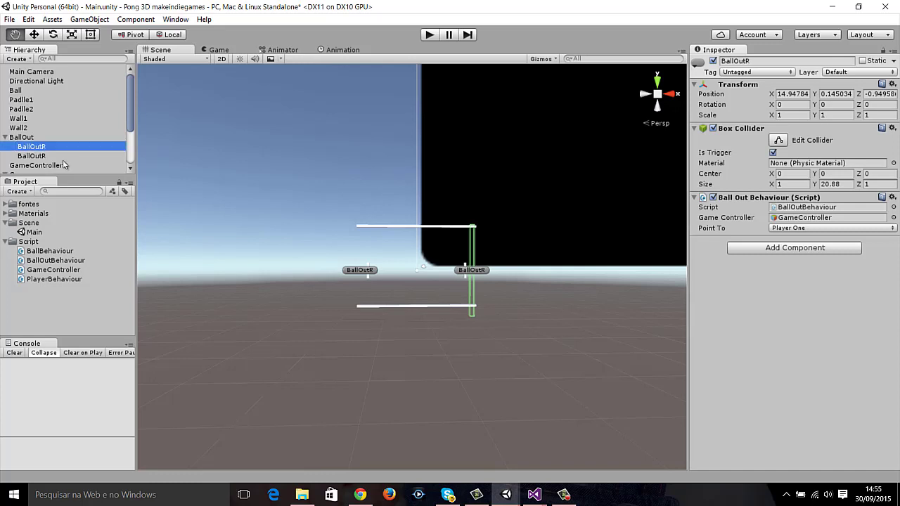
- Rename the other BallOutR trigger to BallOutL
click(49, 155)
key(F2)
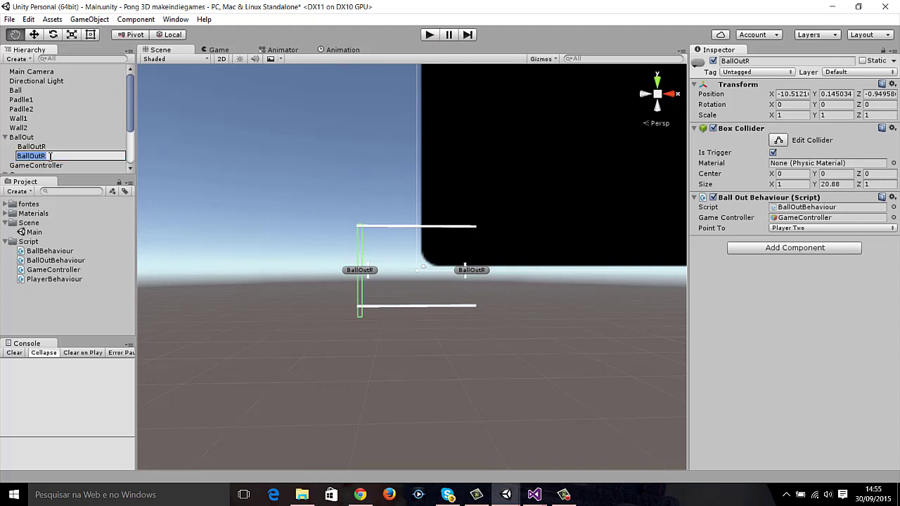
key(End)
key(Return)
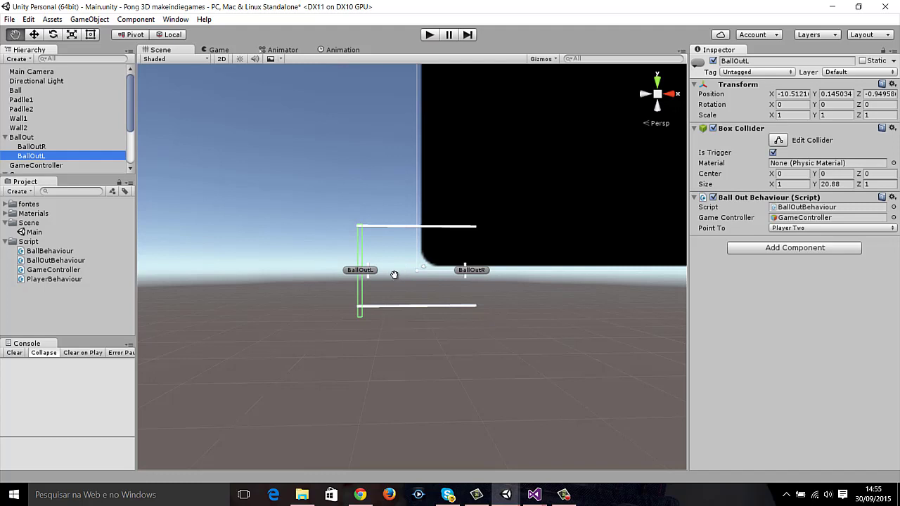
- Orbit around the Pong field, select Main Camera, and save the Main.unity scene with Ctrl+S
mouse_move(376, 267)
alt+mouse_down()
mouse_move(644, 271)
mouse_move(474, 239)
alt+mouse_up()
click(33, 72)
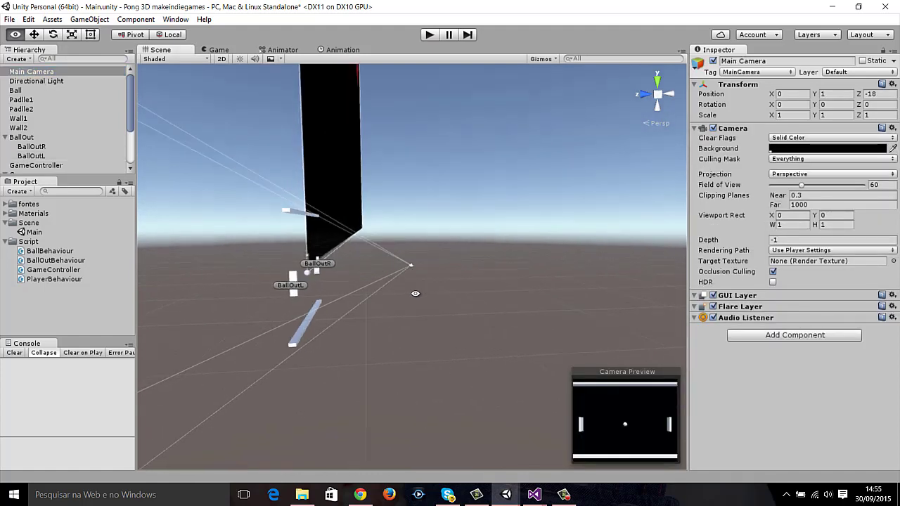
mouse_move(454, 288)
alt+mouse_down()
mouse_move(643, 272)
mouse_move(587, 226)
alt+mouse_up()
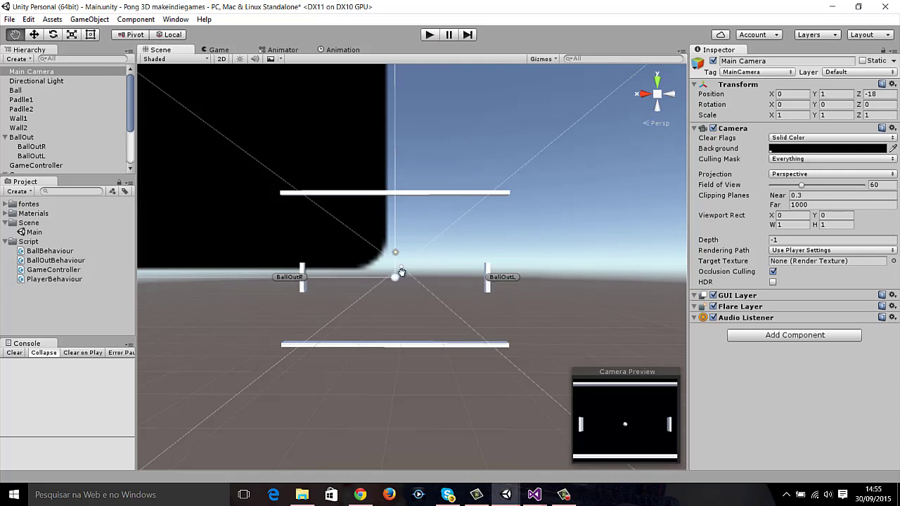
key(alt)
mouse_move(548, 279)
alt+mouse_down()
mouse_move(194, 297)
mouse_move(450, 288)
alt+mouse_up()
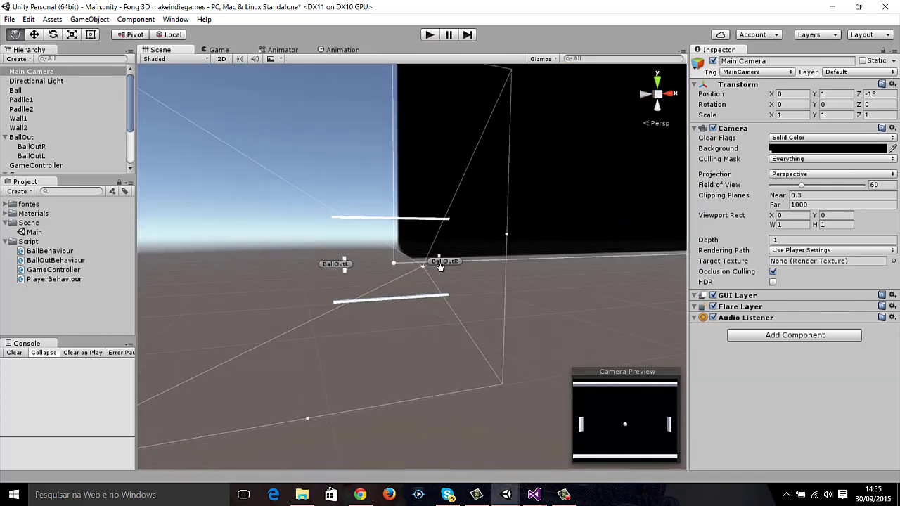
alt+drag(414, 289, 353, 279)
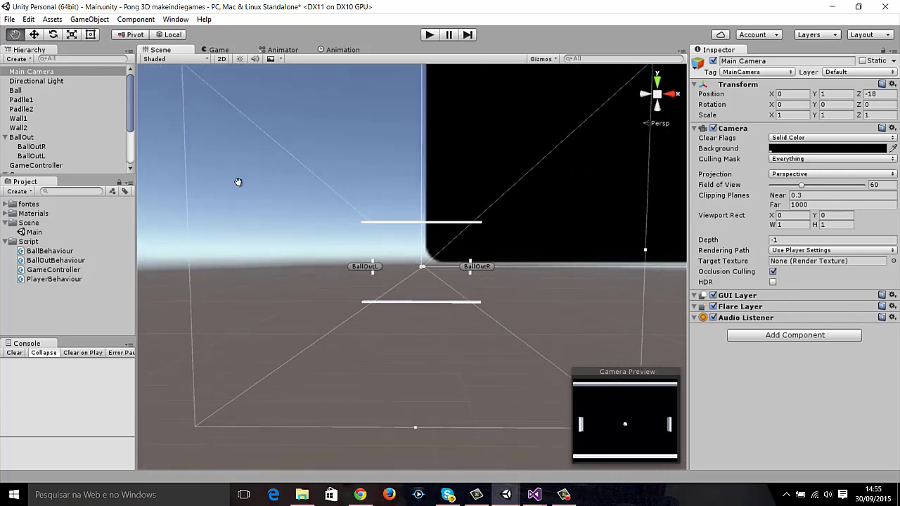
key(ctrl+s)
- Bring Visual Studio forward and show BallOutBehaviour.cs at its IncrementPoints(pointTo) call
mouse_move(533, 494)
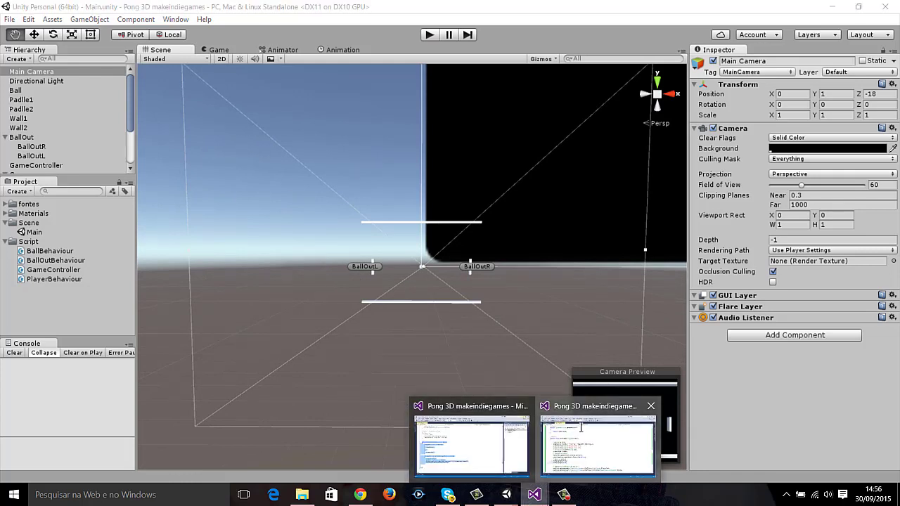
click(526, 448)
click(368, 278)
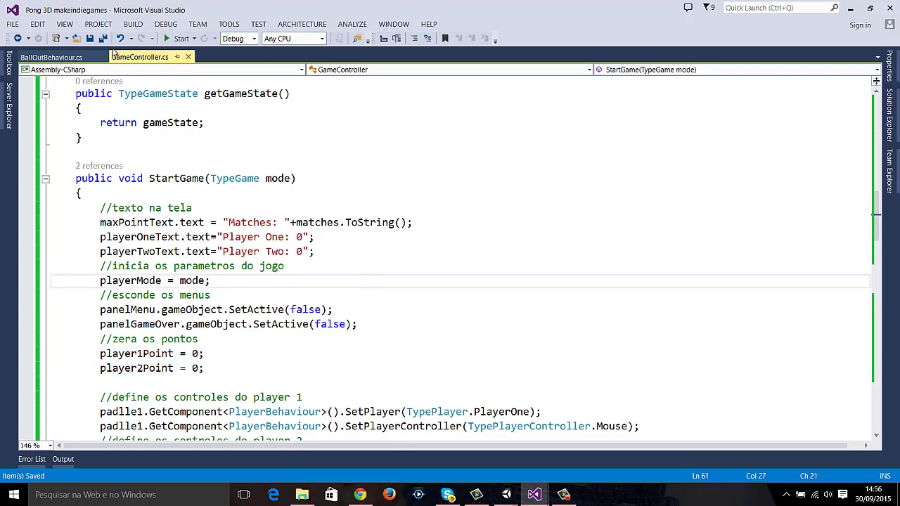
click(53, 56)
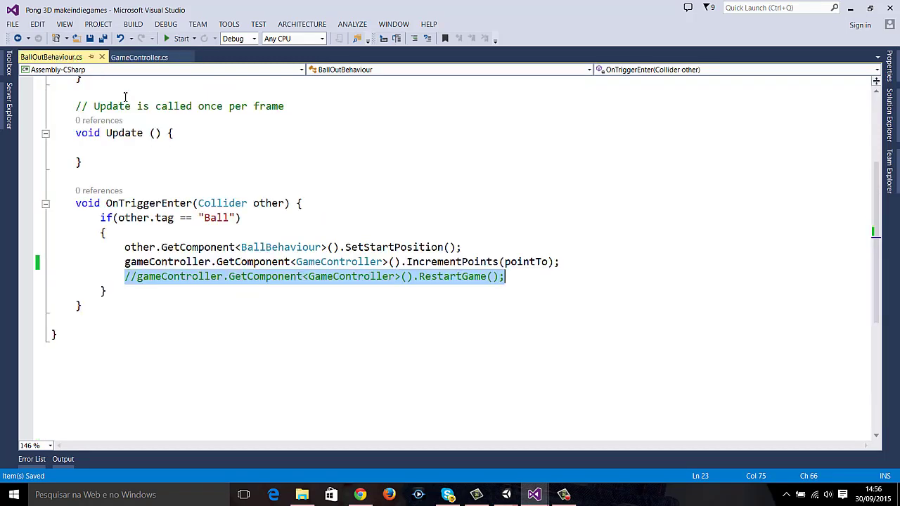
click(191, 286)
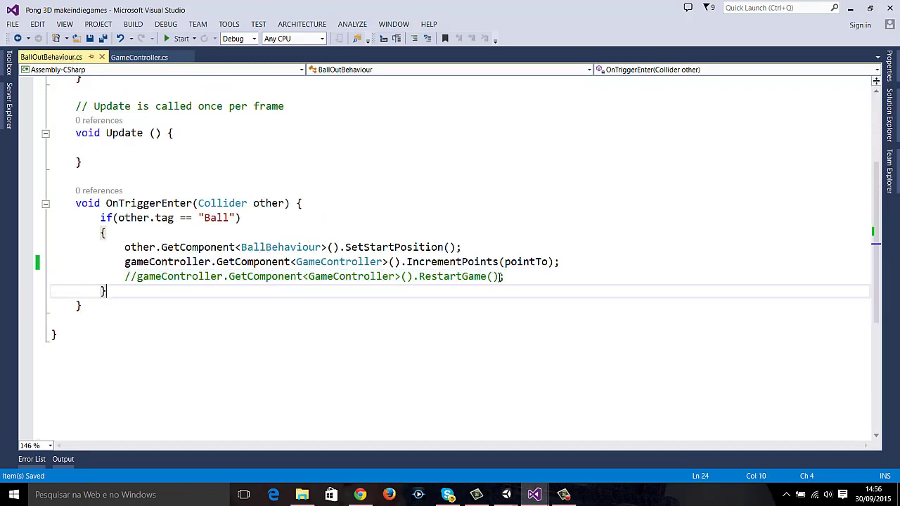
mouse_move(411, 263)
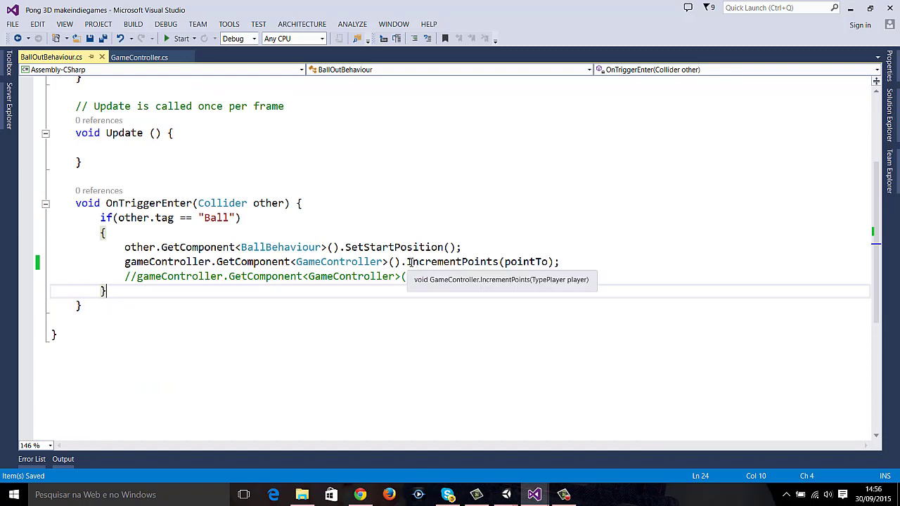
drag(407, 262, 600, 267)
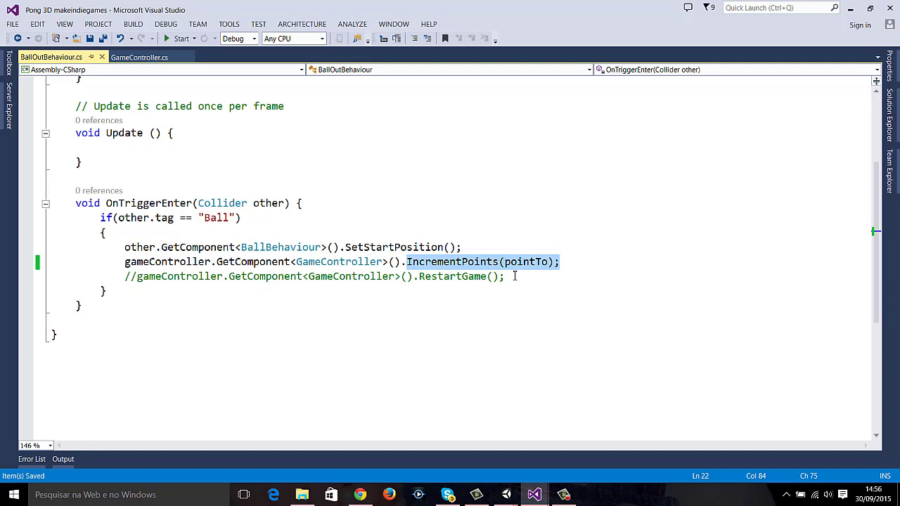
- Highlight the commented-out RestartGame line, then return to GameController.cs
click(516, 276)
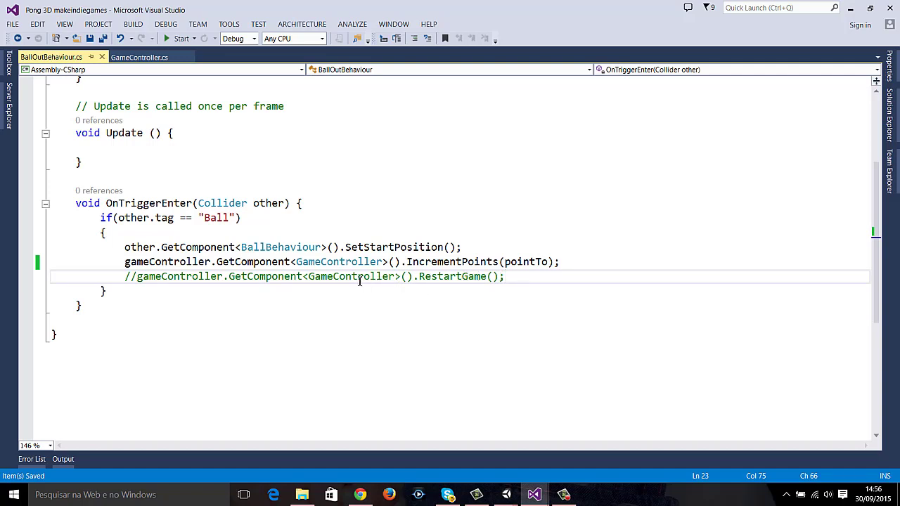
drag(126, 276, 515, 279)
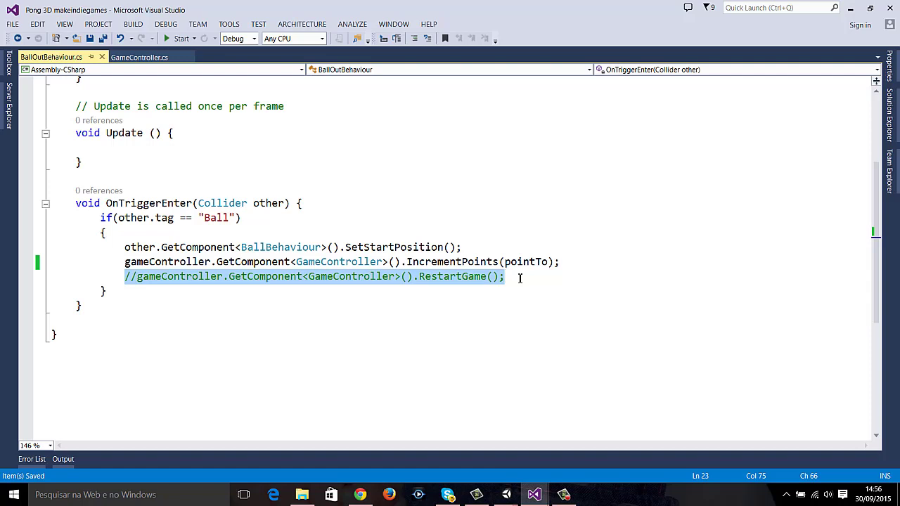
click(519, 277)
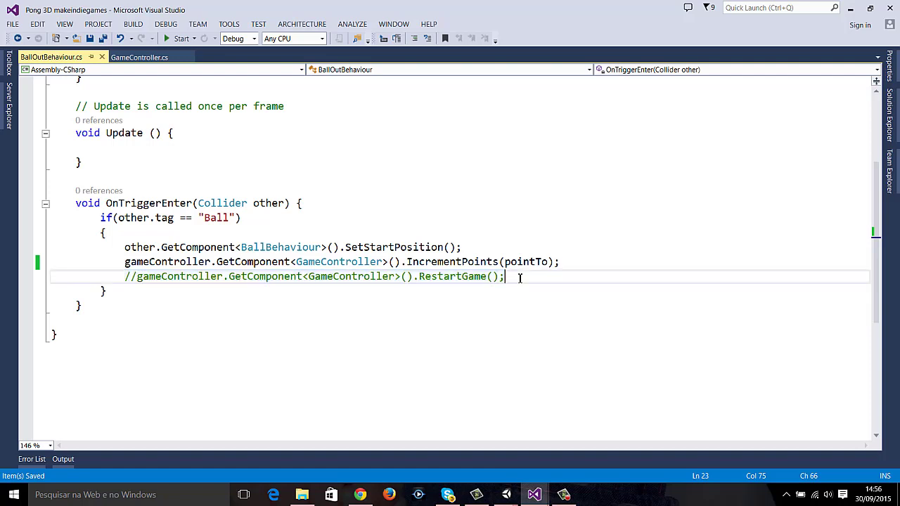
drag(518, 277, 125, 280)
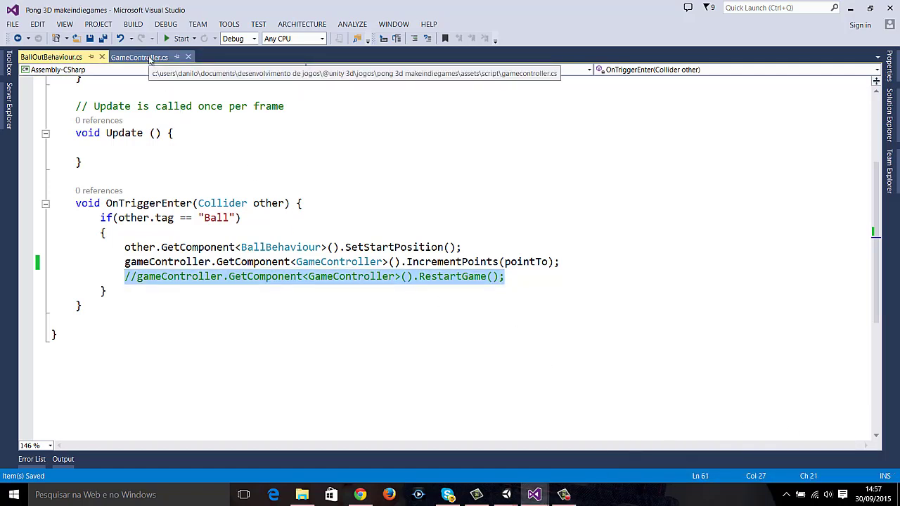
click(139, 56)
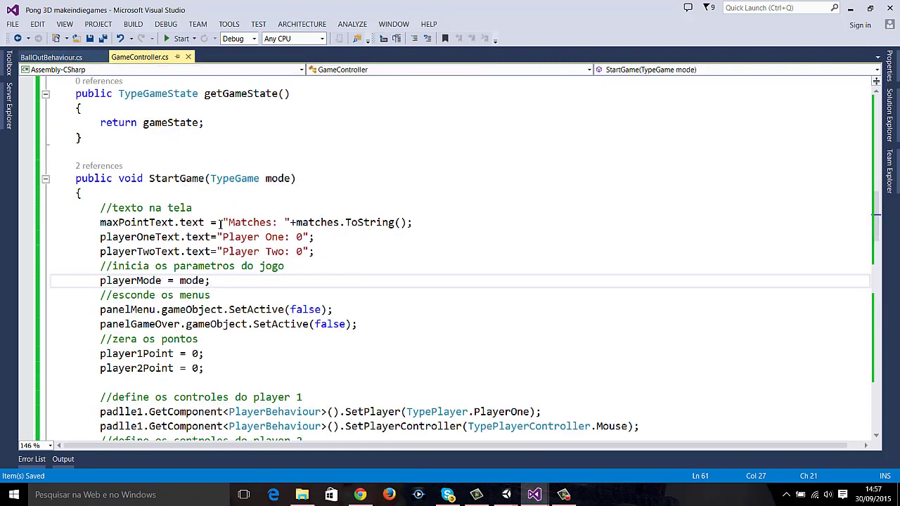
- Paste the RestartGame method into GameController.cs below IncrementPoints
scroll(222, 224, down, 8)
scroll(221, 227, down, 8)
scroll(255, 175, down, 2)
scroll(222, 246, down, 4)
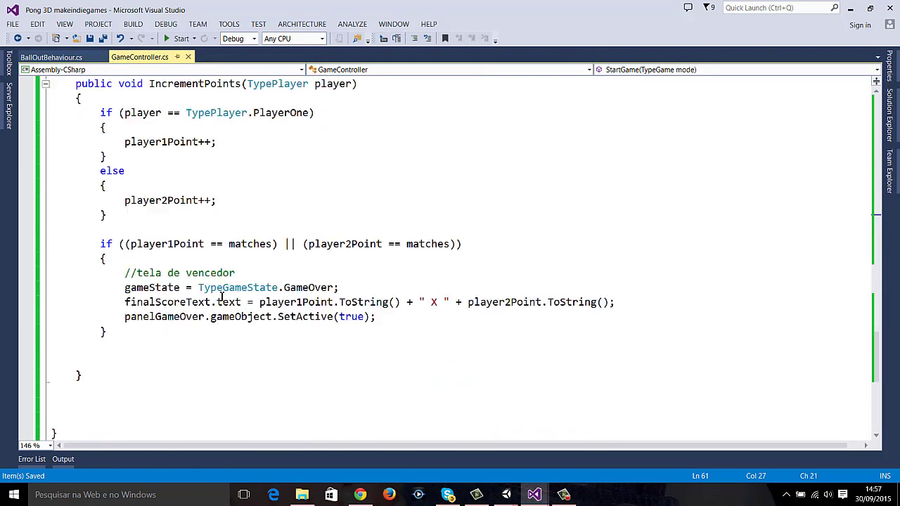
scroll(239, 289, down, 3)
click(134, 279)
text(public void RestartGame() {     gameState = TypeGameState.Stop;     ball.GetComponent<BallBehaviour>().SetStartPosition();     paddle1.GetComponent<PlayerBehaviour>().SetStartPosition();     paddle2.GetComponent<PlayerBehaviour>().SetStartPosition();     StartCoroutine(StartBall());  })
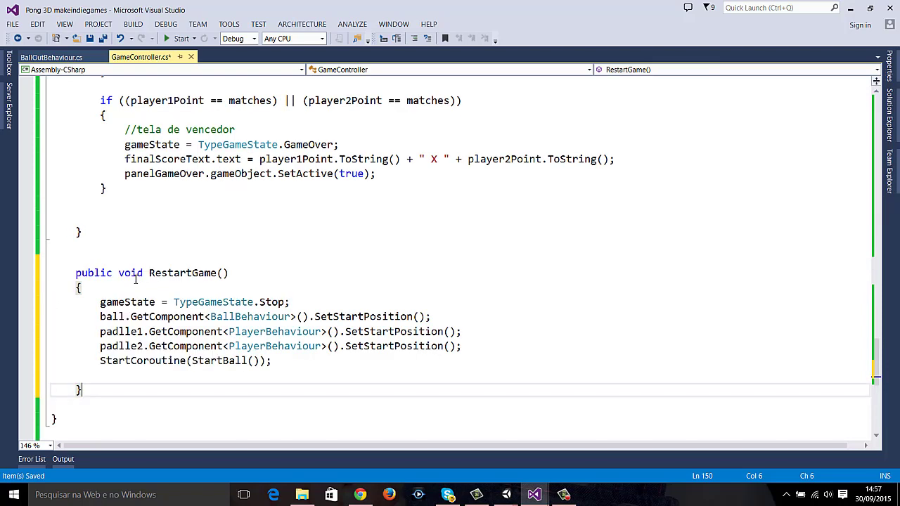
- Delete the blank line above RestartGame, save, and review its gameState and ball reset lines
click(115, 247)
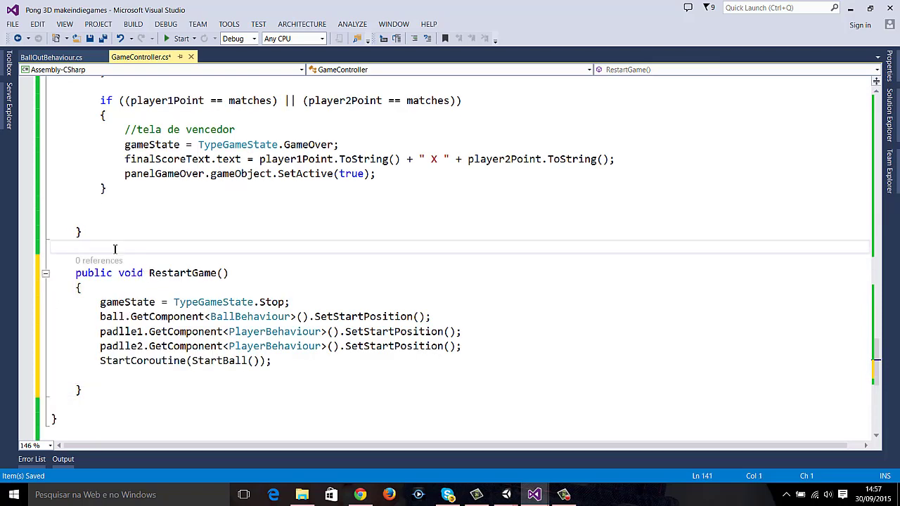
key(Delete)
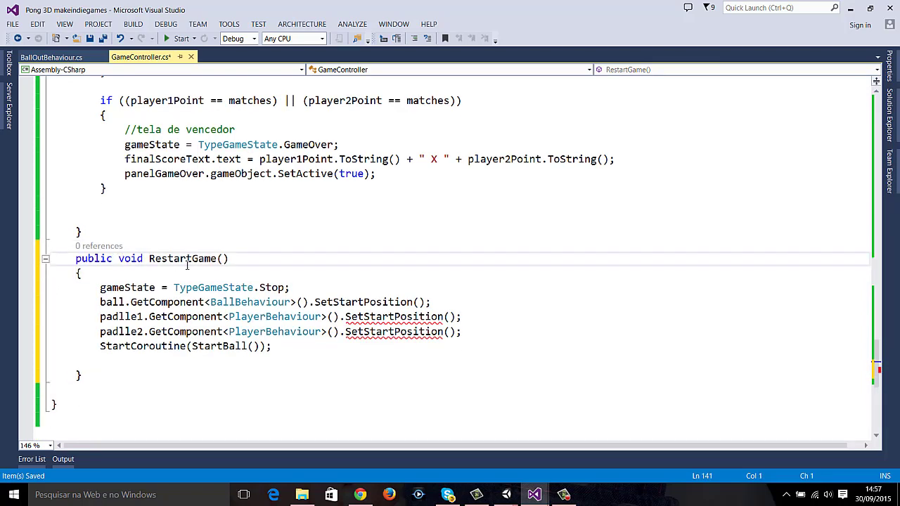
key(ctrl+s)
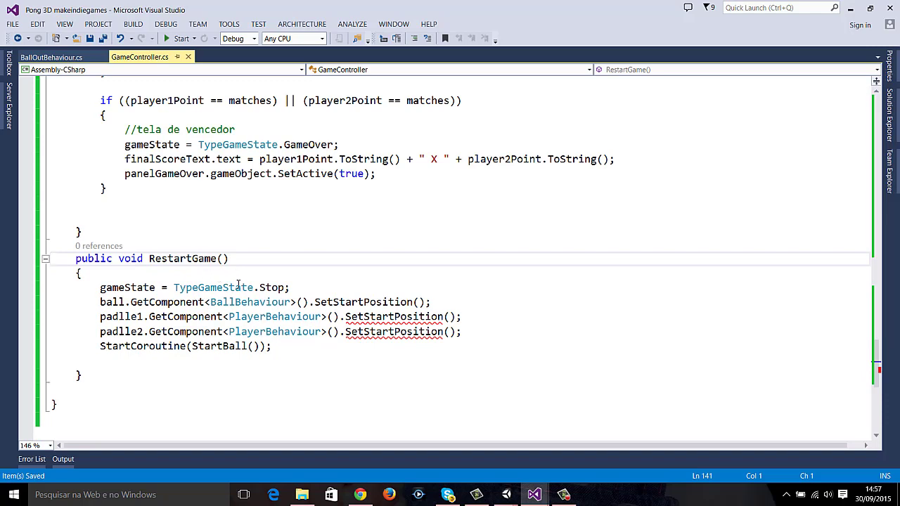
drag(260, 259, 149, 260)
mouse_move(100, 287)
mouse_down()
mouse_move(308, 302)
mouse_move(309, 293)
mouse_up()
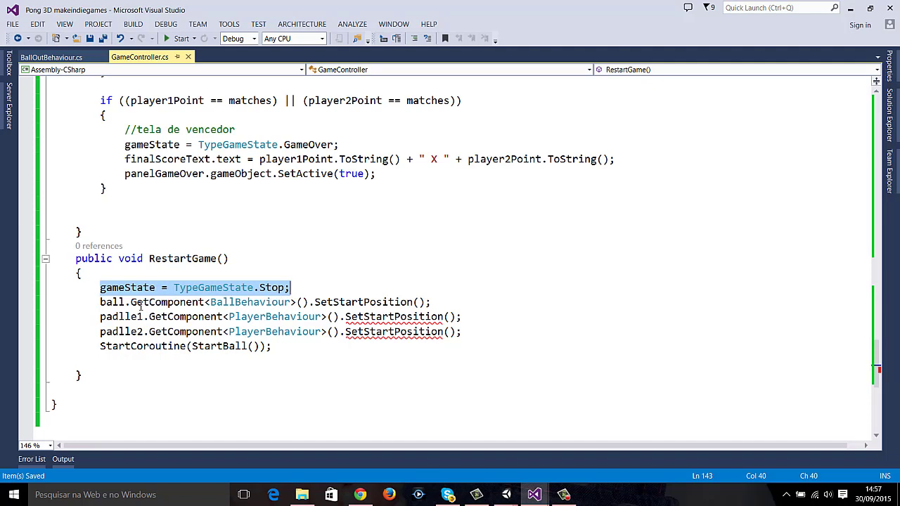
drag(89, 302, 436, 306)
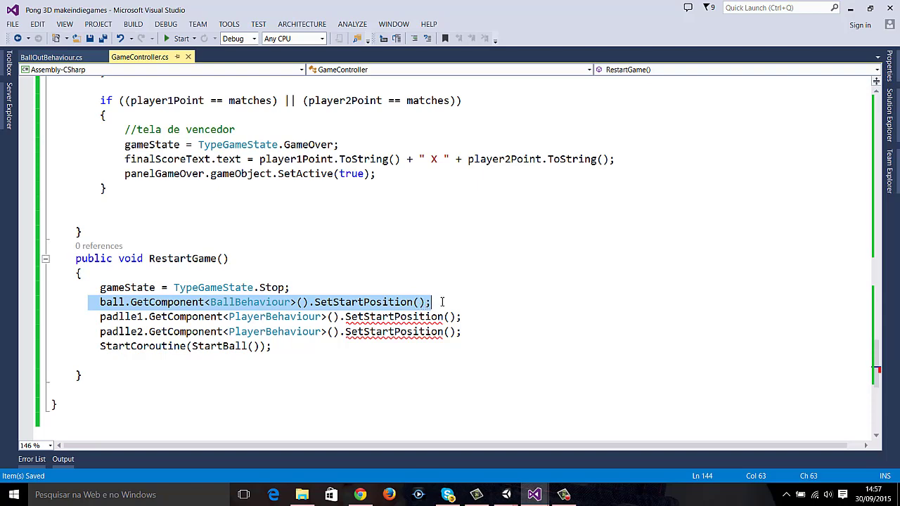
- Prefix the ball reset line in BallOutBehaviour with //, then review GameController's padlle1 reset line
click(47, 58)
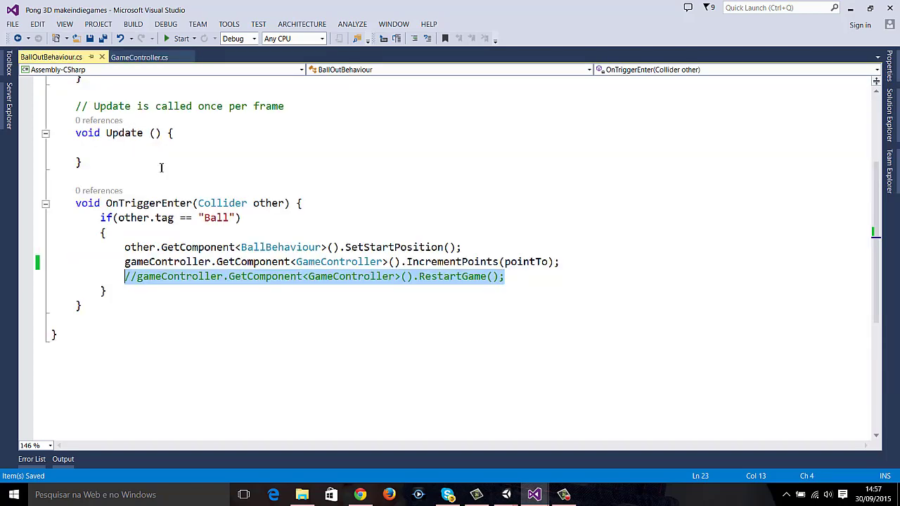
click(356, 247)
click(125, 247)
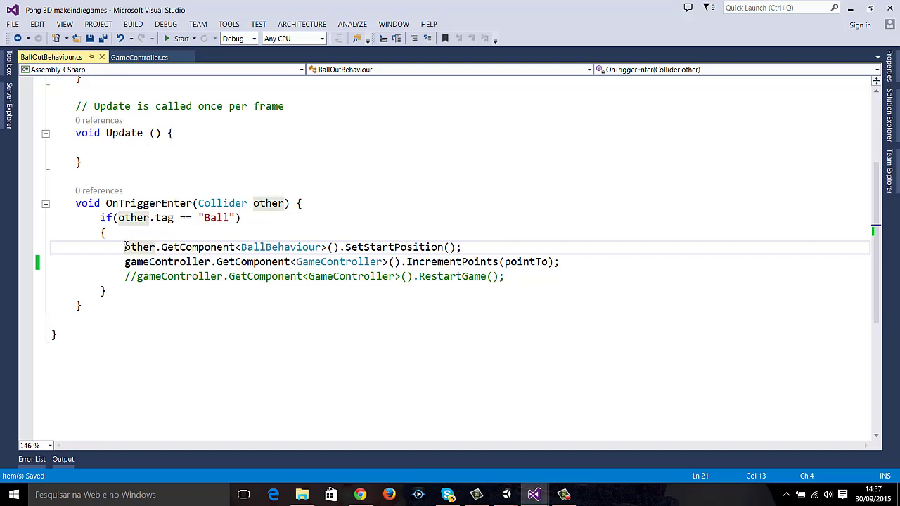
text(//)
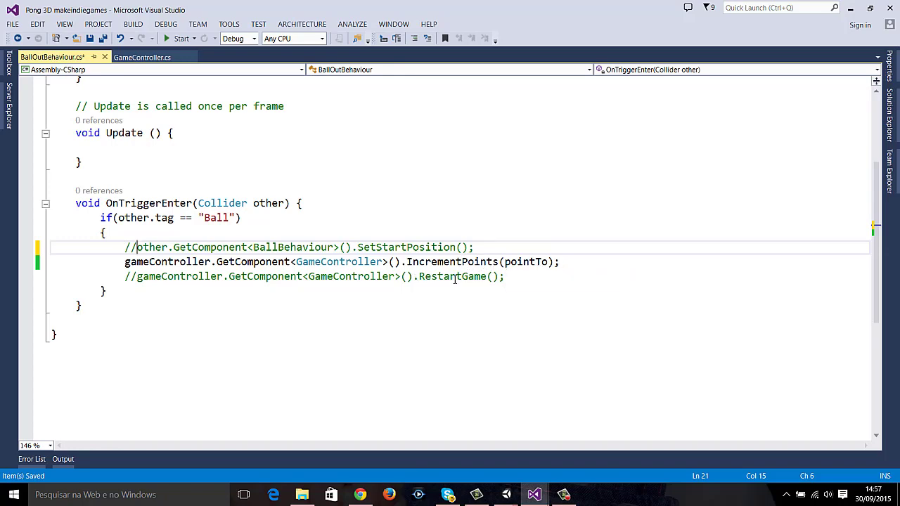
click(145, 57)
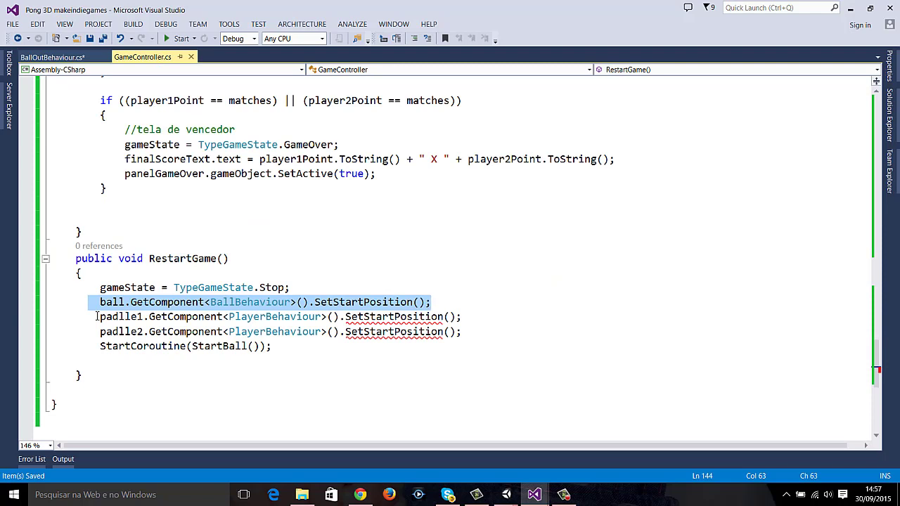
drag(101, 317, 487, 321)
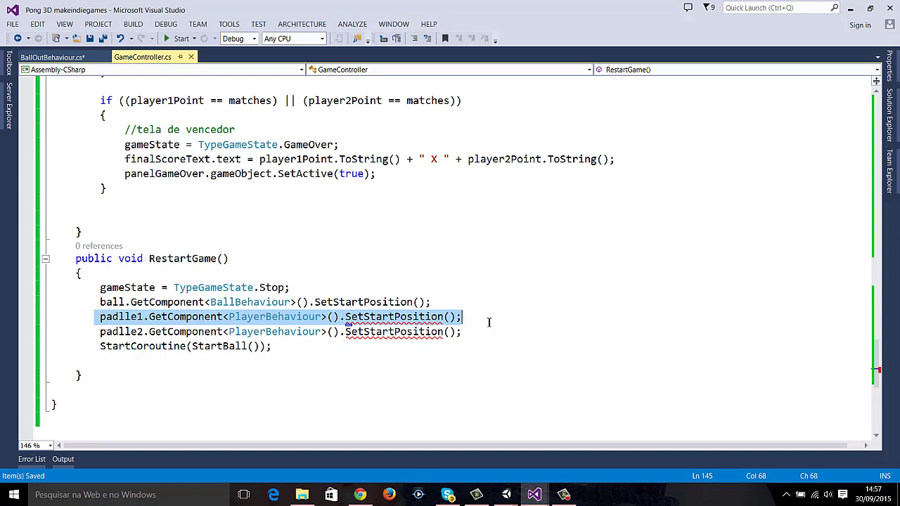
- In Unity, show the Pong 3D menu in the Game view and inspect Paddle1's Player Behaviour
mouse_move(495, 488)
click(493, 461)
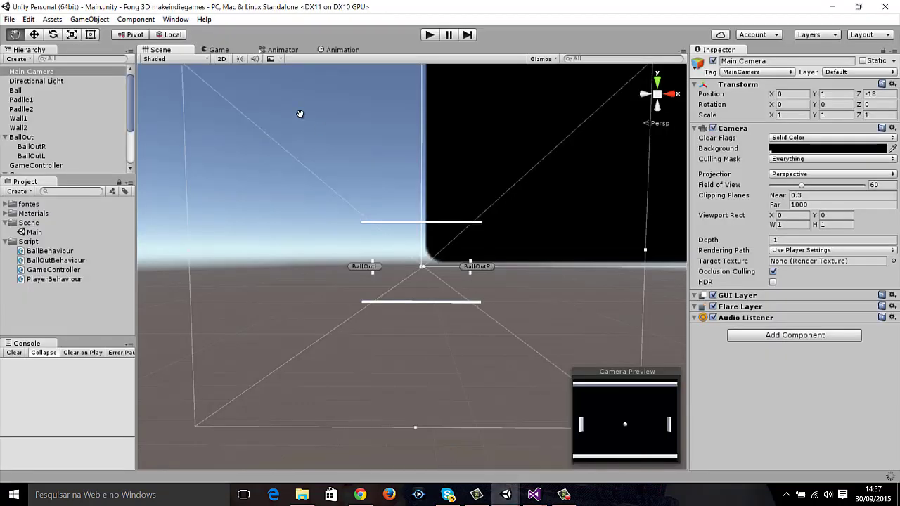
click(218, 50)
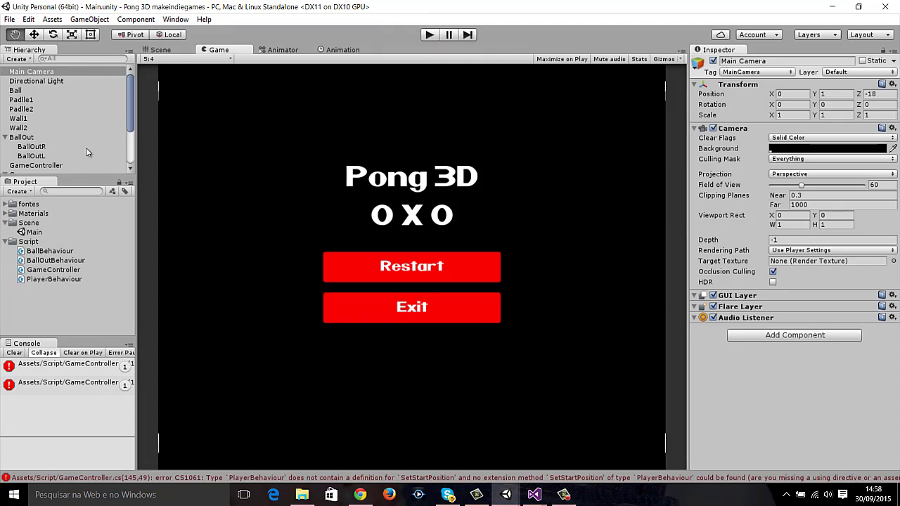
mouse_move(129, 88)
mouse_down()
mouse_move(130, 107)
mouse_move(128, 86)
mouse_up()
click(19, 88)
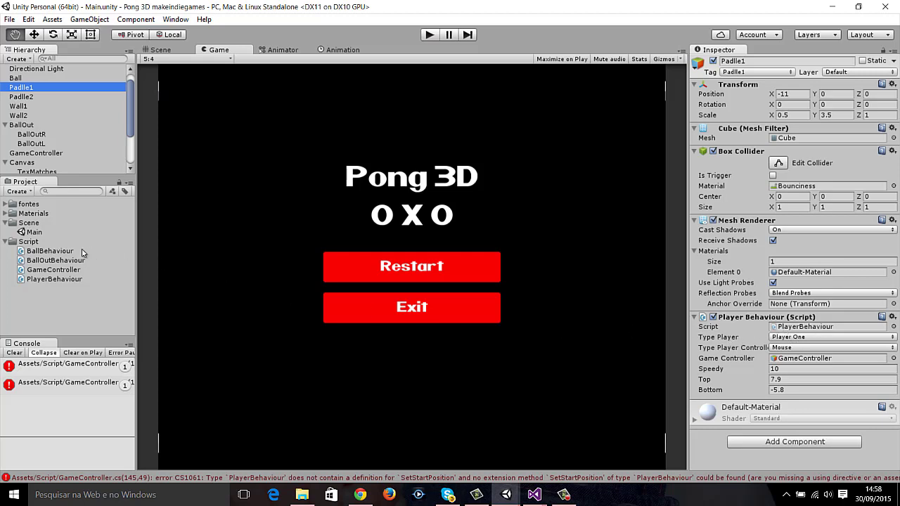
- Open PlayerBehaviour from the Project panel, reloading the solution and saving BallOutBehaviour changes
double_click(35, 281)
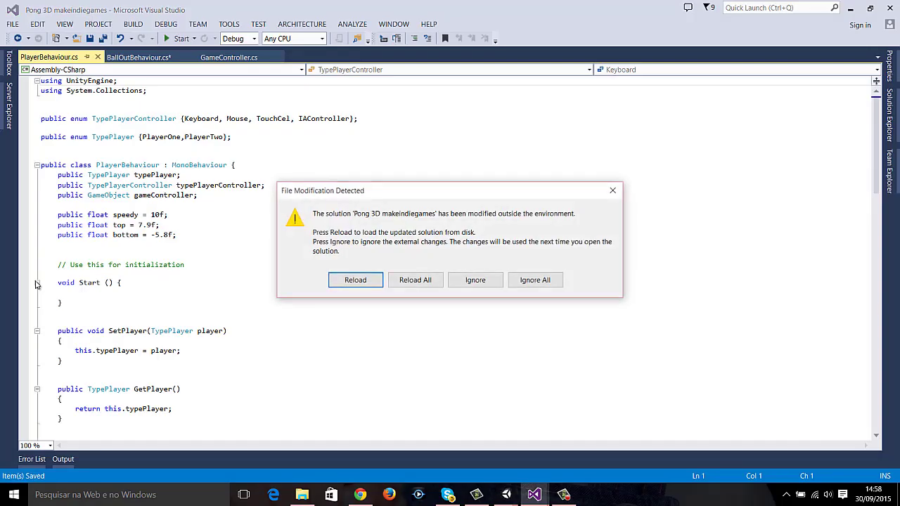
click(365, 280)
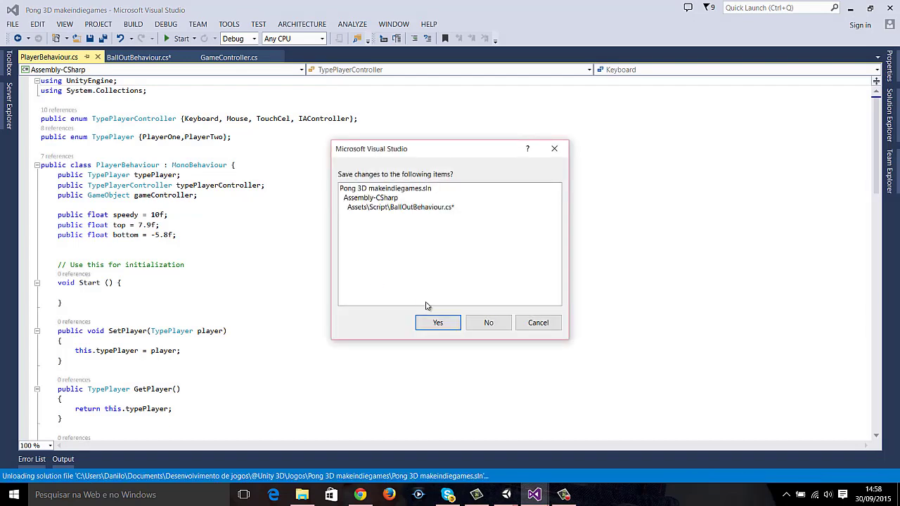
click(438, 322)
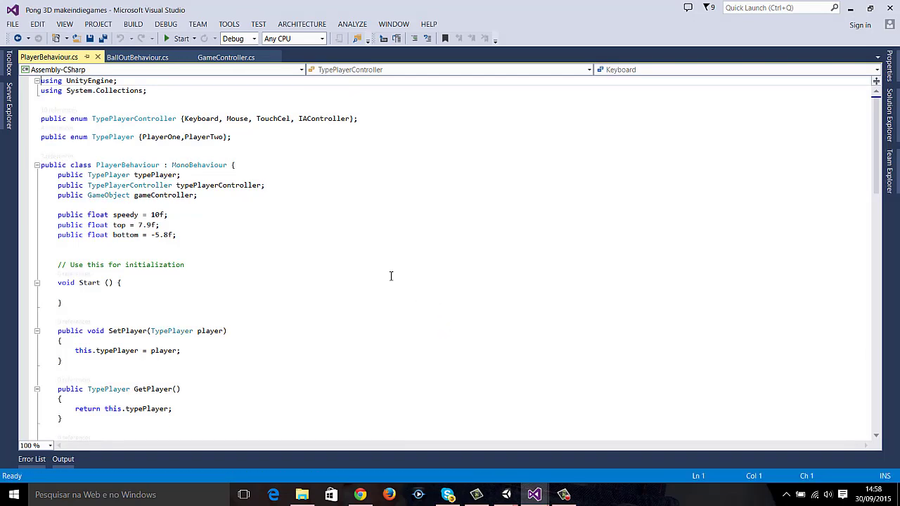
- Scroll through PlayerBehaviour.cs and highlight the GetPlayerController and SetPlayerController methods
ctrl+scroll(390, 276, up, 2)
scroll(391, 275, down, 5)
ctrl+scroll(390, 276, up, 2)
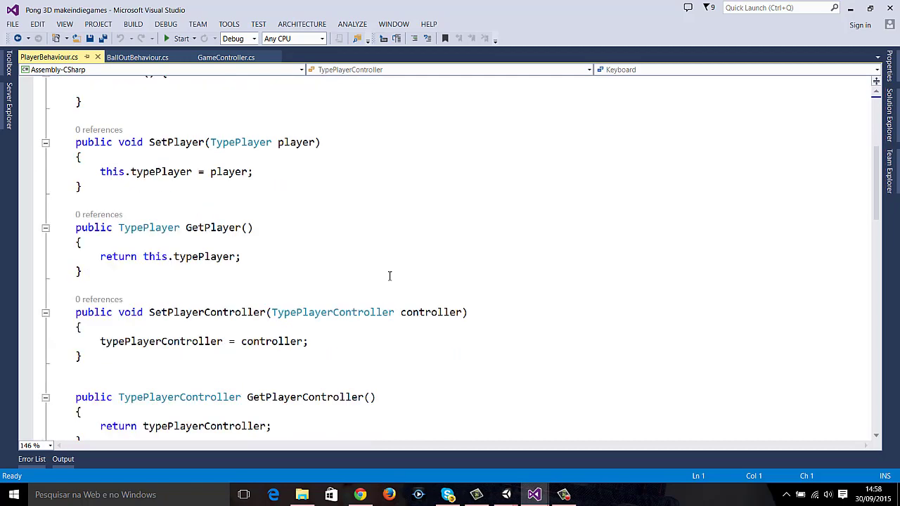
scroll(389, 276, down, 1)
ctrl+scroll(390, 275, down, 2)
scroll(389, 275, down, 1)
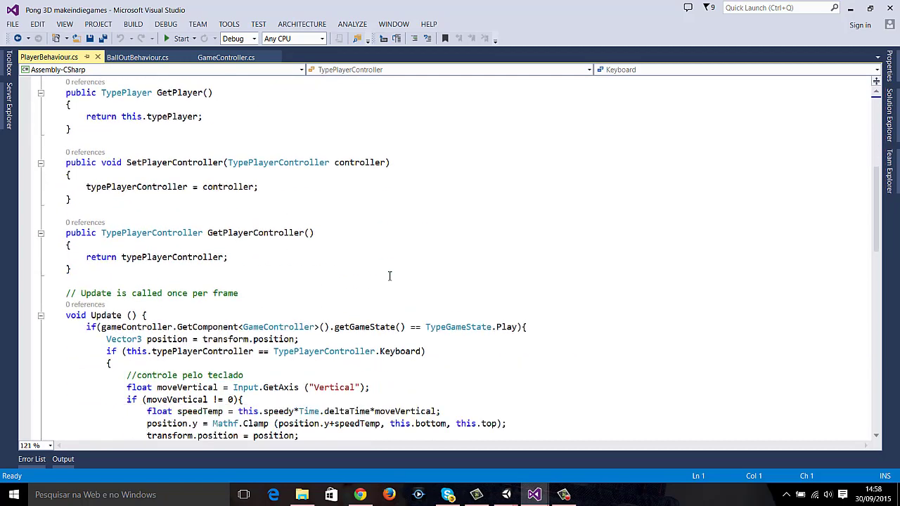
ctrl+scroll(390, 276, down, 1)
ctrl+scroll(389, 275, down, 1)
ctrl+scroll(389, 275, up, 1)
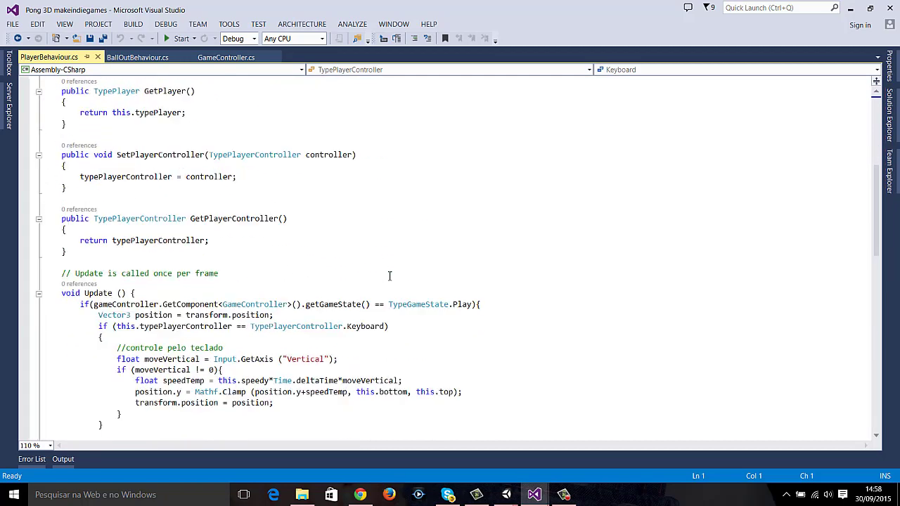
ctrl+scroll(389, 276, up, 1)
ctrl+scroll(389, 275, up, 1)
scroll(386, 281, down, 8)
scroll(386, 281, down, 7)
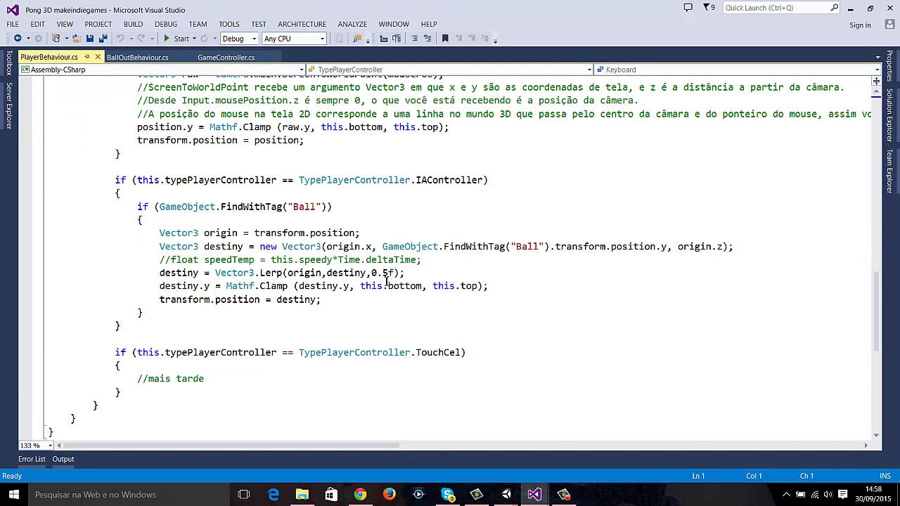
scroll(386, 281, down, 5)
scroll(386, 281, up, 8)
scroll(386, 281, up, 4)
scroll(385, 281, up, 2)
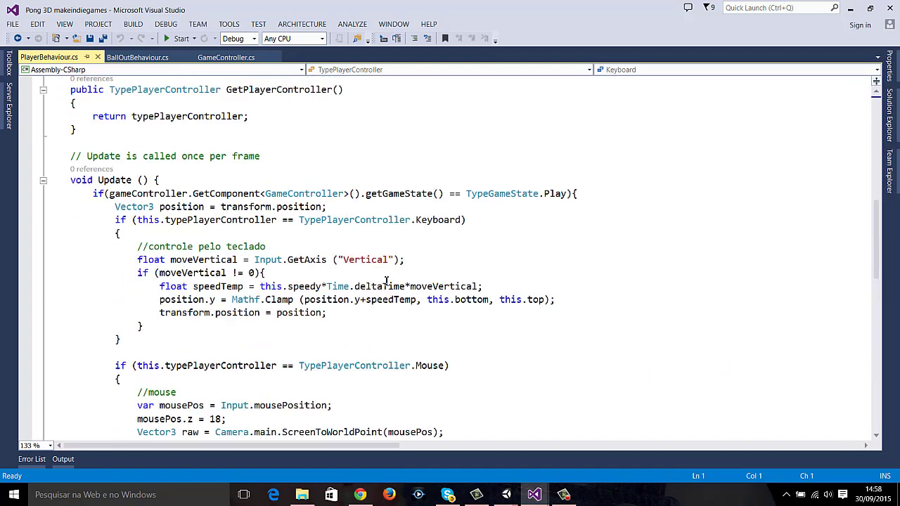
scroll(385, 281, up, 2)
scroll(290, 243, up, 2)
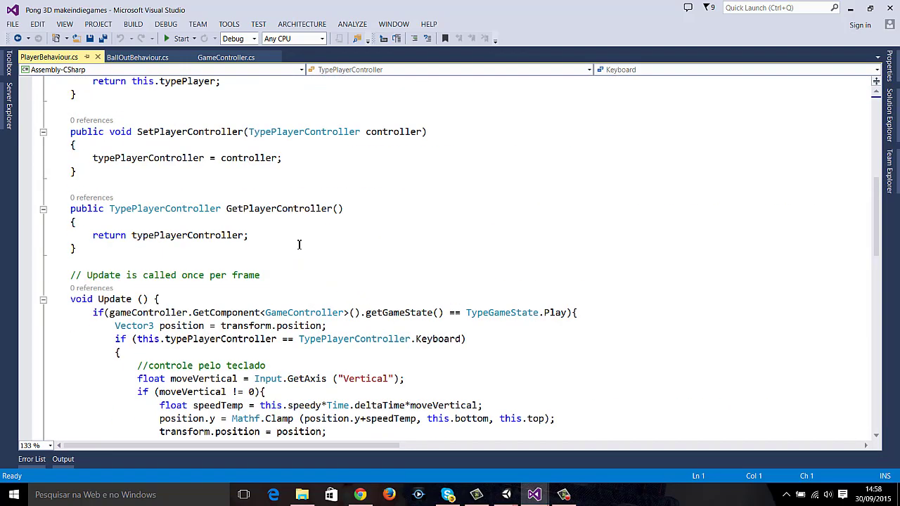
scroll(233, 233, up, 1)
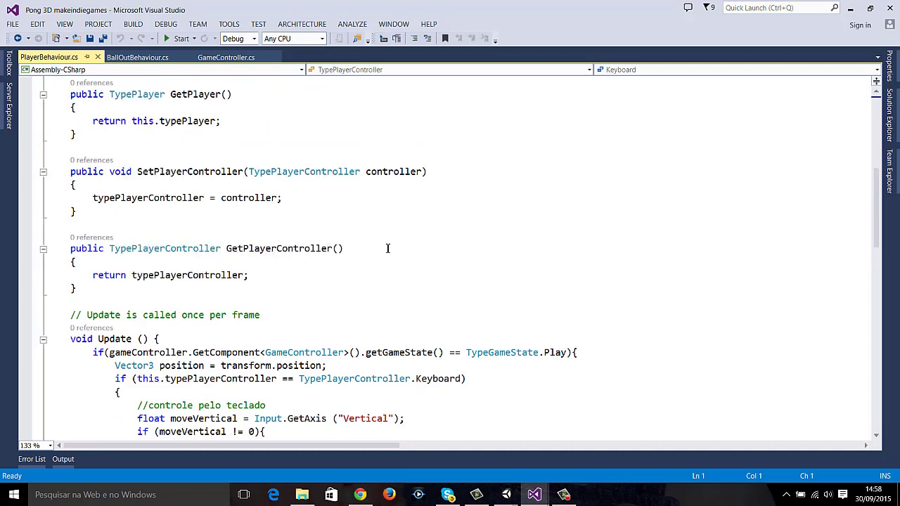
drag(346, 250, 226, 250)
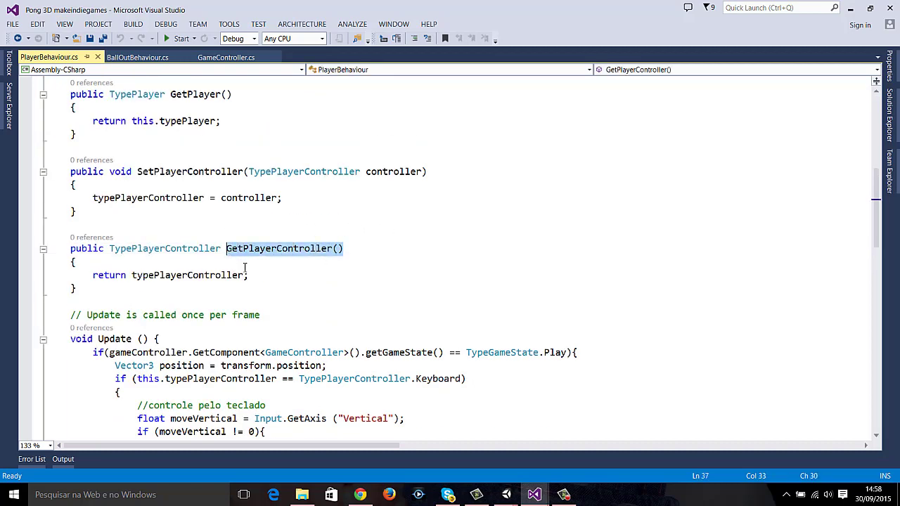
scroll(389, 258, up, 2)
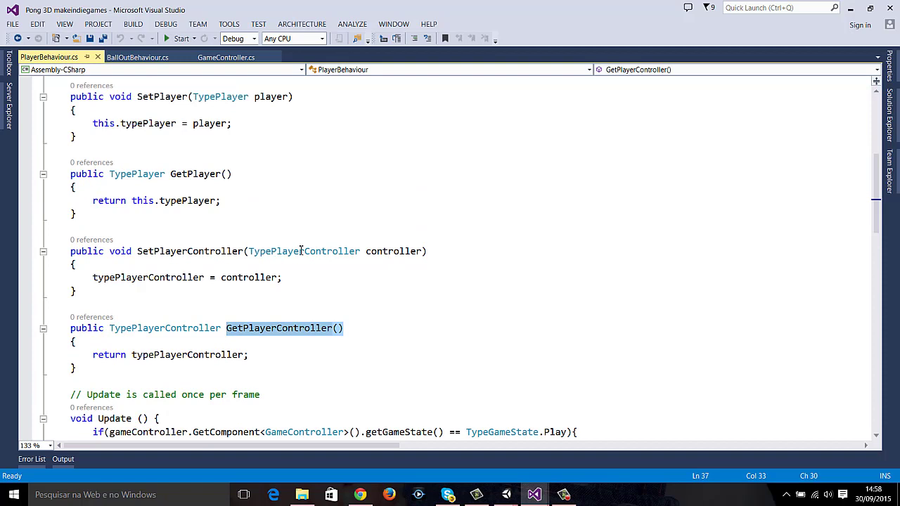
drag(450, 251, 226, 251)
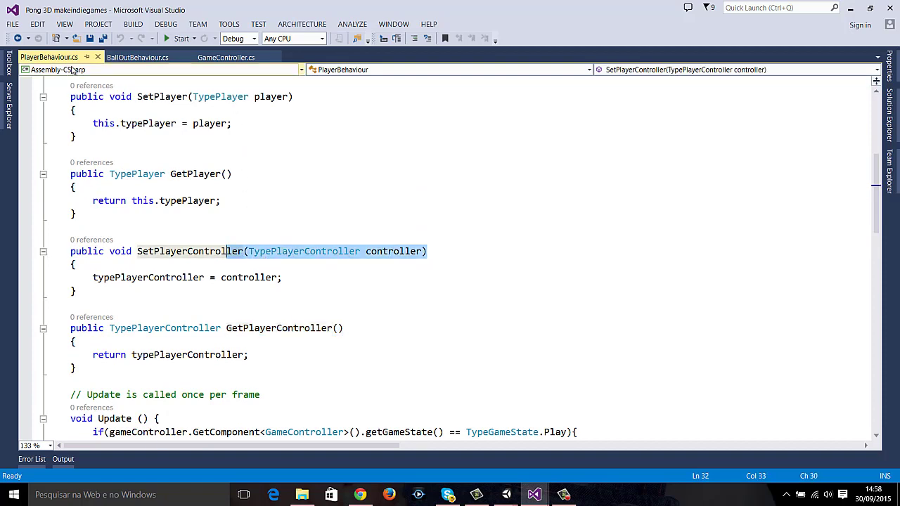
- Check GameController's padlle1 SetStartPosition call, then review PlayerBehaviour's typePlayer and related fields
click(226, 57)
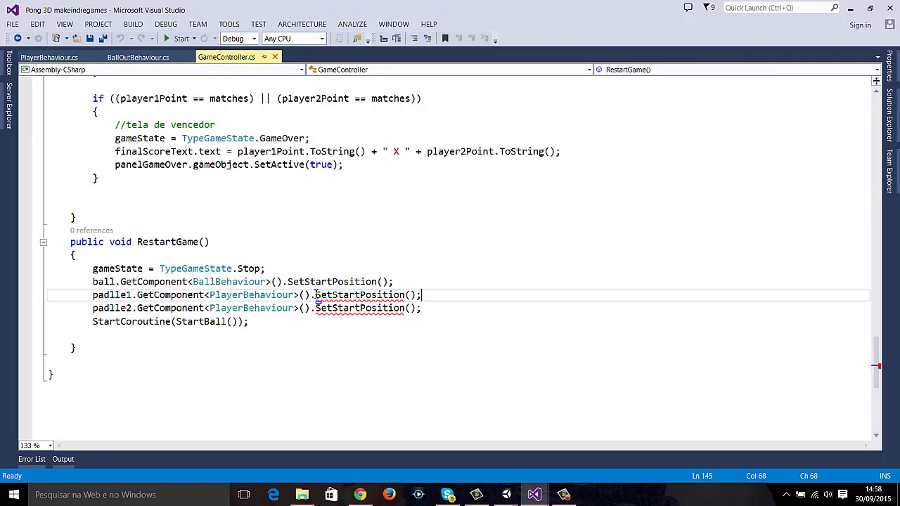
drag(315, 295, 433, 295)
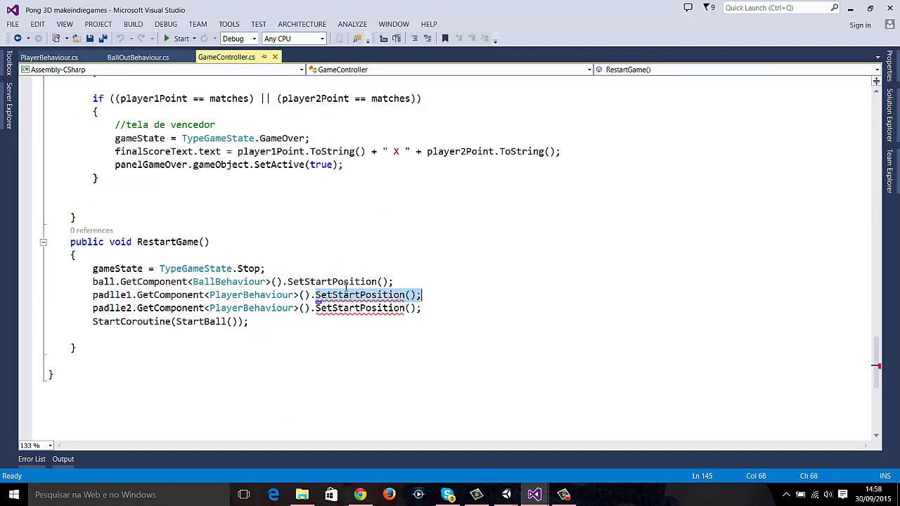
key(ctrl+Tab)
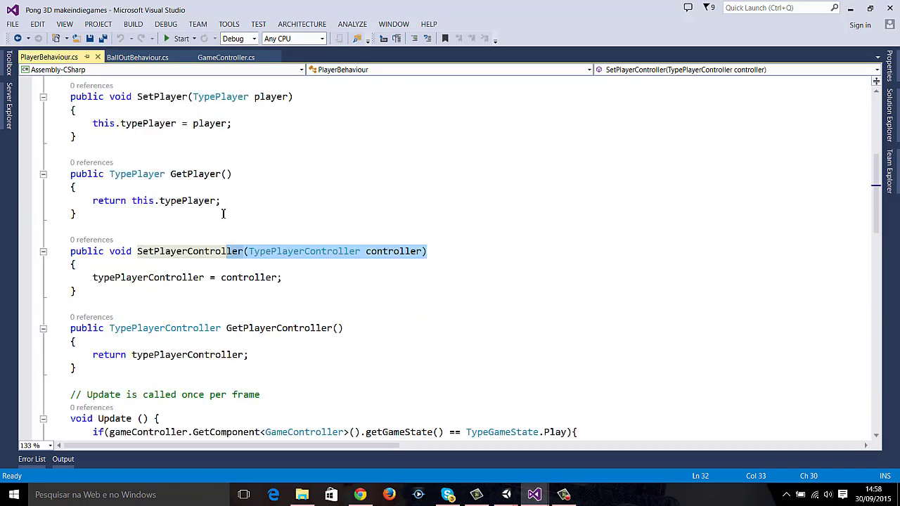
scroll(223, 214, up, 5)
scroll(224, 214, up, 2)
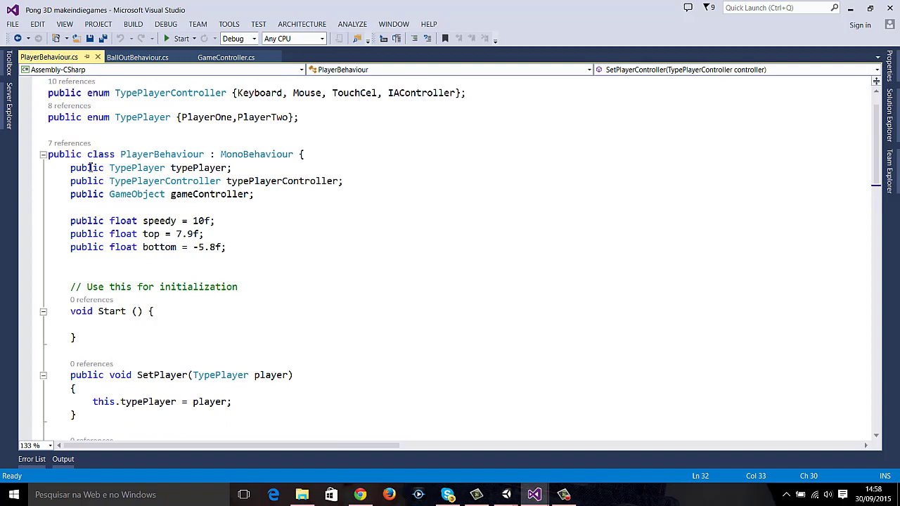
mouse_move(265, 160)
mouse_move(51, 168)
mouse_down()
mouse_move(265, 167)
mouse_move(360, 183)
mouse_up()
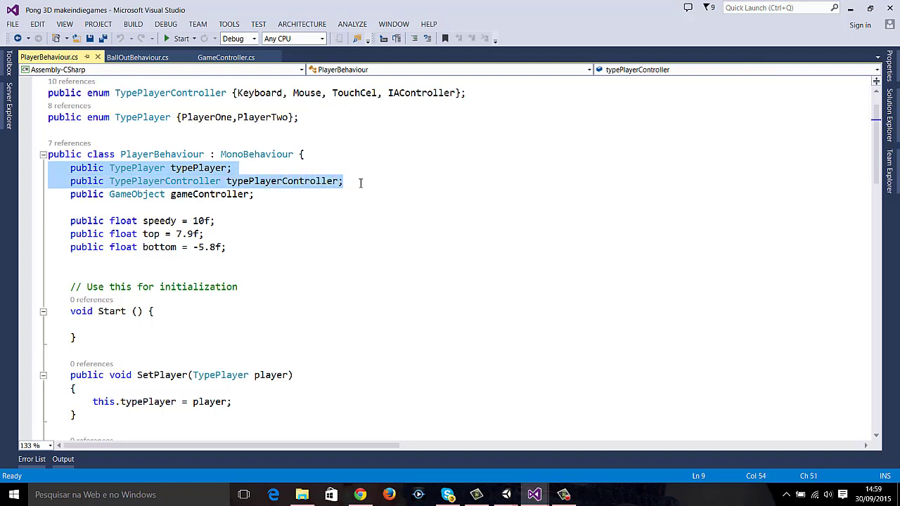
drag(362, 189, 362, 196)
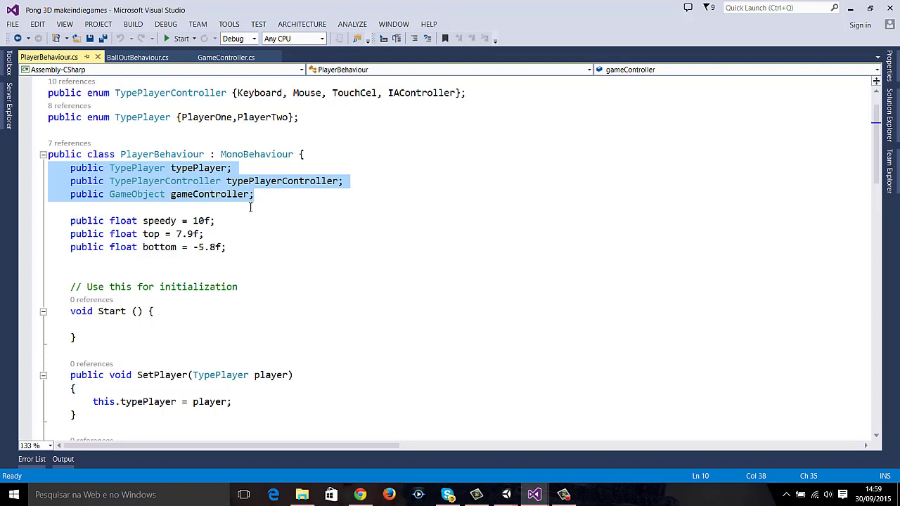
- Declare 'private Vector3 posInitial;' below the float fields in PlayerBehaviour and save
click(191, 263)
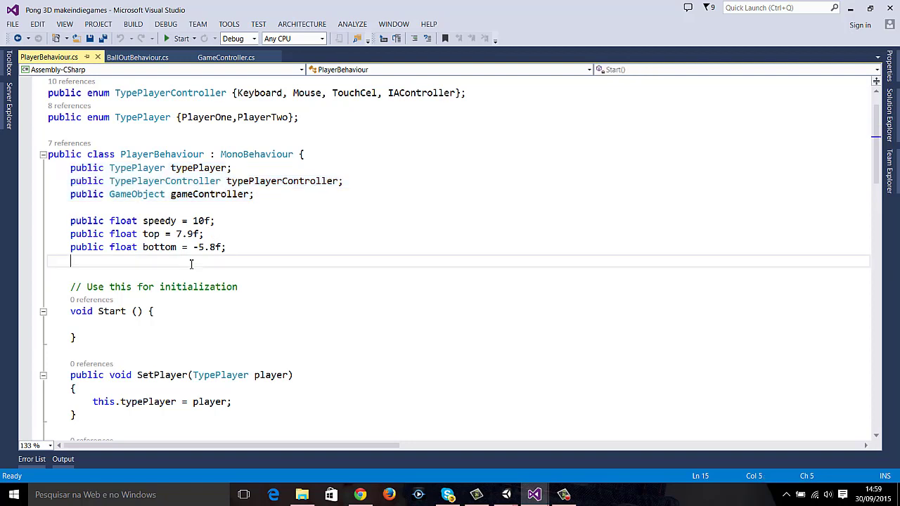
key(Return)
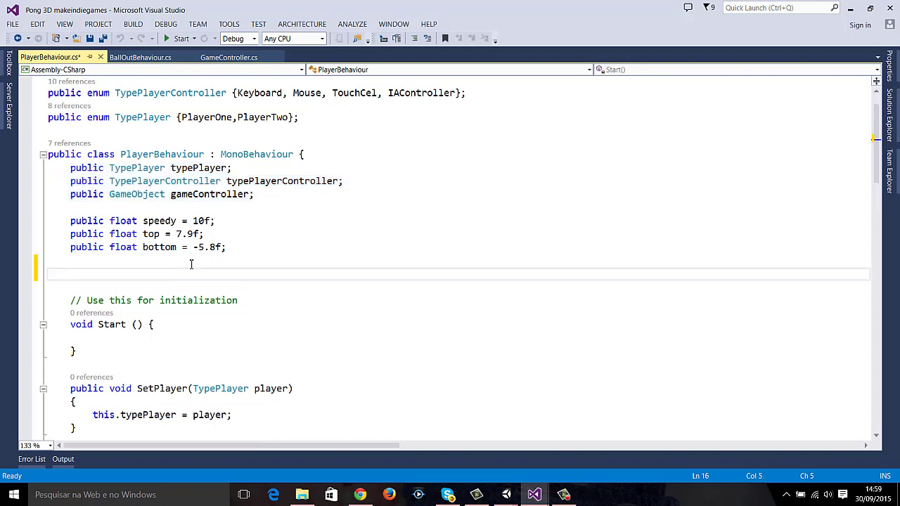
text(private)
key(Escape)
text(V)
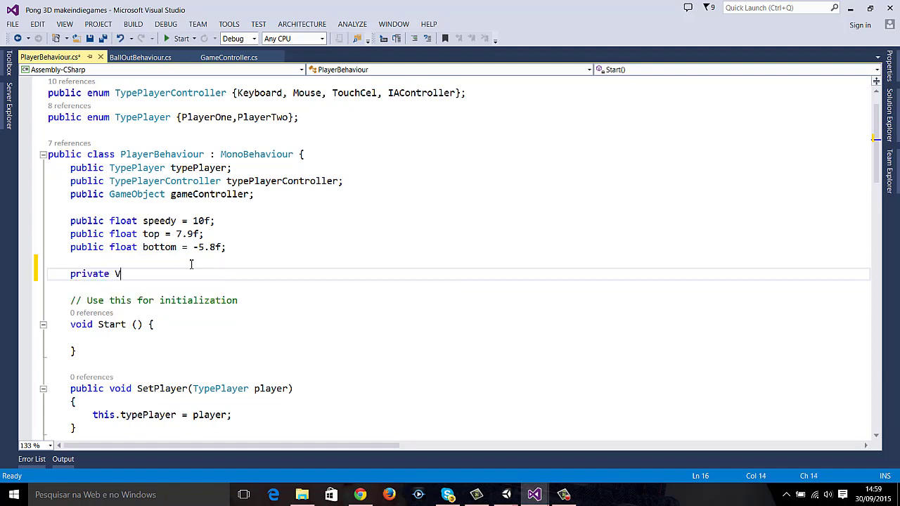
text(ec)
key(Escape)
text(tor3)
text( po)
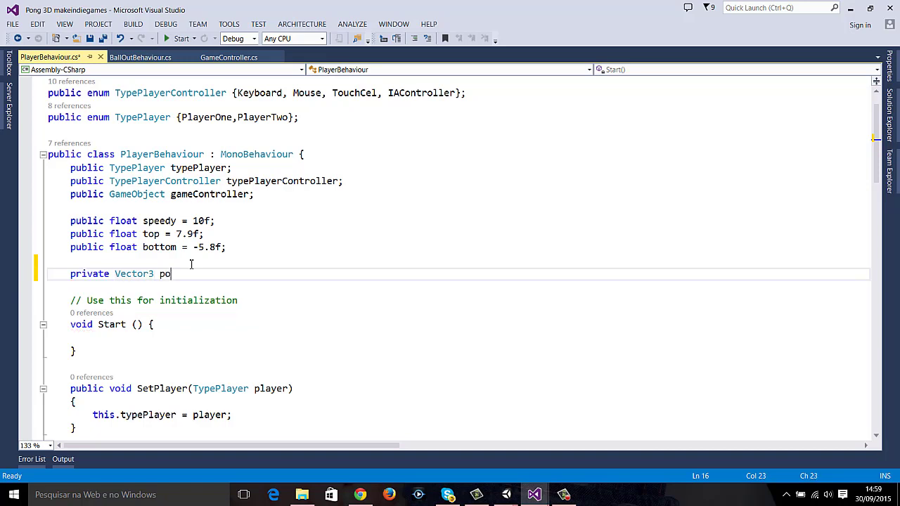
text(sIni)
text(tial)
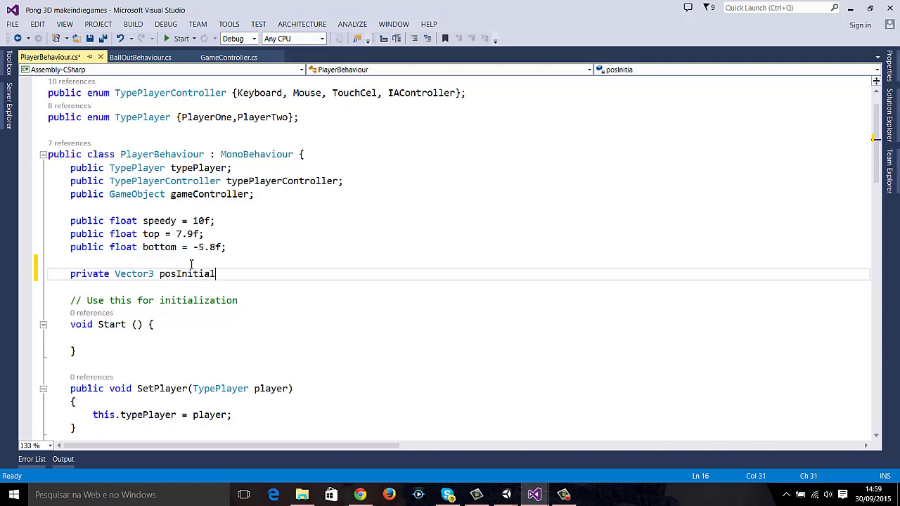
text(;)
key(ctrl+s)
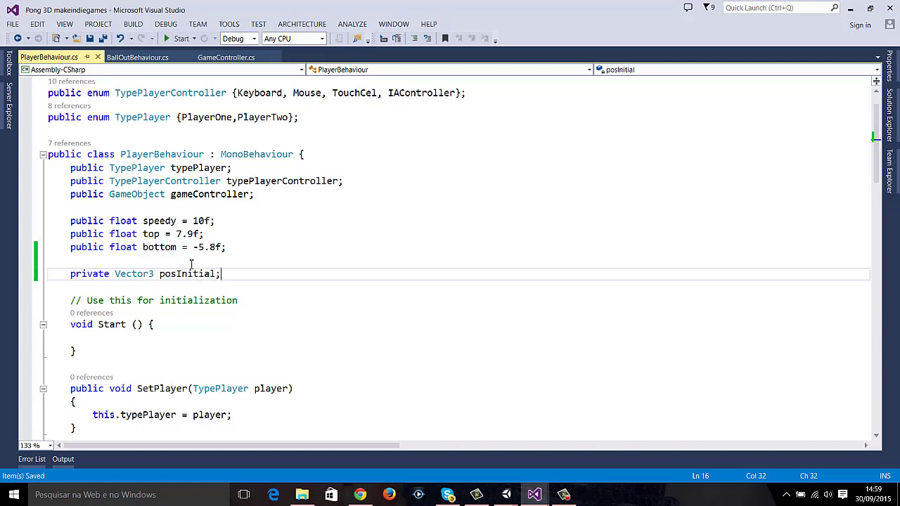
- Add 'posInitial = transform.position;' inside Start() and save the script
scroll(181, 289, down, 1)
click(161, 297)
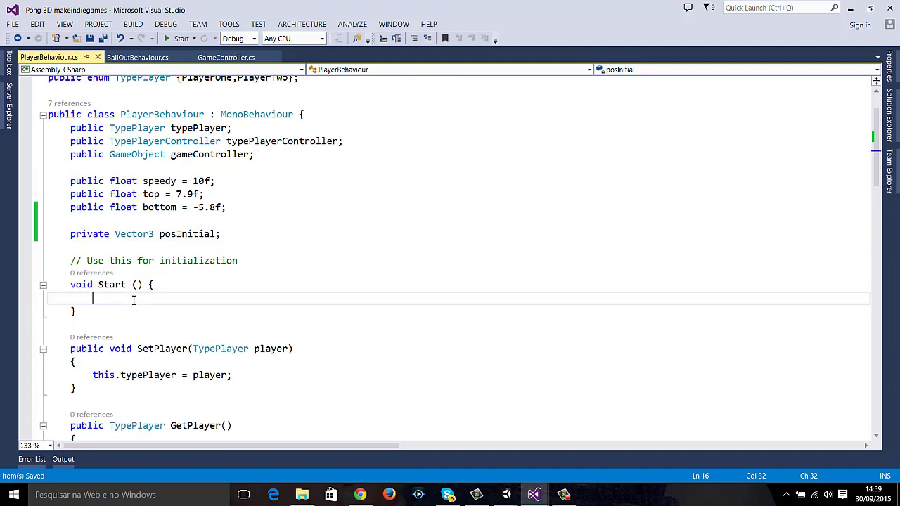
text(pos)
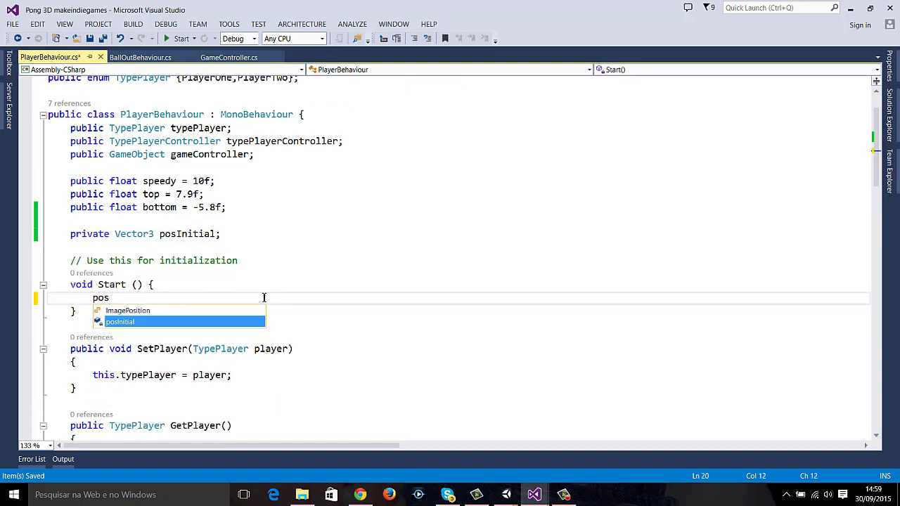
key(Tab)
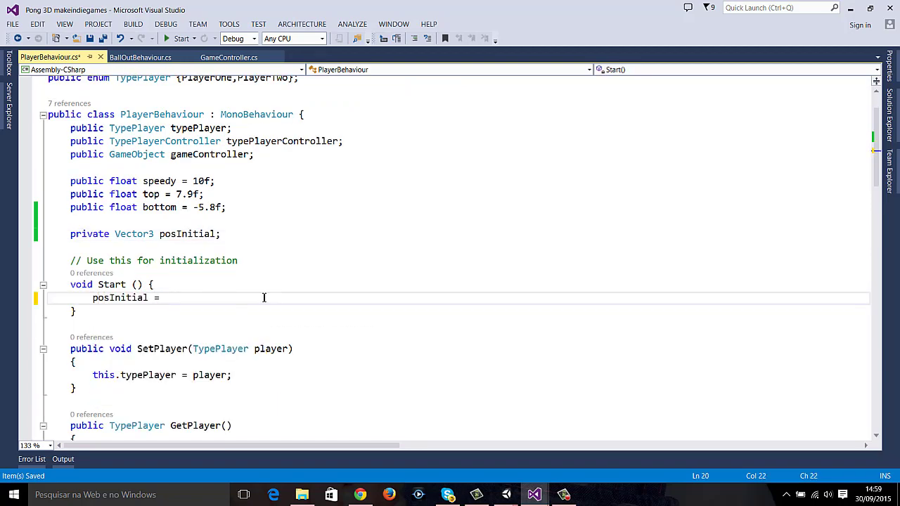
text(tra)
key(Tab)
text(.po)
key(Tab)
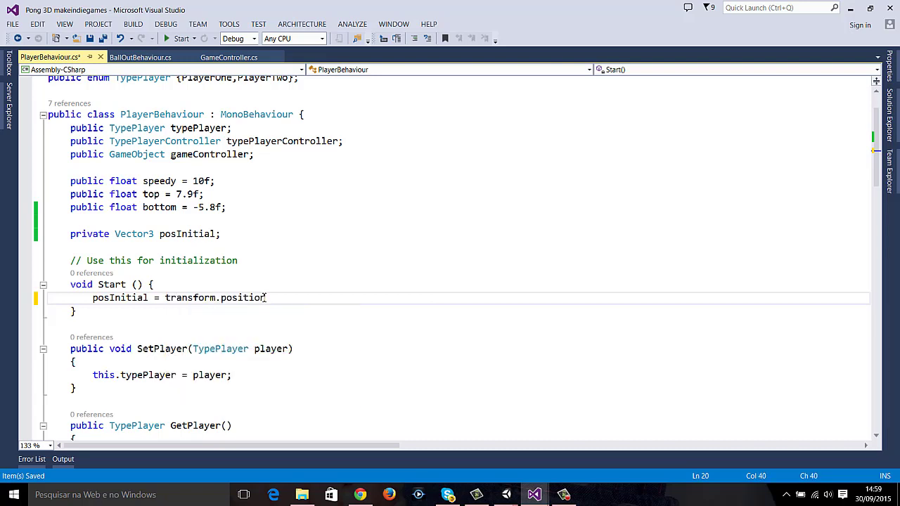
text(;)
key(ctrl+s)
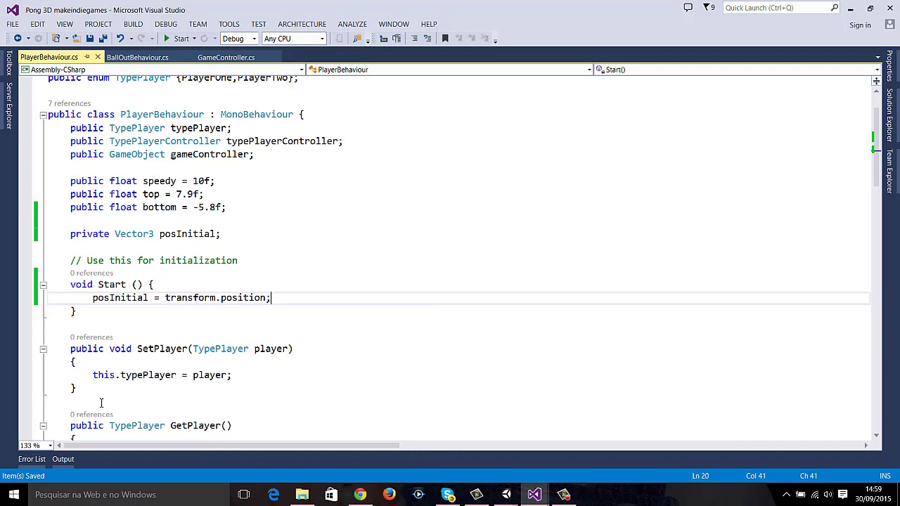
click(101, 402)
- Cross-check the posInitial assignment against GameController's padlle1 SetStartPosition call
key(Return)
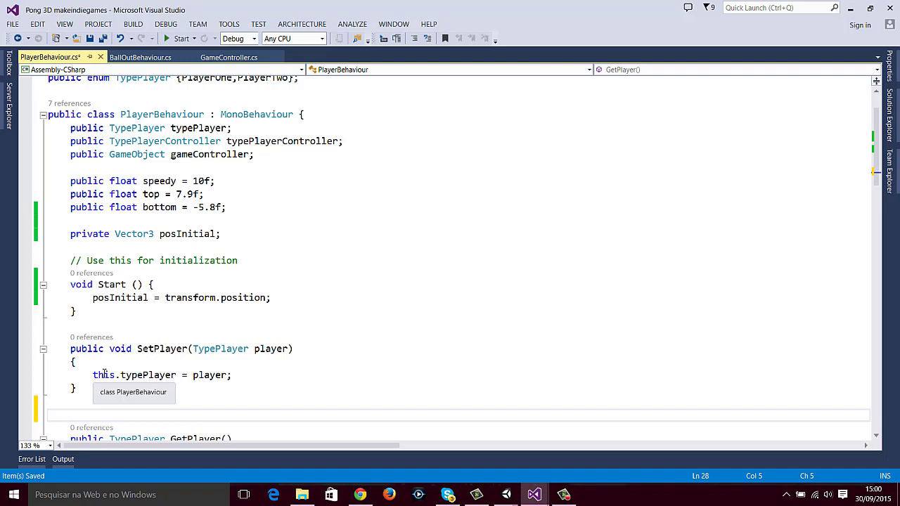
drag(273, 298, 82, 298)
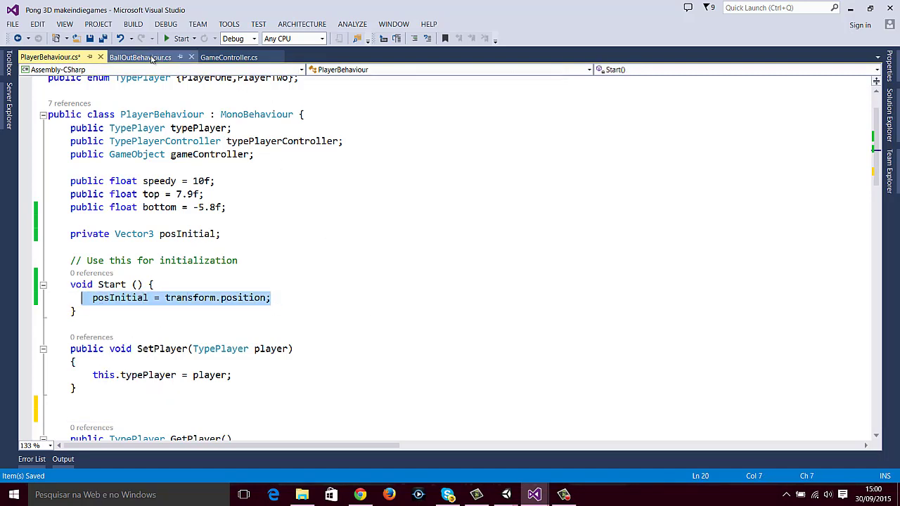
click(206, 60)
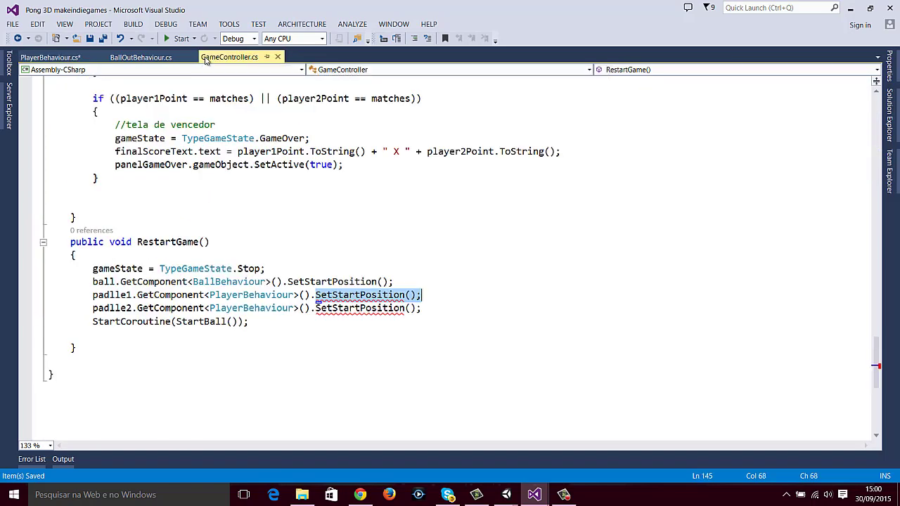
click(345, 296)
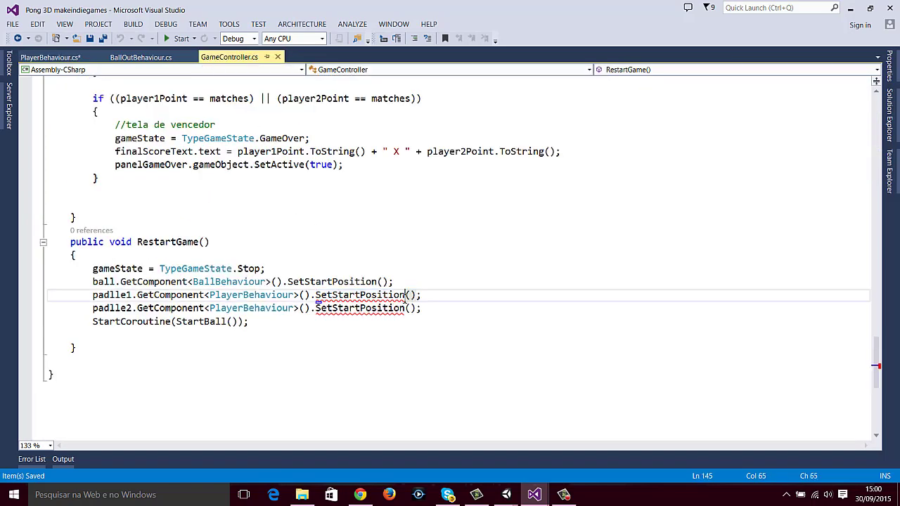
drag(406, 295, 313, 299)
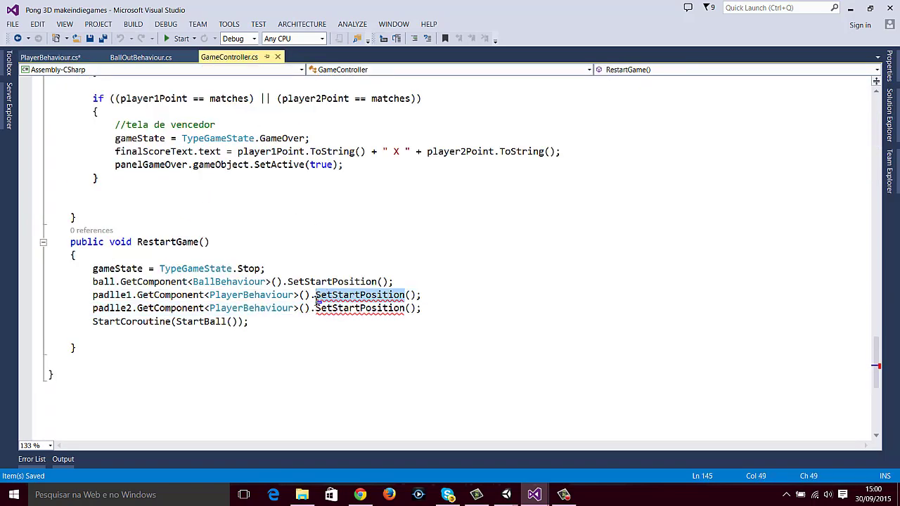
click(60, 55)
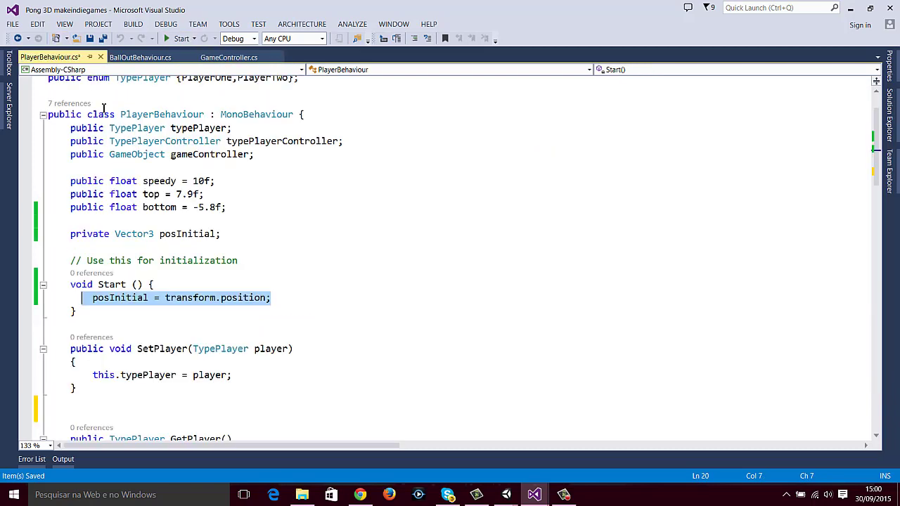
- Start a 'public void SetStartPosition()' method below SetPlayer in PlayerBehaviour
click(96, 402)
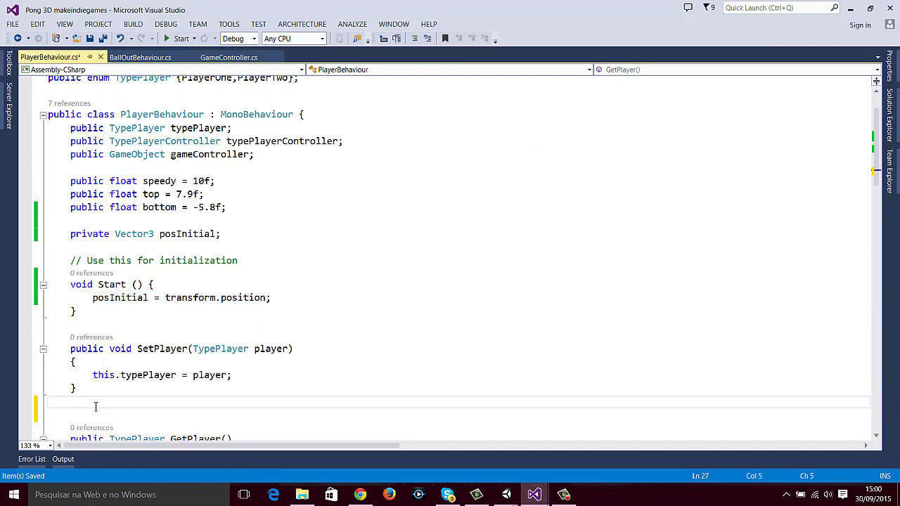
key(Return)
text(pu)
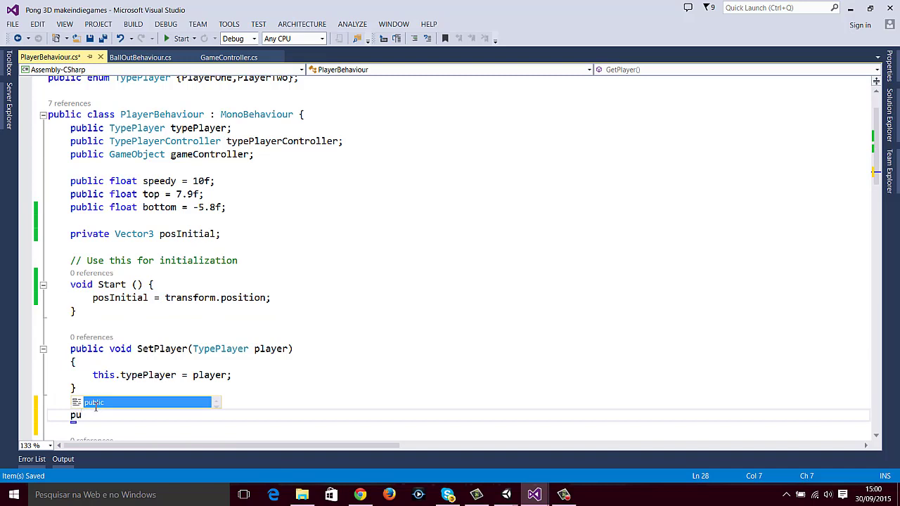
text(blic void )
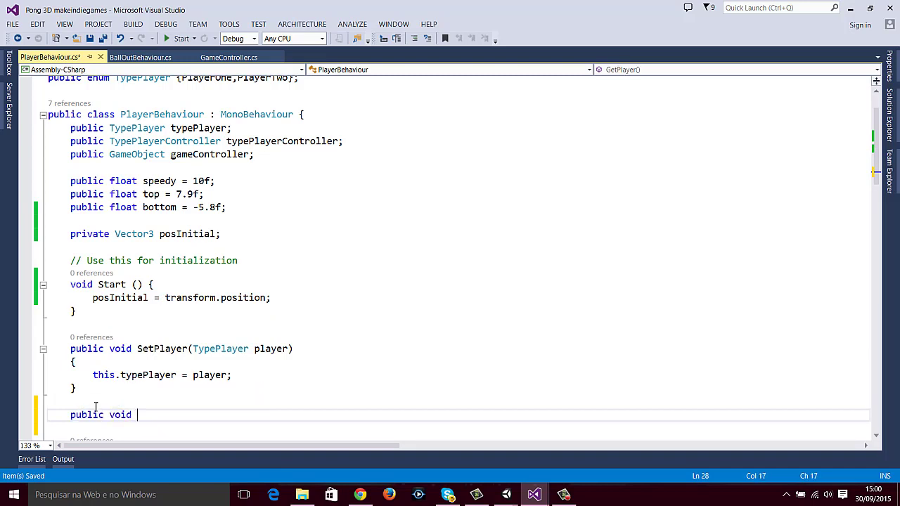
text(SetStartPosition())
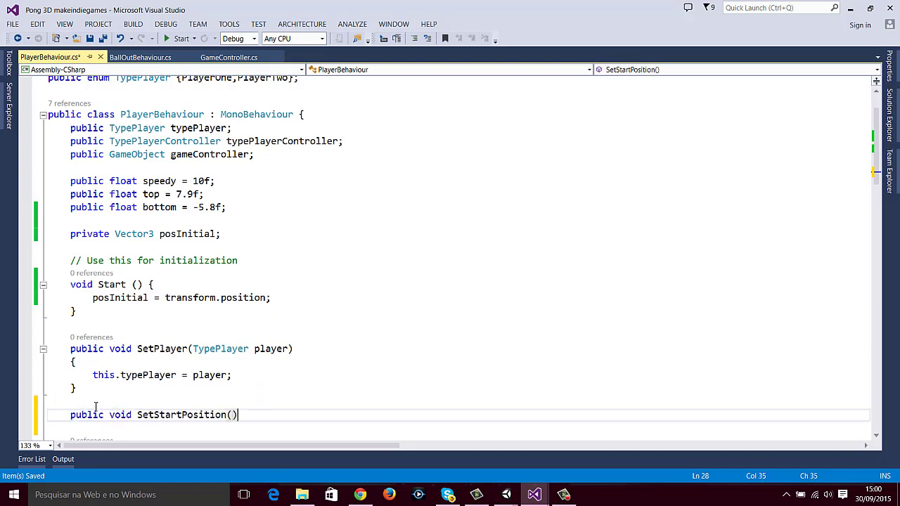
key(Return)
text({)
key(Return)
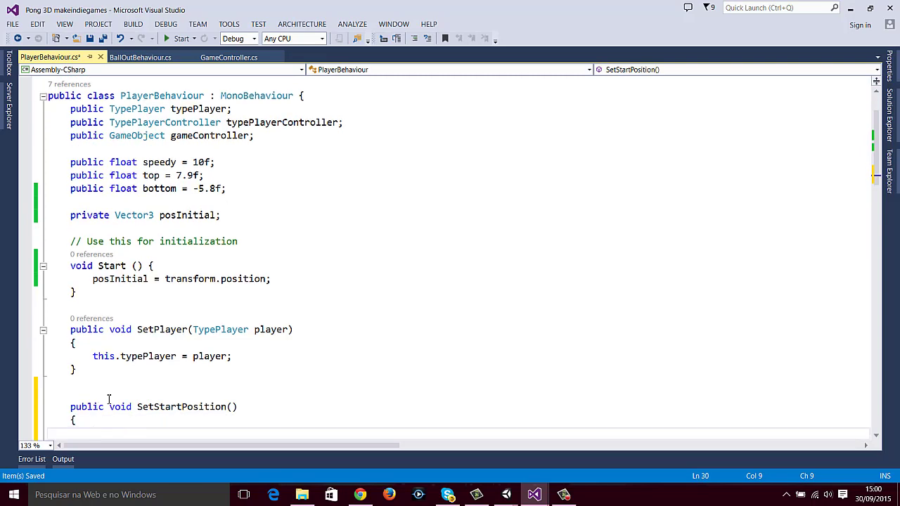
scroll(109, 399, down, 5)
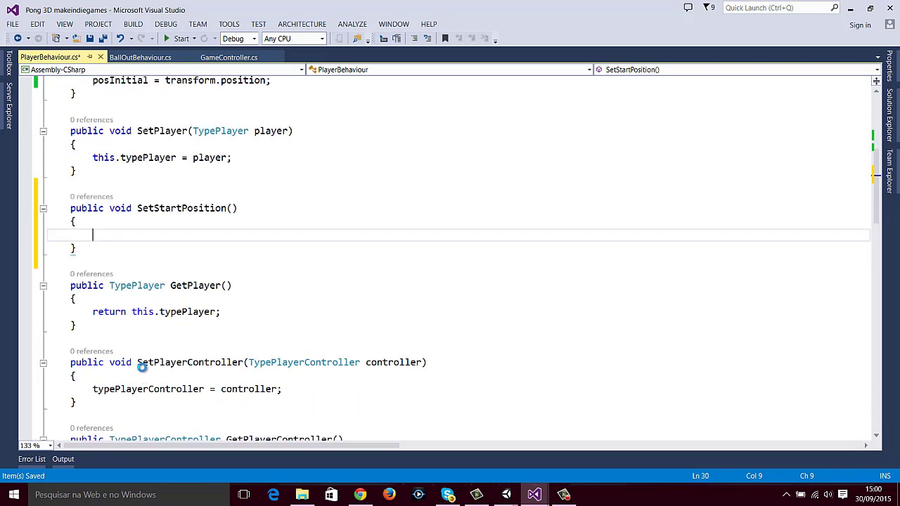
key(ctrl+s)
- Give SetStartPosition the body 'transform.position = posInitial;' and save
text(t)
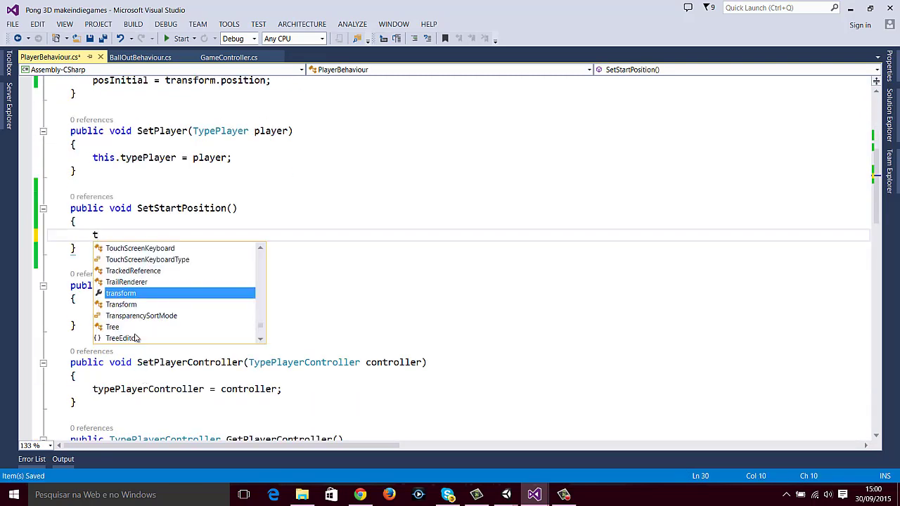
text(ra)
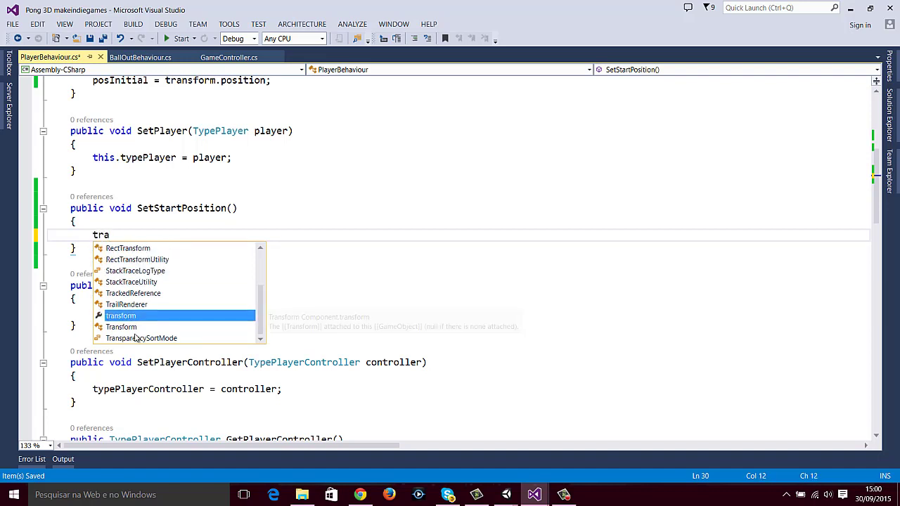
key(Tab)
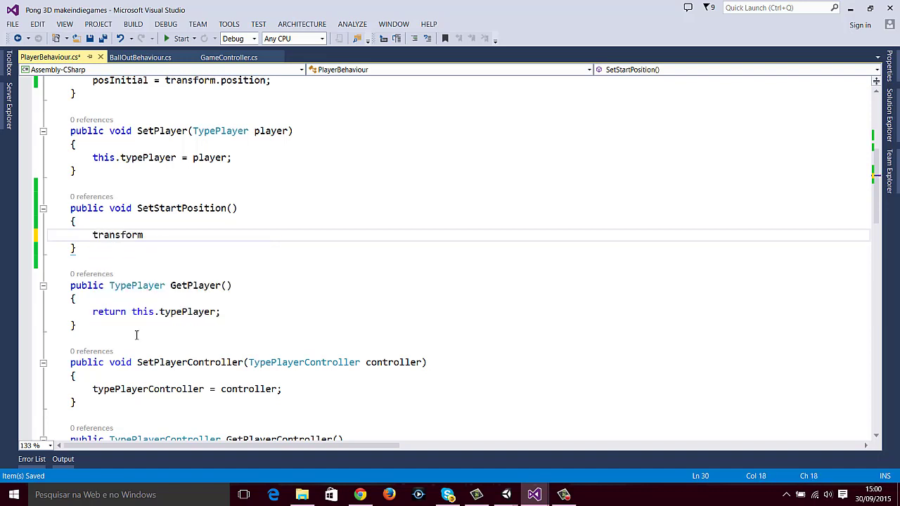
text(.po)
key(Tab)
text(=)
scroll(137, 335, up, 2)
scroll(105, 296, up, 1)
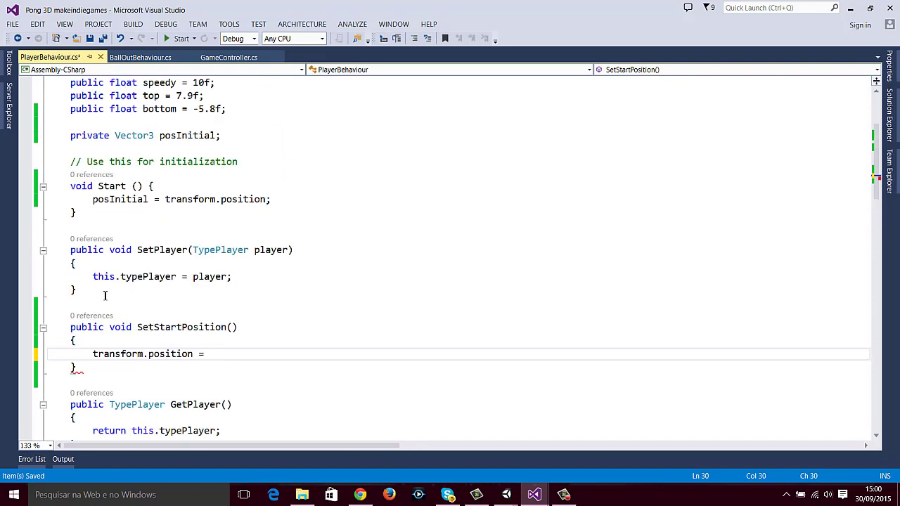
scroll(288, 328, down, 4)
text(pos)
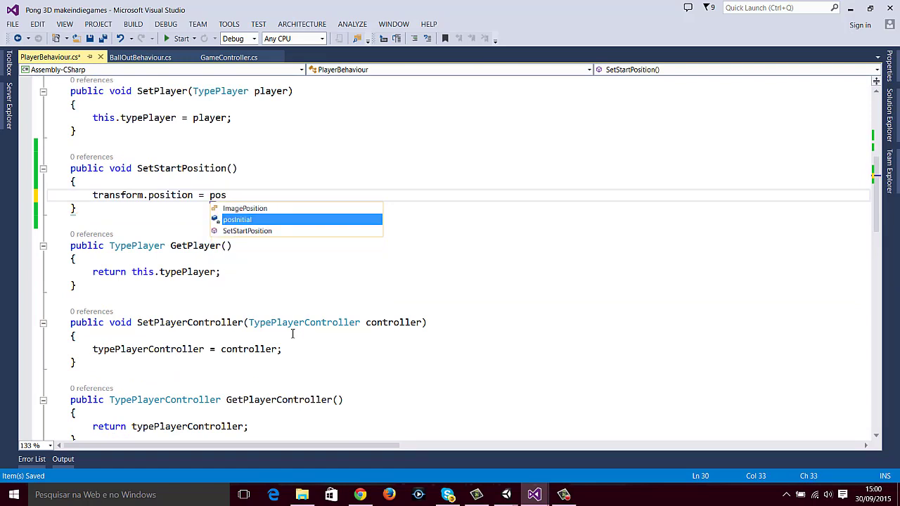
key(Tab)
text(;)
key(ctrl+s)
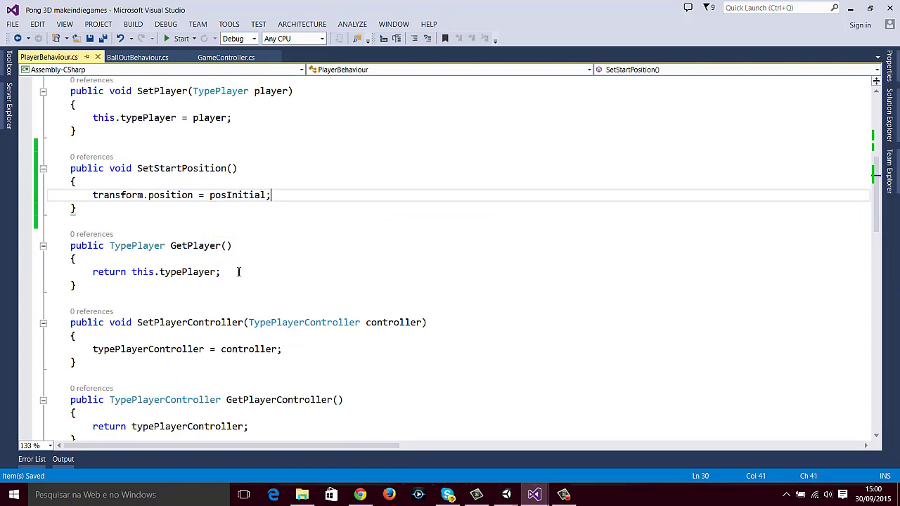
click(236, 59)
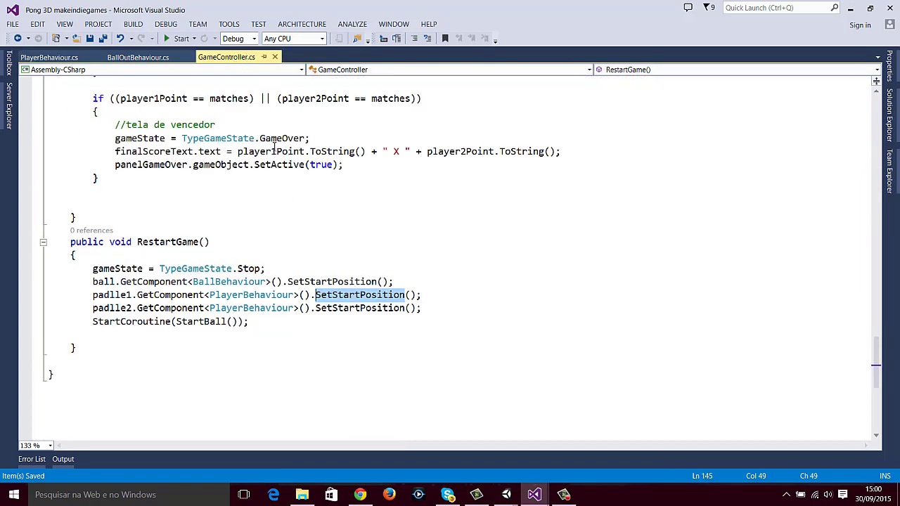
drag(92, 294, 433, 294)
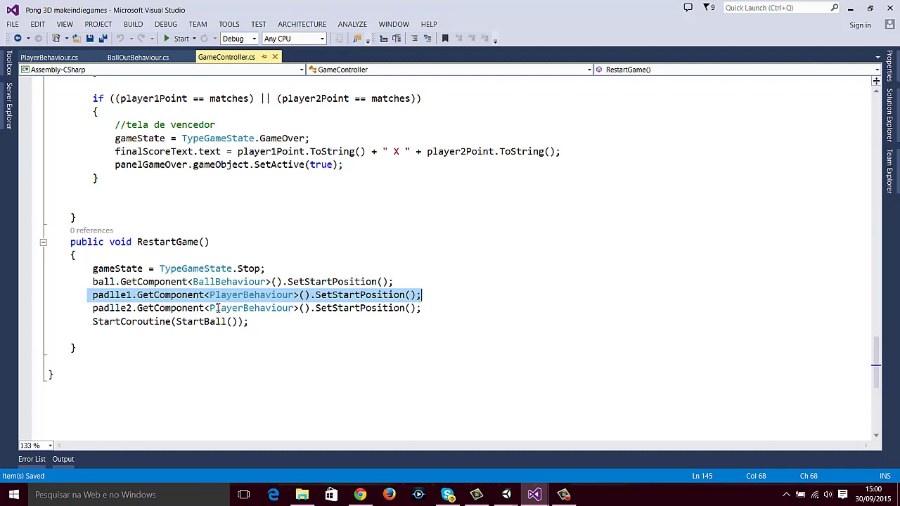
click(128, 309)
click(85, 297)
mouse_move(86, 297)
mouse_down()
mouse_move(446, 294)
mouse_move(441, 312)
mouse_up()
click(440, 312)
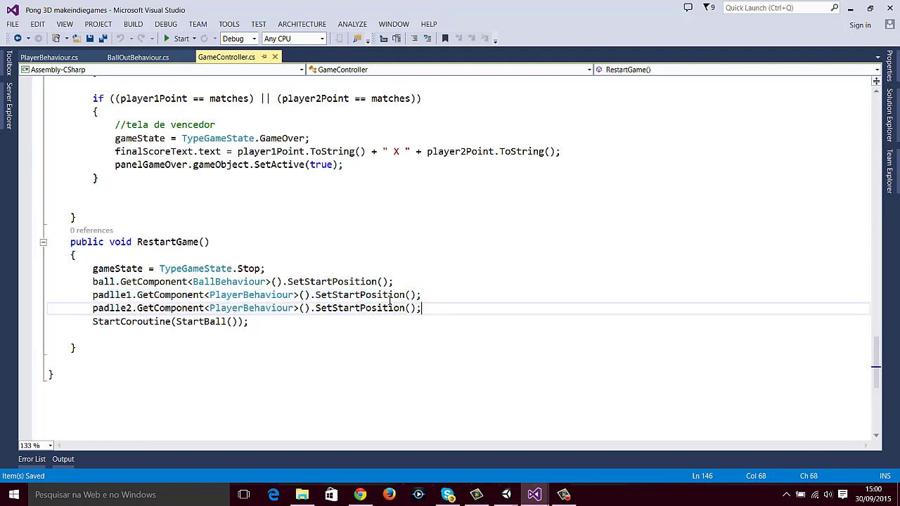
drag(83, 321, 264, 321)
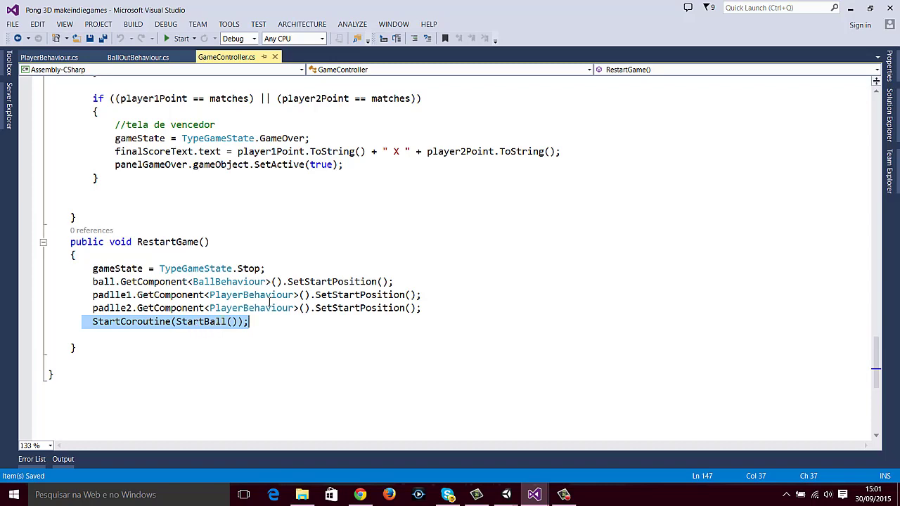
scroll(200, 325, up, 6)
scroll(272, 301, up, 5)
scroll(272, 301, up, 2)
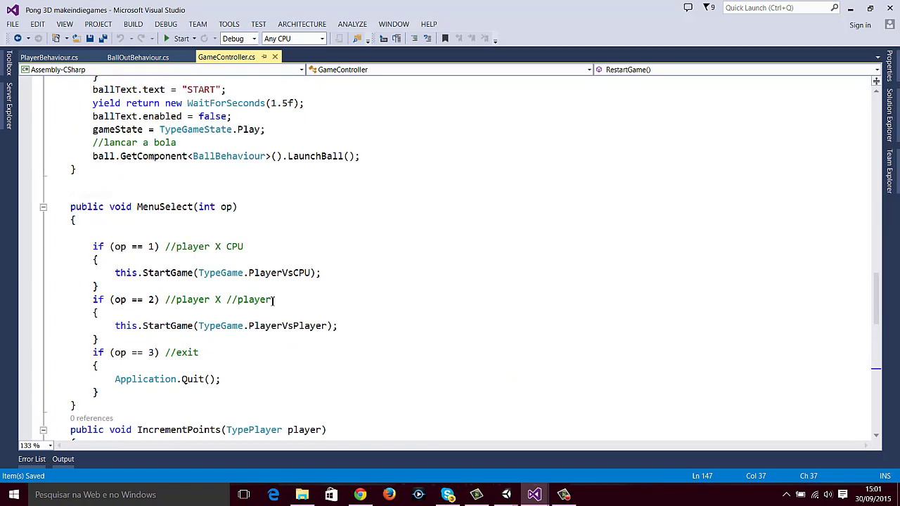
scroll(272, 301, up, 2)
scroll(272, 300, up, 3)
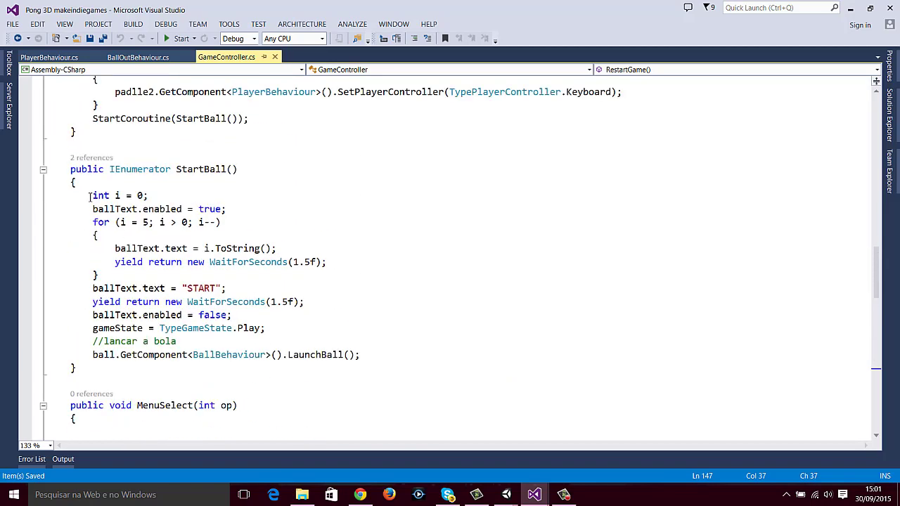
drag(91, 195, 245, 281)
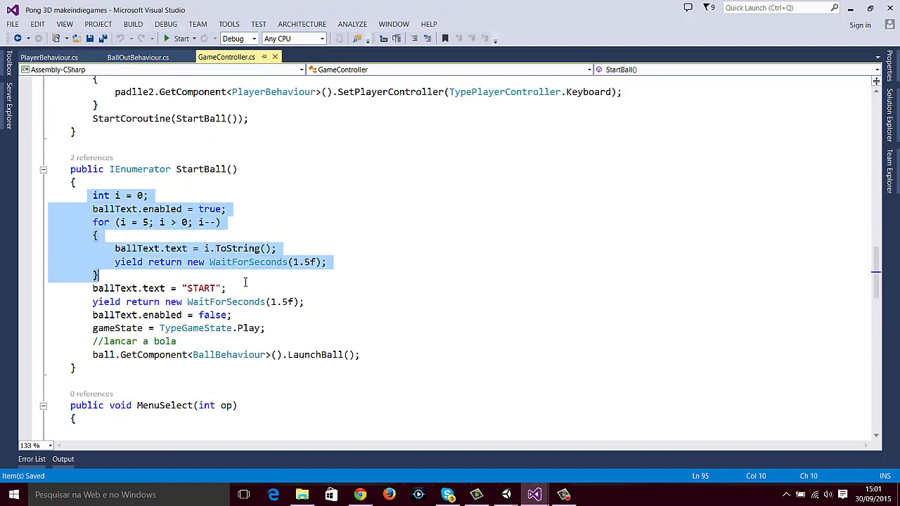
drag(264, 328, 92, 328)
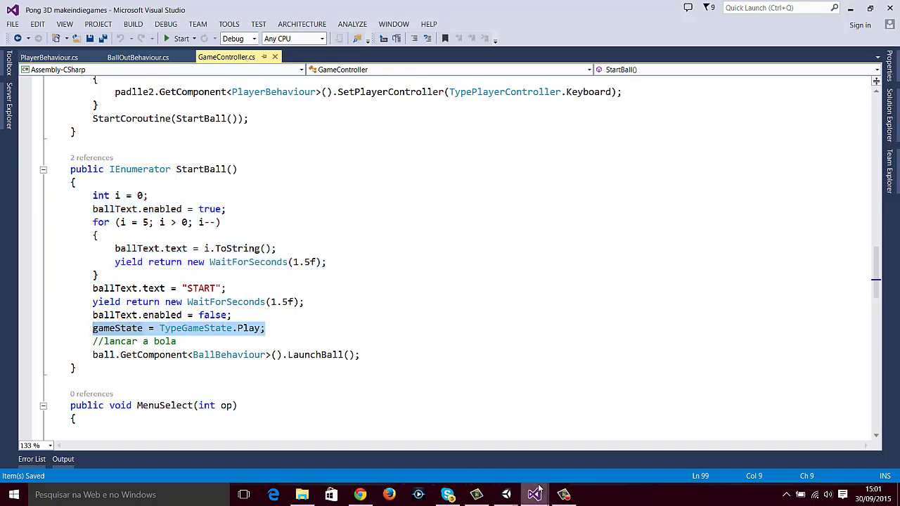
mouse_move(536, 495)
mouse_move(506, 495)
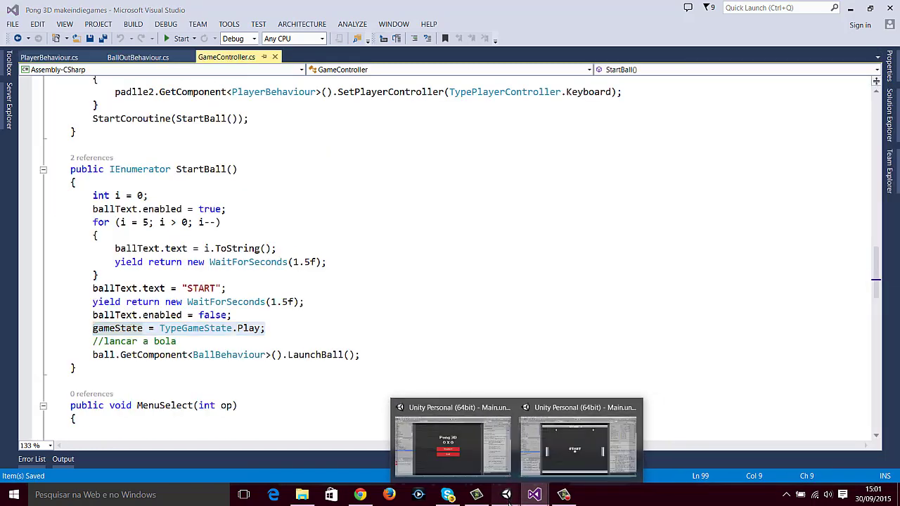
click(443, 439)
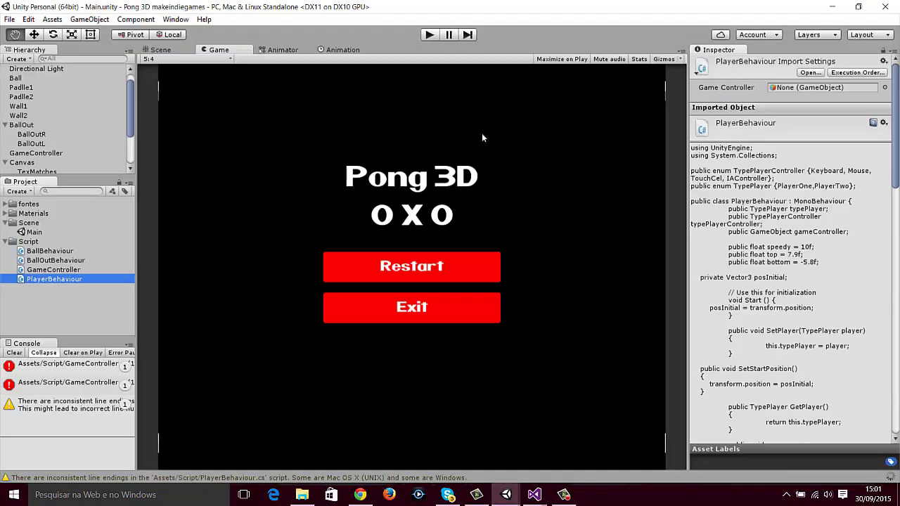
click(427, 36)
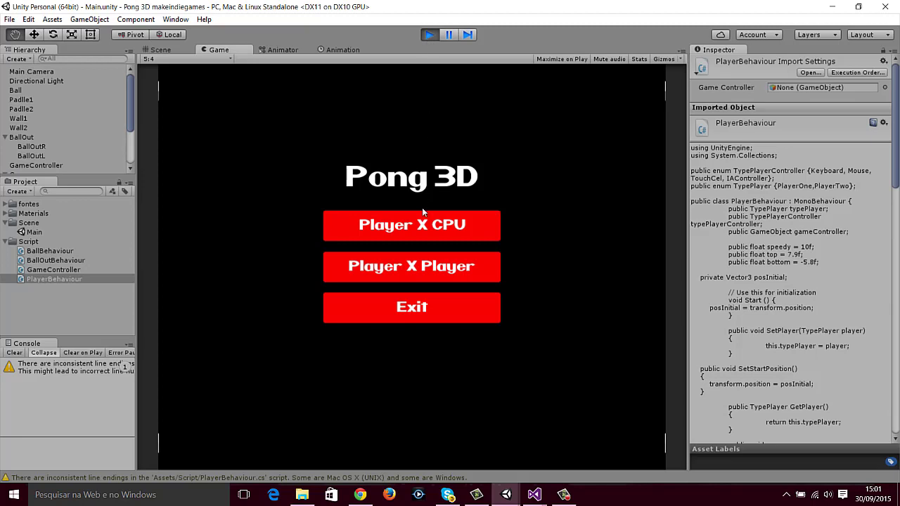
click(422, 215)
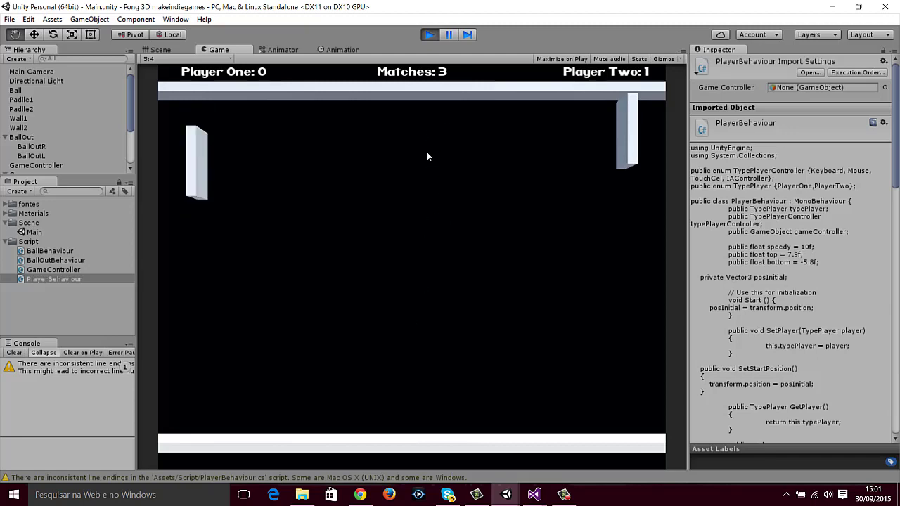
click(428, 34)
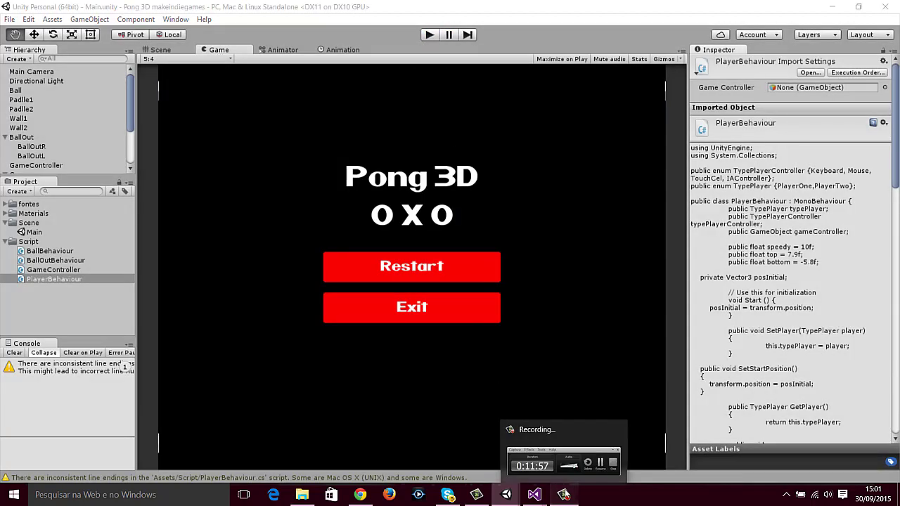
click(563, 494)
click(853, 451)
click(853, 451)
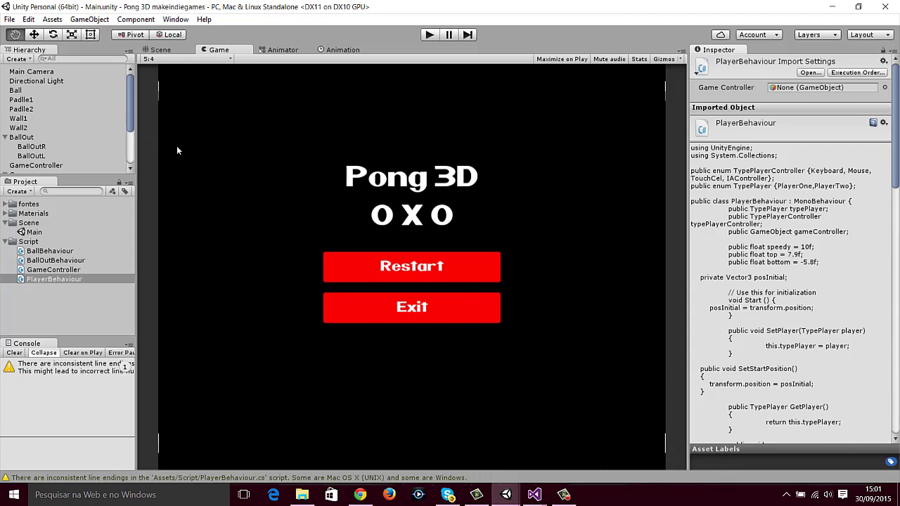
mouse_move(534, 494)
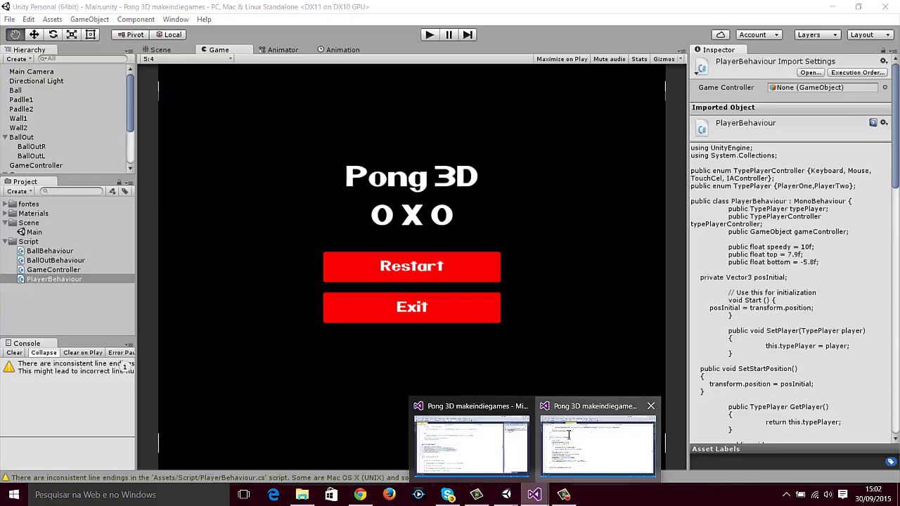
- Remove the // before RestartGame() in BallOutBehaviour's OnTriggerEnter and save
click(597, 439)
click(284, 214)
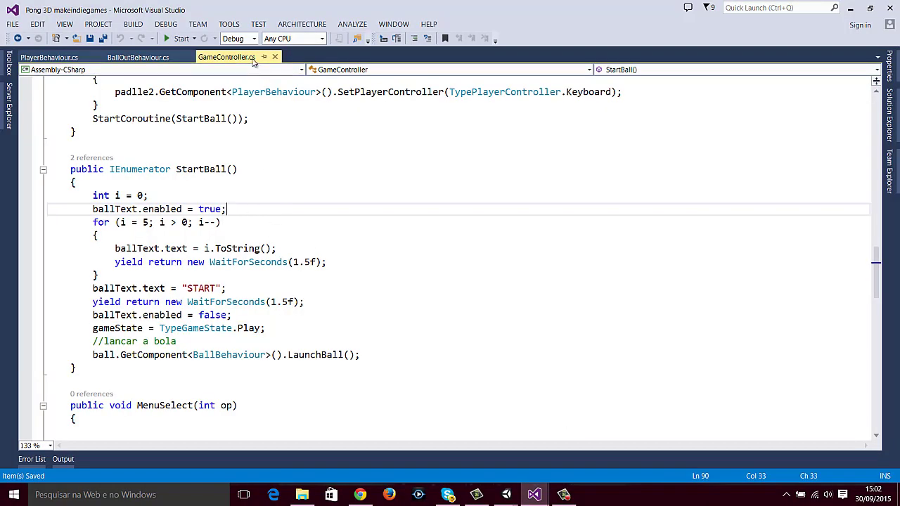
scroll(235, 127, down, 5)
scroll(234, 126, down, 3)
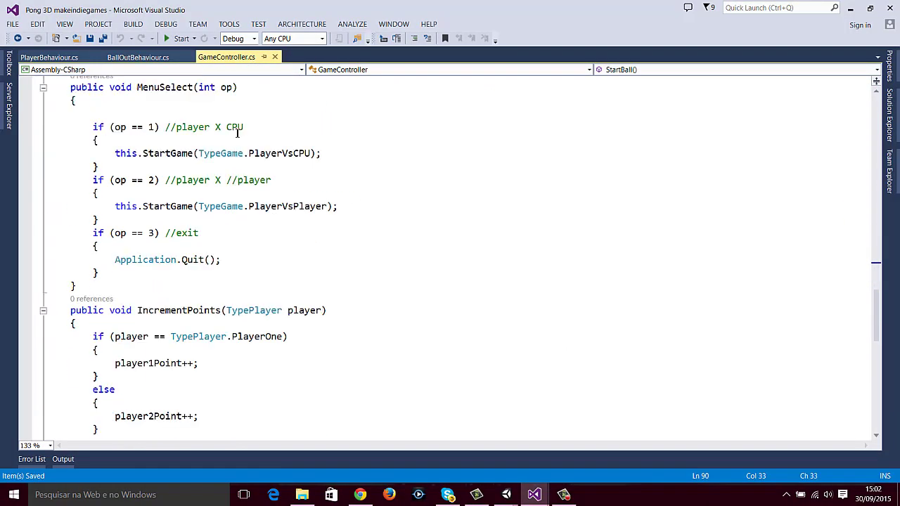
scroll(234, 133, down, 9)
scroll(235, 135, down, 3)
click(142, 58)
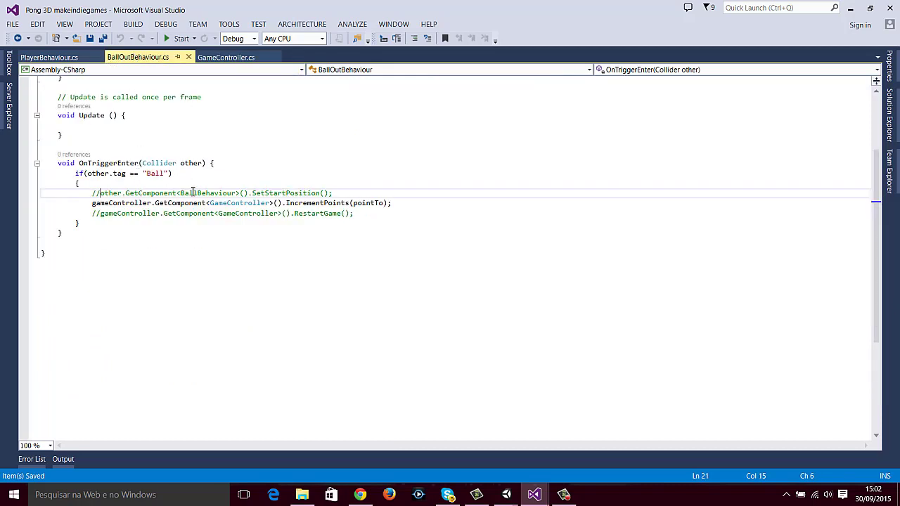
ctrl+scroll(218, 266, up, 5)
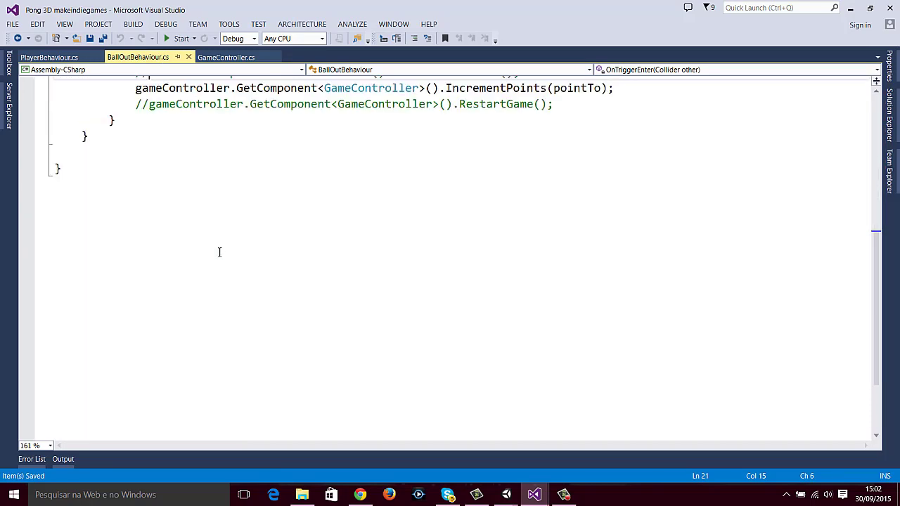
click(150, 200)
key(BackSpace)
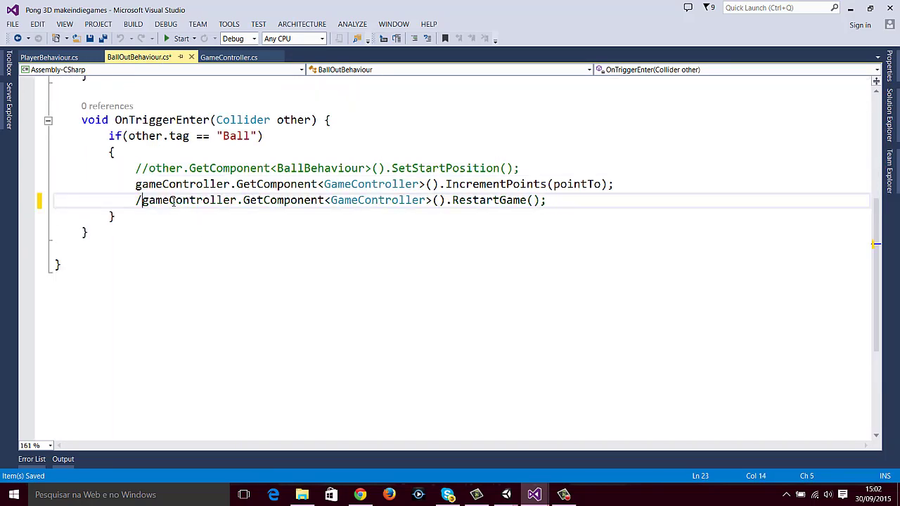
key(BackSpace)
key(ctrl+s)
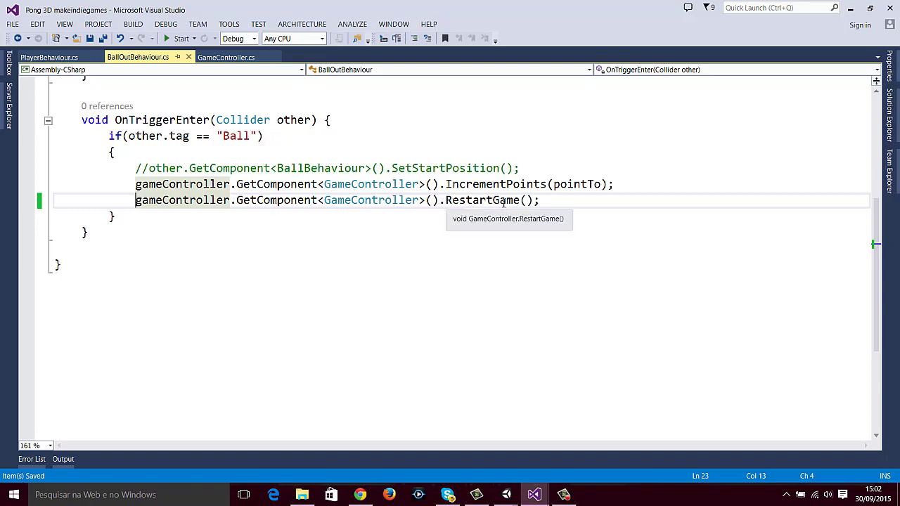
- Return to GameController's RestartGame, then switch to Unity and enter play mode
click(226, 57)
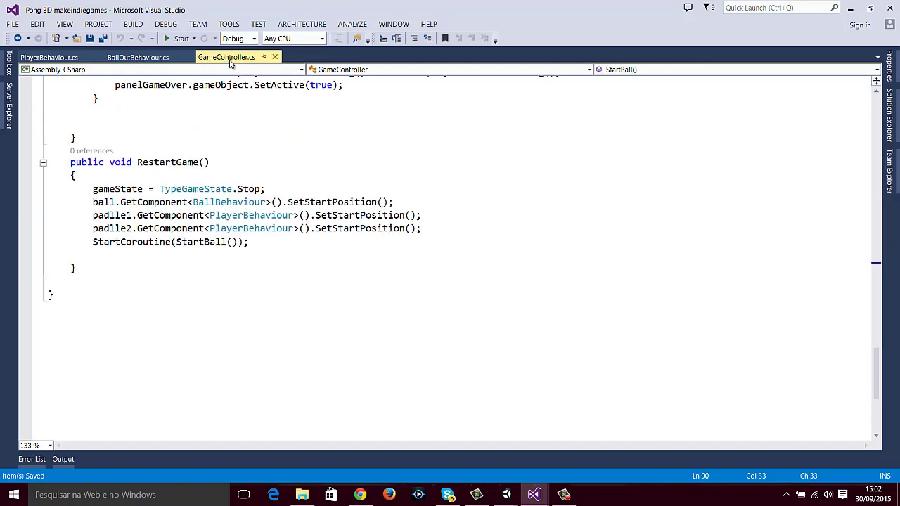
scroll(220, 236, up, 2)
scroll(220, 236, down, 1)
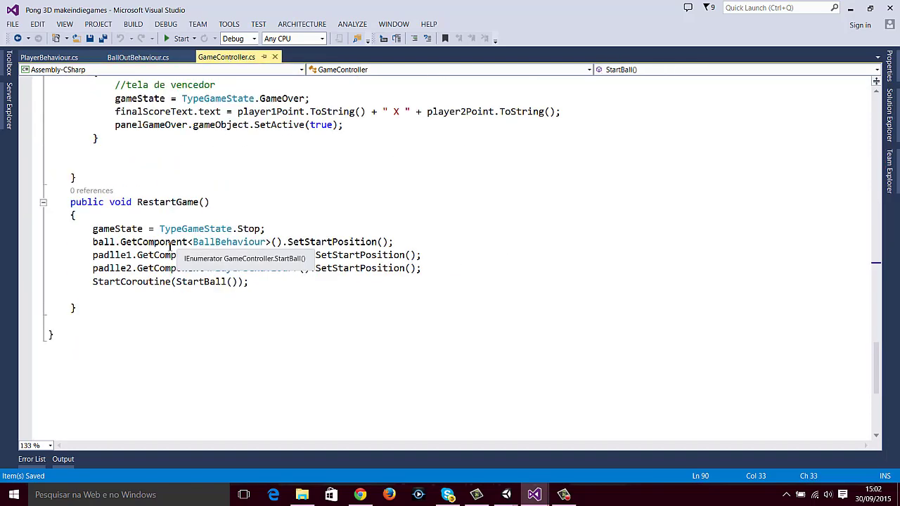
click(69, 228)
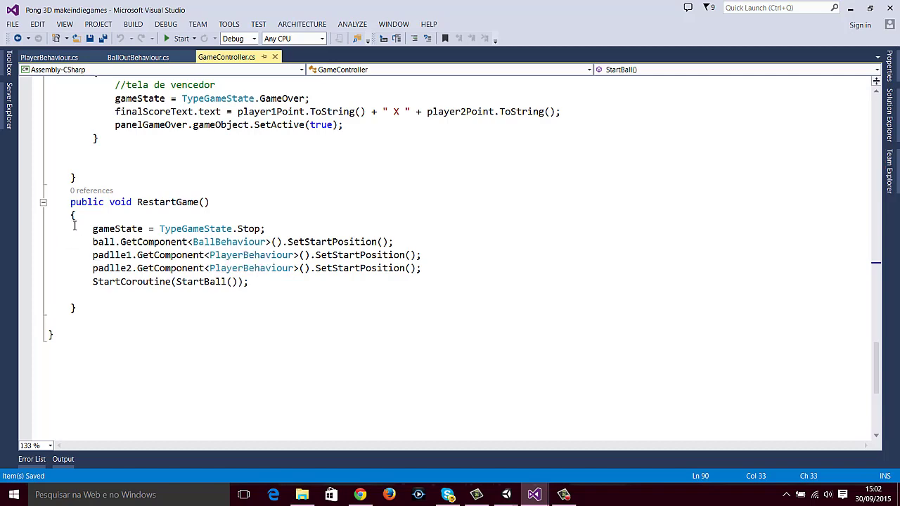
mouse_move(506, 494)
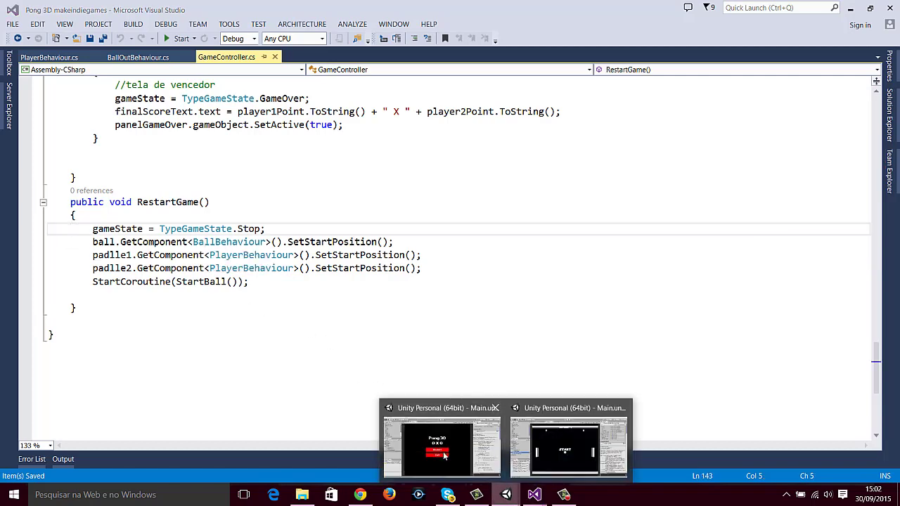
click(445, 344)
click(428, 35)
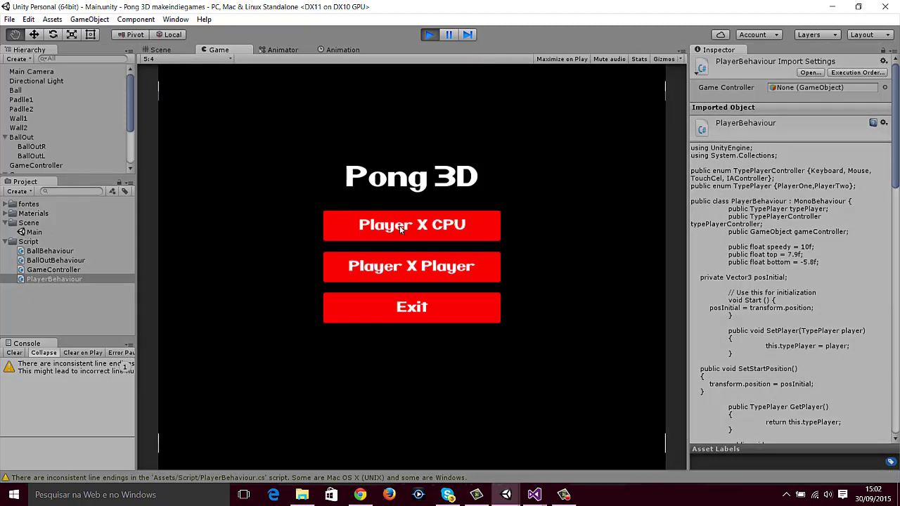
- Play a Player X CPU match to the 0 X 3 game over, then try Restart
click(400, 228)
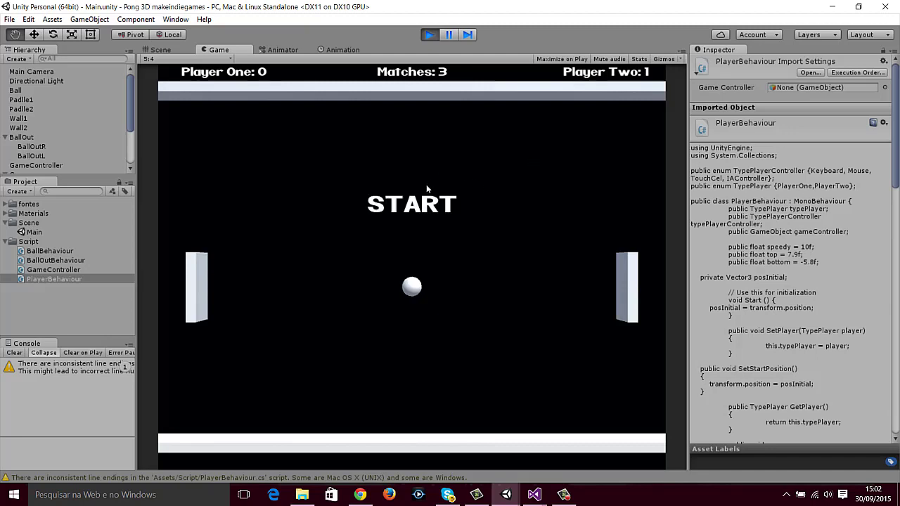
key(w)
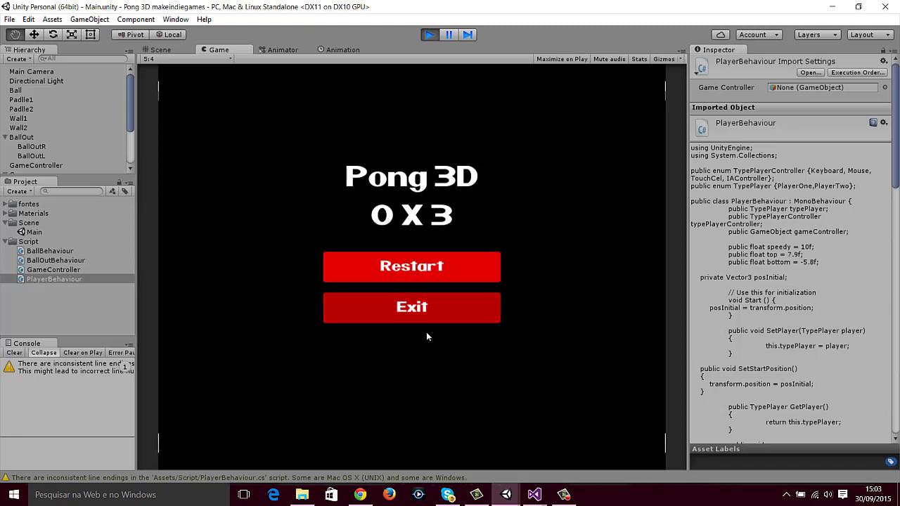
click(419, 272)
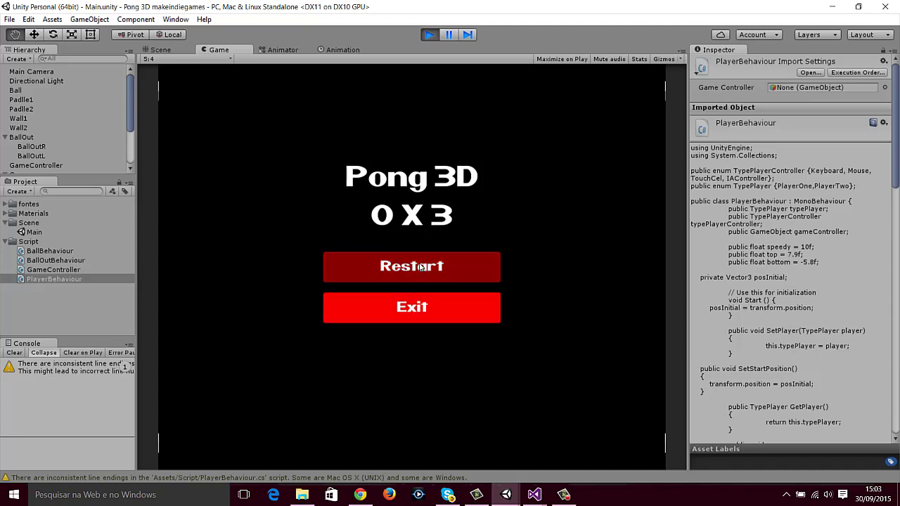
click(420, 272)
click(419, 273)
- Try Exit on the game over screen, then stop Play mode, leaving the score at 0 X 0
click(416, 298)
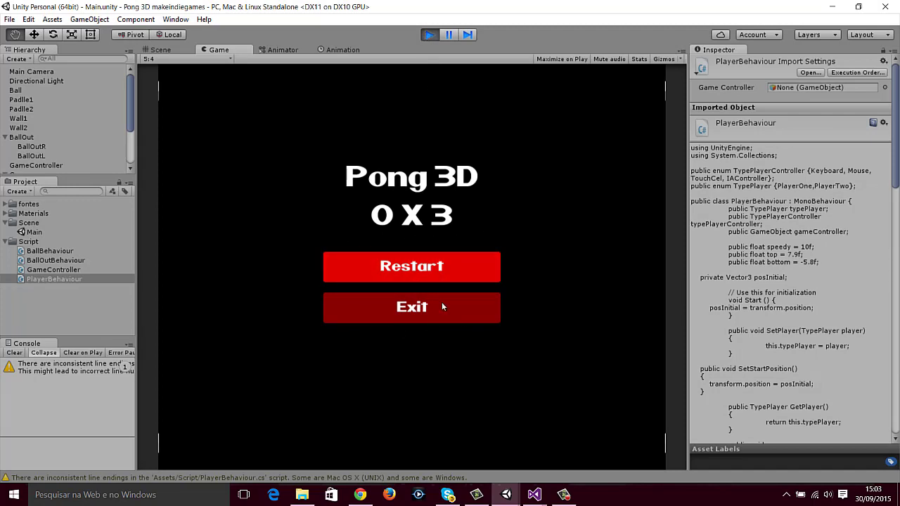
click(430, 33)
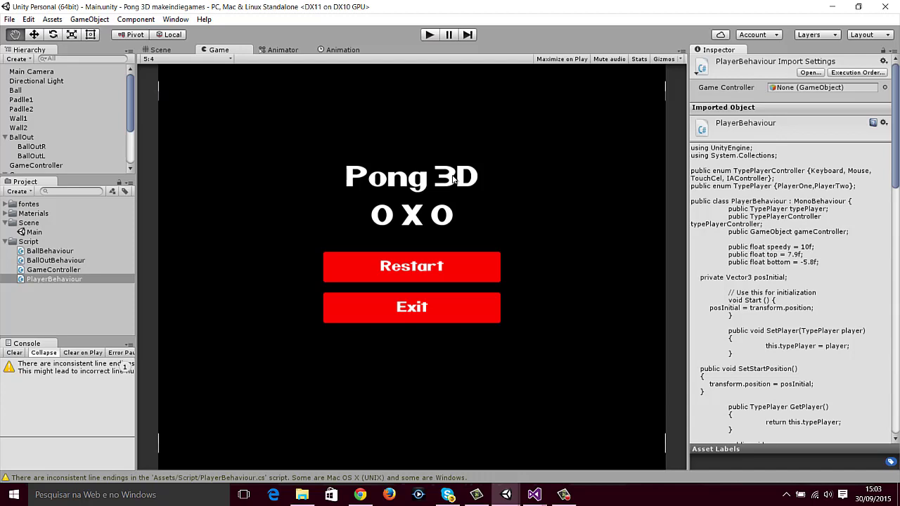
click(564, 494)
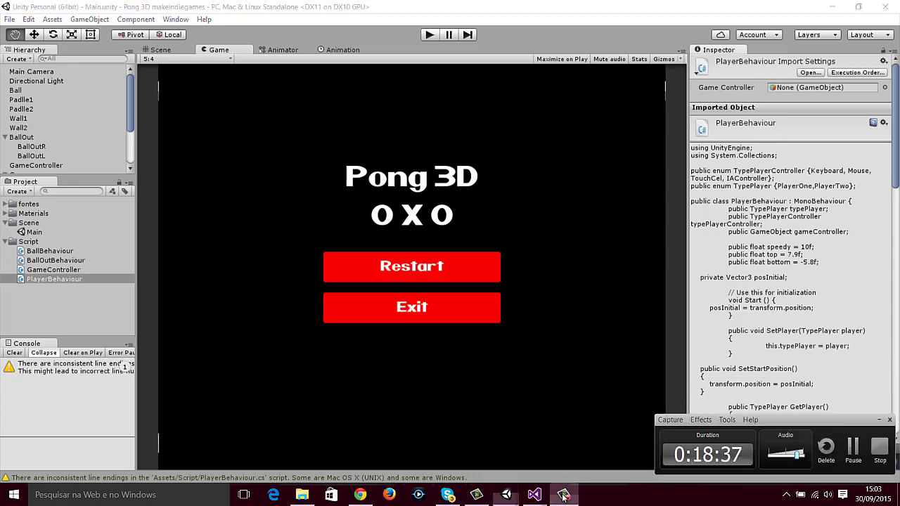